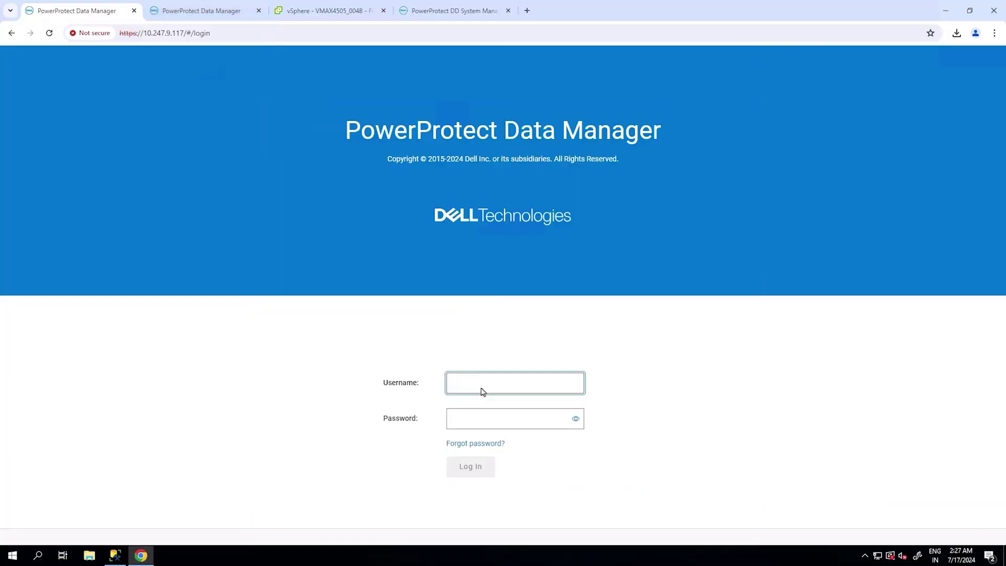
- Sign in to PowerProtect Data Manager as admin and open the Protection Policies list
{"action": "type", "text": "admin"}
{"action": "key", "text": "Tab"}
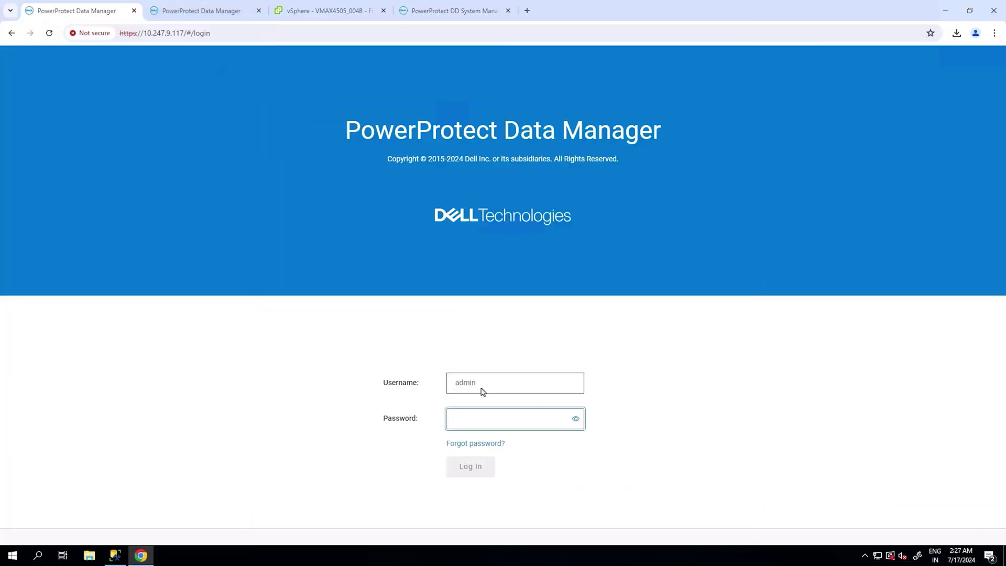
{"action": "type", "text": "*"}
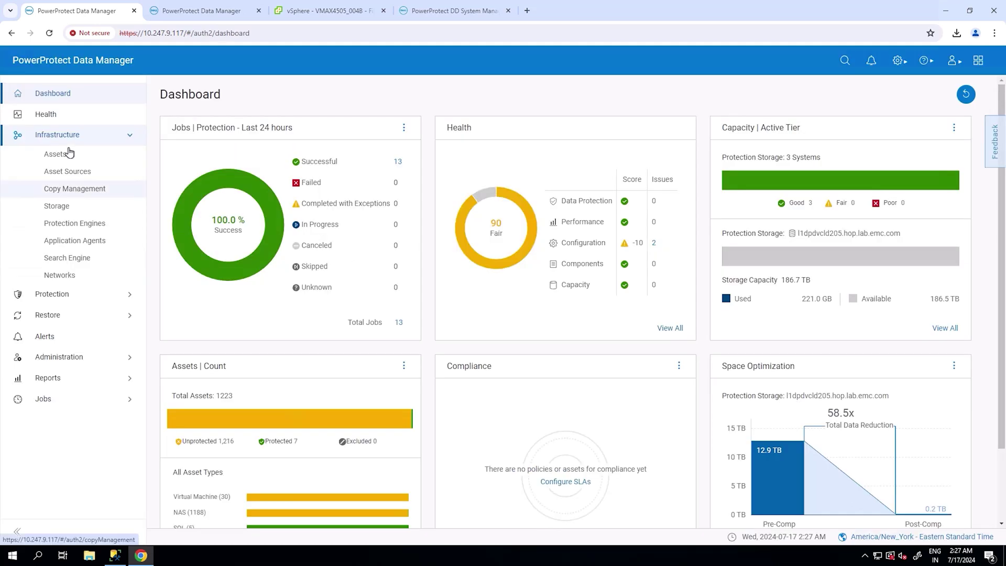
{"action": "left_click", "coordinate": [67, 170]}
{"action": "left_click", "coordinate": [77, 303]}
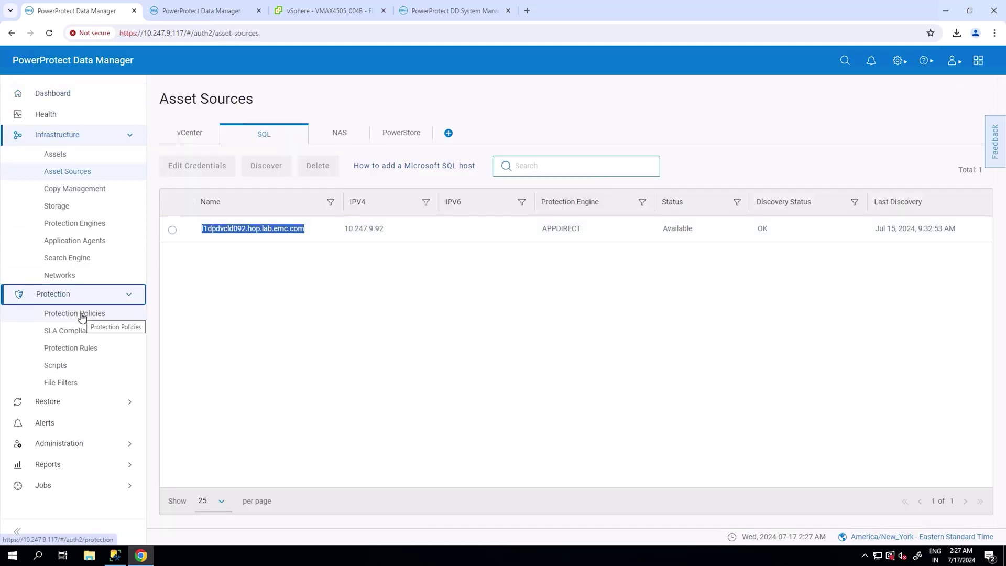
{"action": "left_click", "coordinate": [81, 316]}
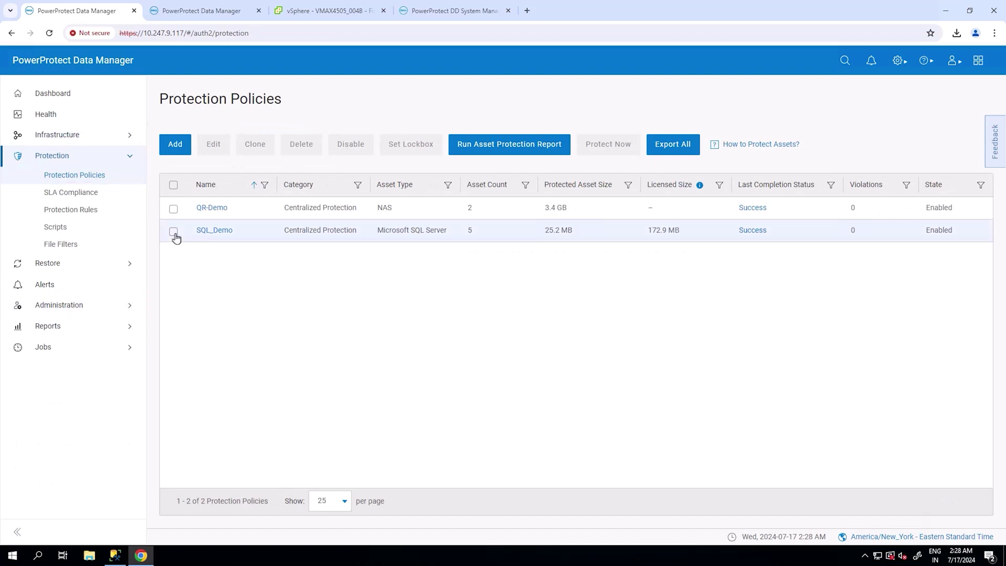
- Review the SQL_Demo policy's databases and backup objectives in its edit wizard, then cancel without saving
{"action": "left_click", "coordinate": [173, 231]}
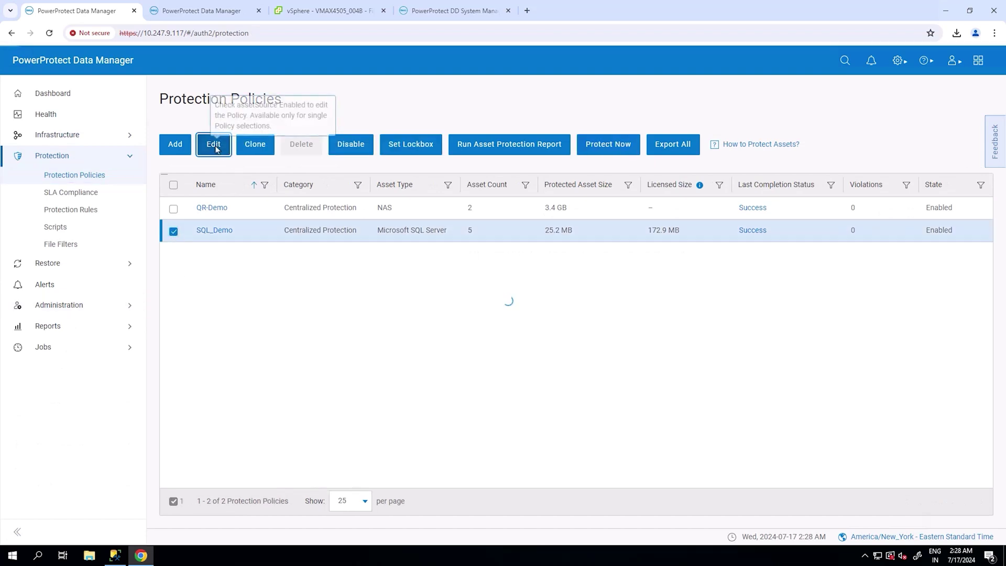
{"action": "left_click", "coordinate": [214, 149]}
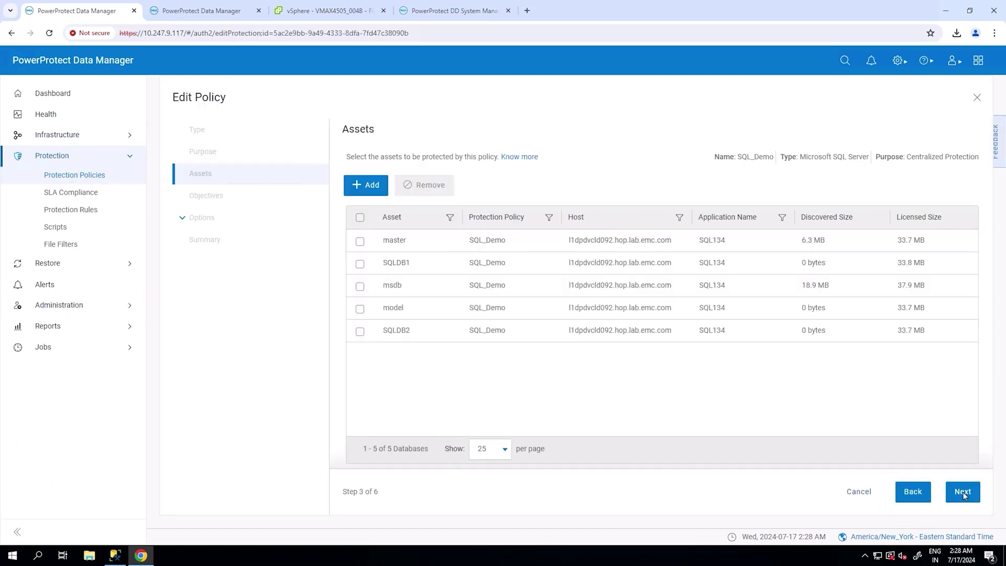
{"action": "left_click", "coordinate": [963, 493]}
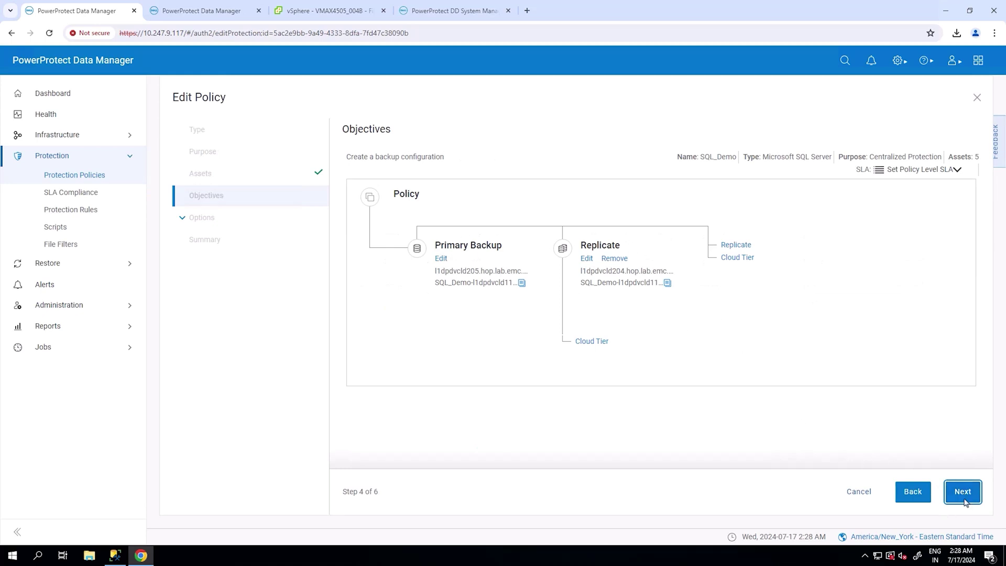
{"action": "left_click_drag", "start_coordinate": [579, 241], "coordinate": [672, 273]}
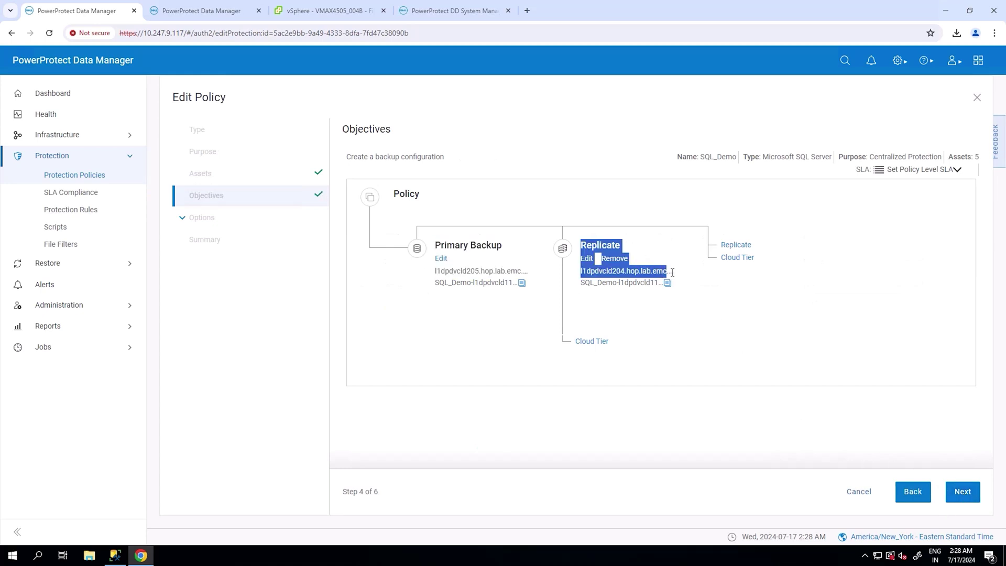
{"action": "left_click", "coordinate": [858, 495]}
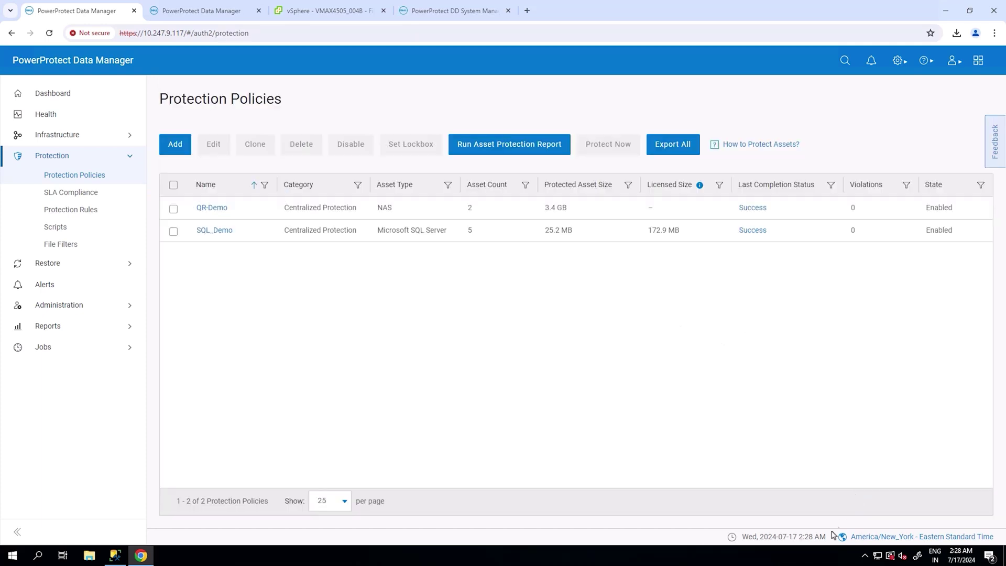
{"action": "left_click", "coordinate": [904, 69]}
{"action": "left_click", "coordinate": [850, 167]}
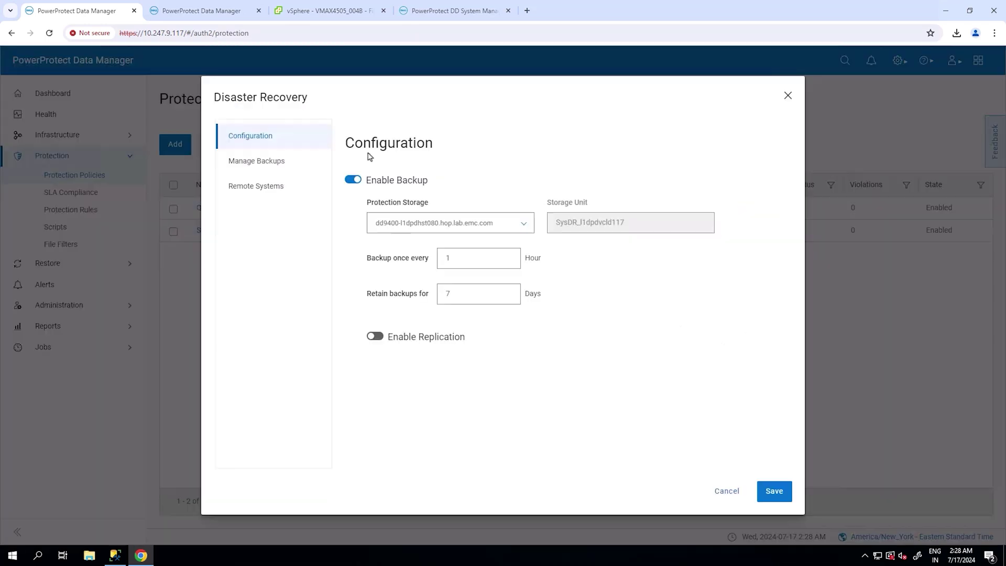
{"action": "left_click", "coordinate": [247, 189]}
{"action": "double_click", "coordinate": [513, 270]}
{"action": "left_click", "coordinate": [401, 270]}
{"action": "left_click_drag", "start_coordinate": [766, 277], "coordinate": [731, 278]}
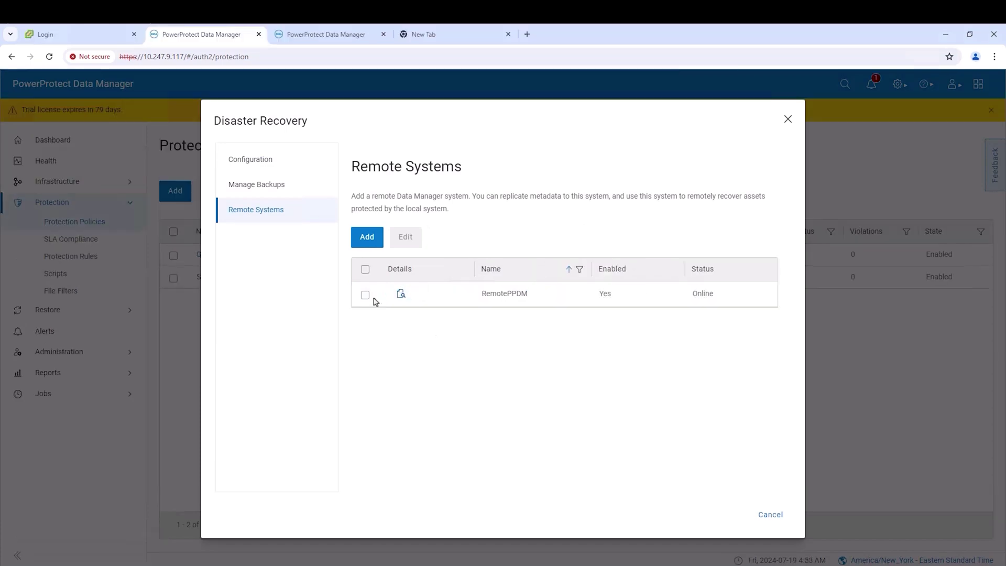
{"action": "left_click", "coordinate": [365, 294]}
{"action": "left_click", "coordinate": [405, 238]}
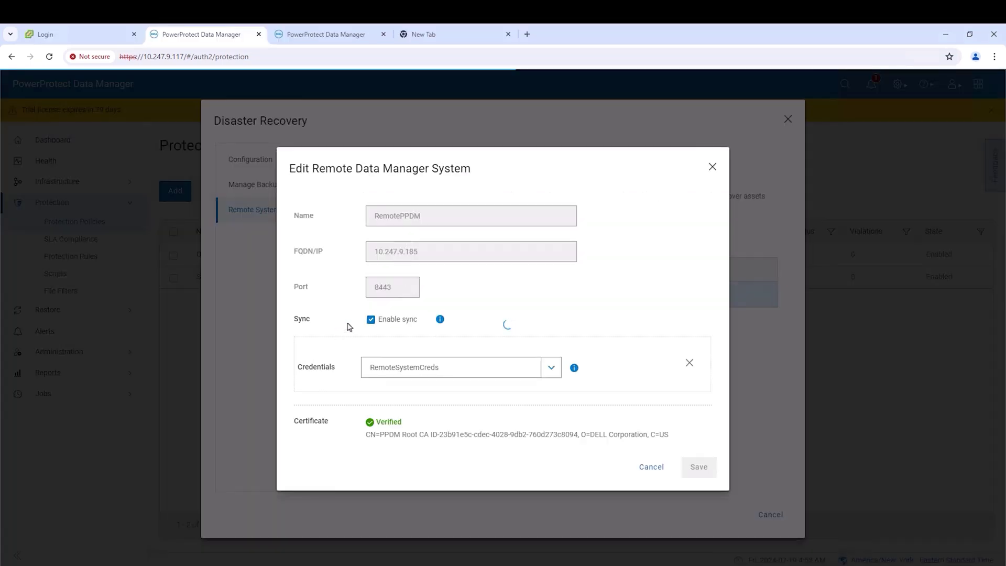
{"action": "left_click_drag", "start_coordinate": [360, 320], "coordinate": [433, 322]}
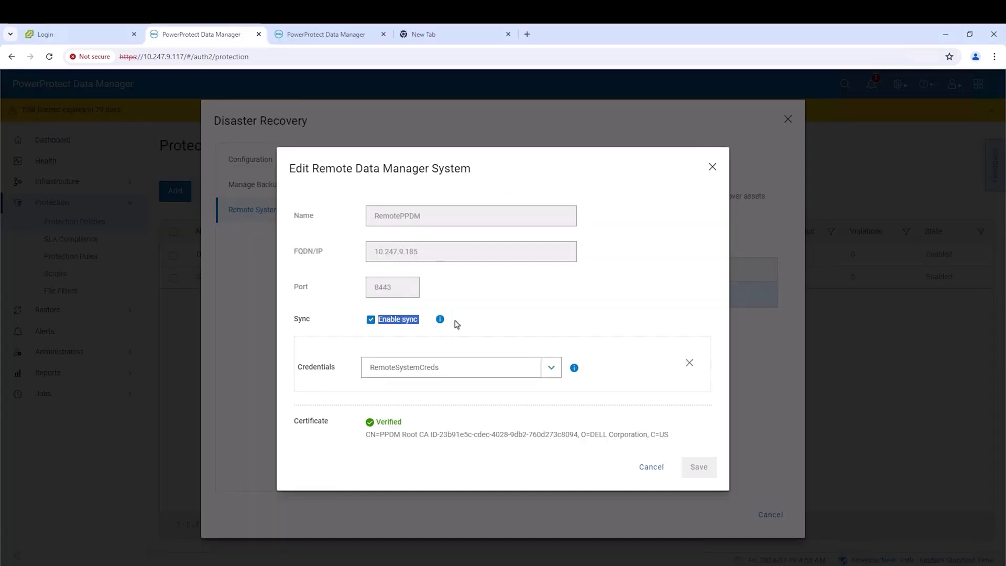
{"action": "left_click", "coordinate": [656, 471]}
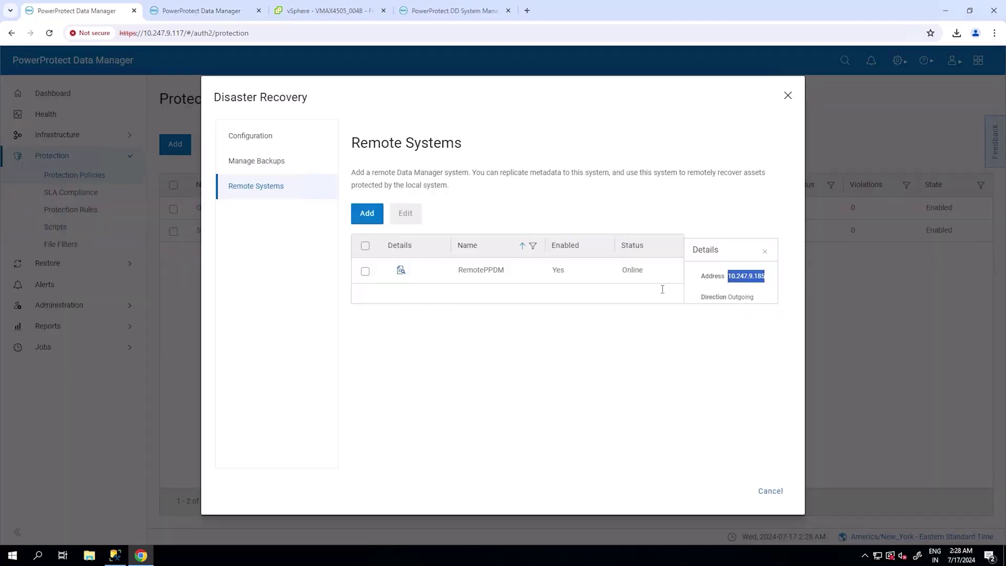
{"action": "double_click", "coordinate": [558, 270]}
{"action": "double_click", "coordinate": [633, 270]}
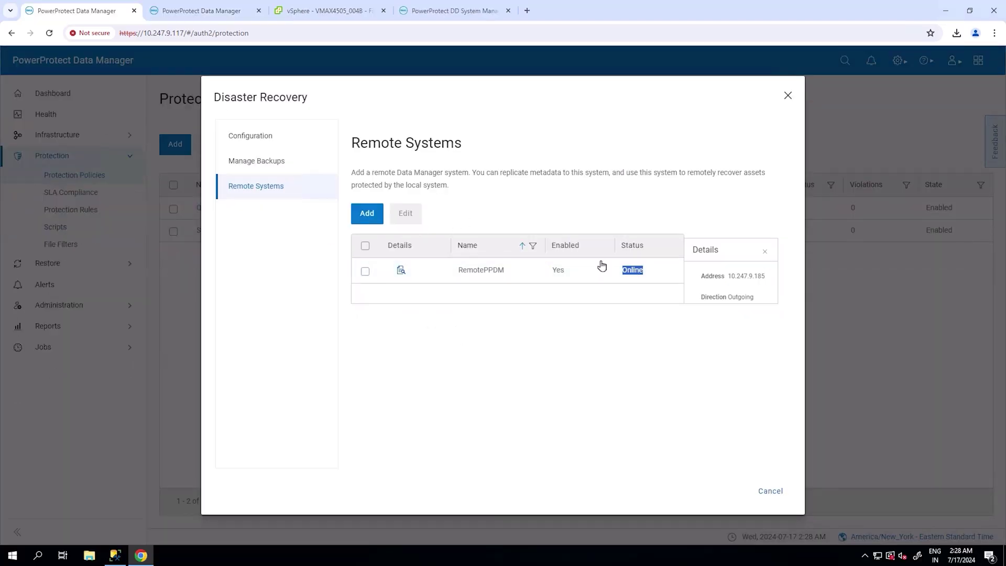
{"action": "left_click", "coordinate": [772, 495]}
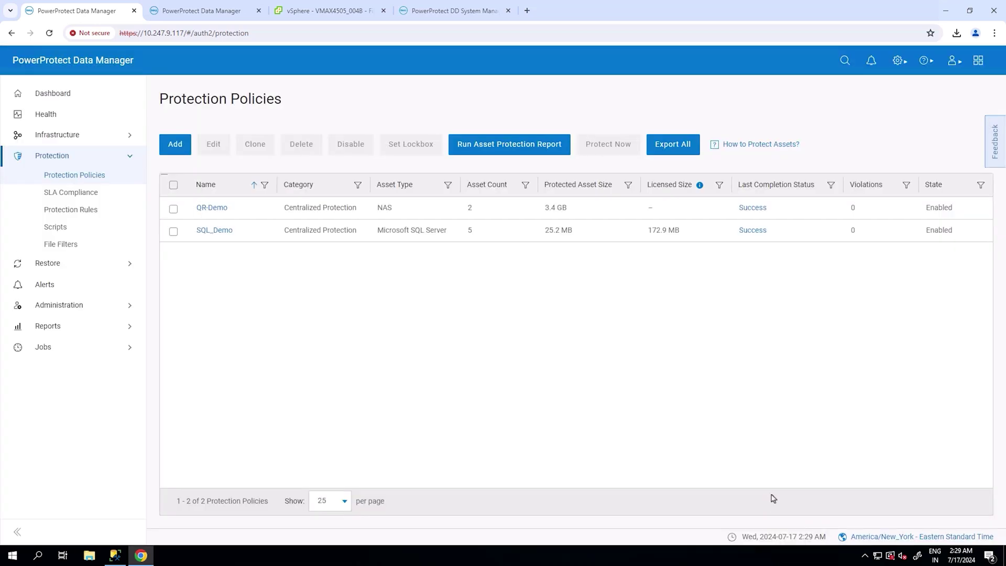
{"action": "left_click", "coordinate": [898, 61]}
{"action": "left_click", "coordinate": [870, 172]}
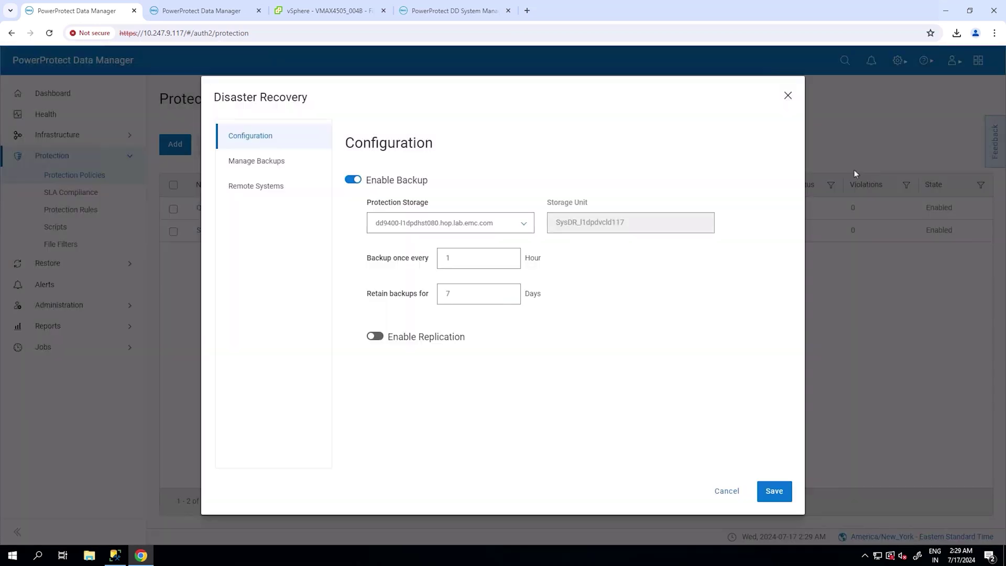
{"action": "left_click_drag", "start_coordinate": [444, 186], "coordinate": [366, 180]}
{"action": "left_click", "coordinate": [378, 226]}
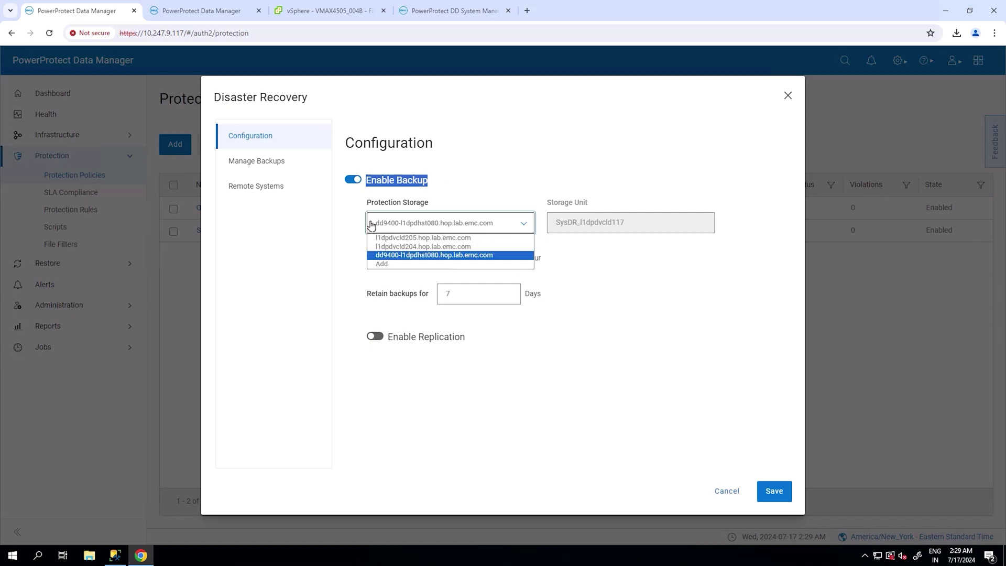
{"action": "left_click", "coordinate": [293, 167]}
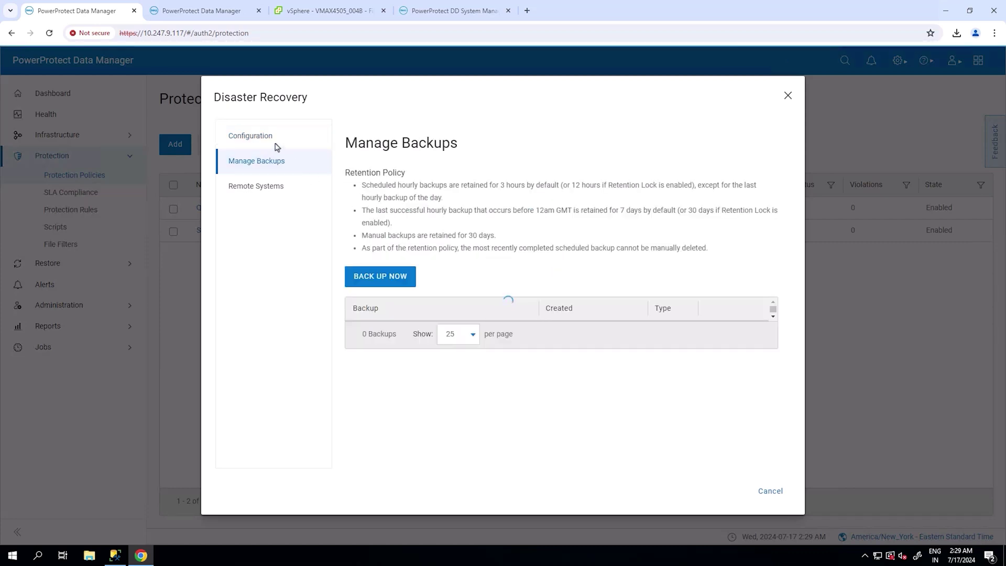
{"action": "left_click", "coordinate": [276, 147]}
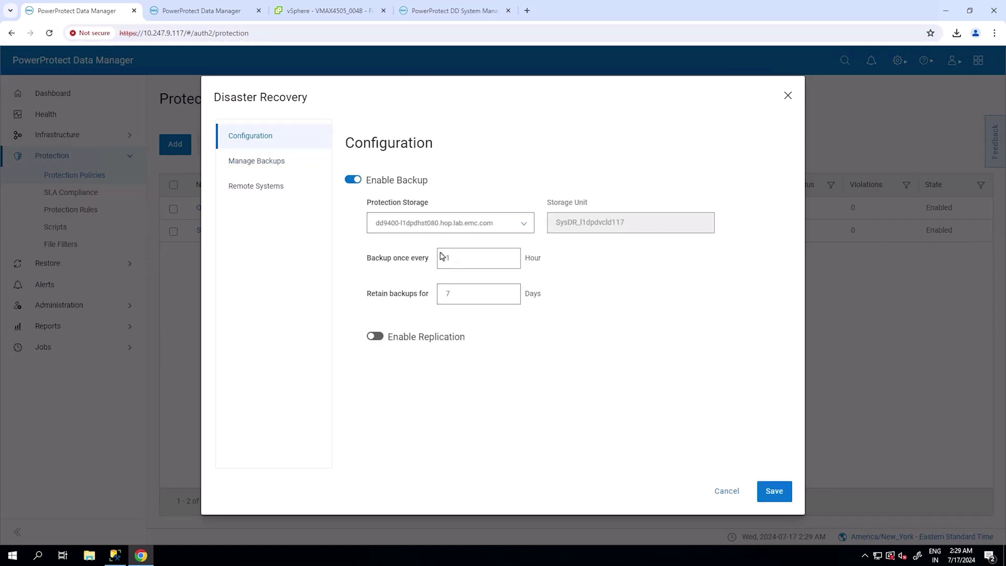
{"action": "left_click", "coordinate": [726, 490]}
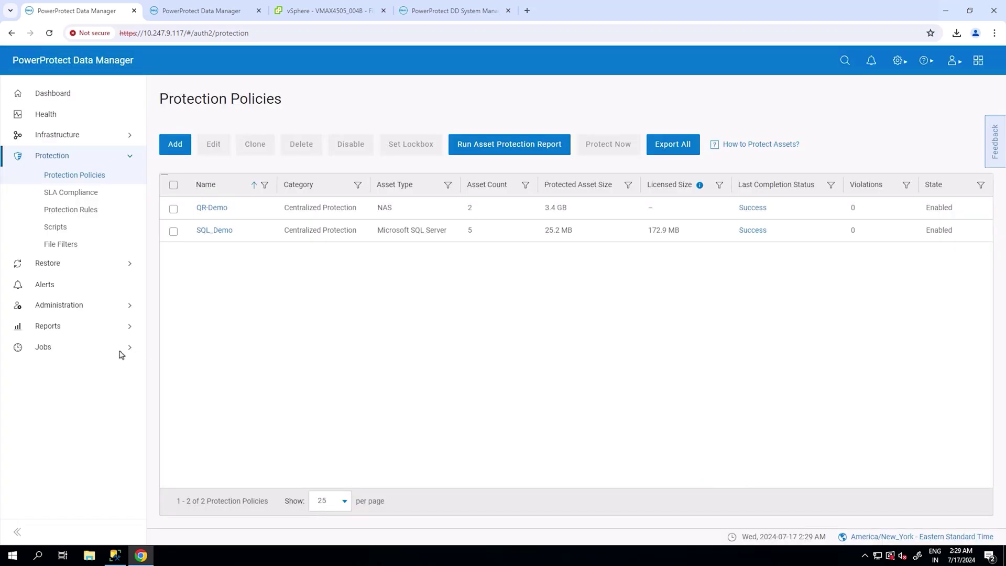
- Filter the System Jobs list by 'Disaster Rec'
{"action": "left_click", "coordinate": [120, 350]}
{"action": "left_click", "coordinate": [84, 403]}
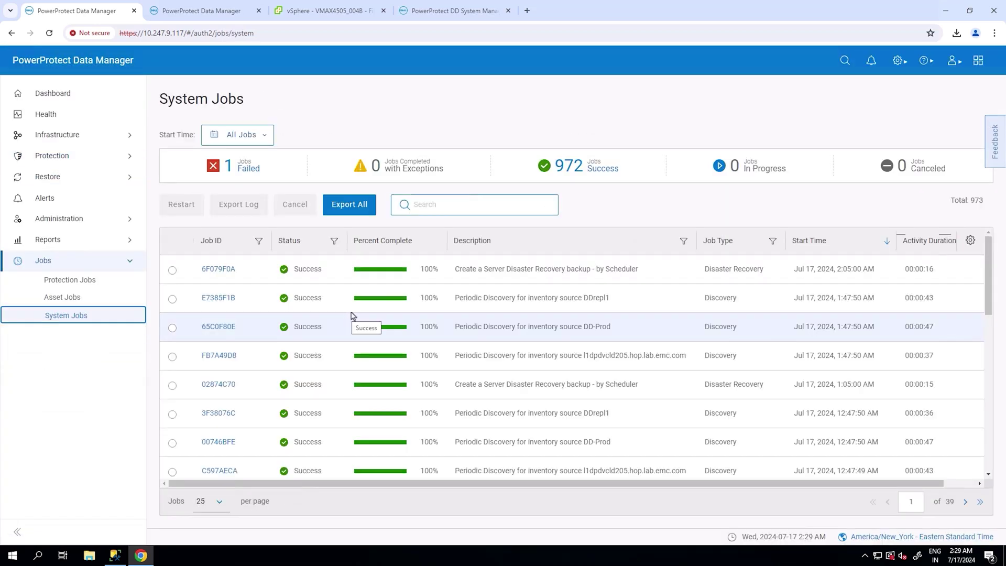
{"action": "left_click", "coordinate": [464, 205]}
{"action": "type", "text": "Disaster Rec"}
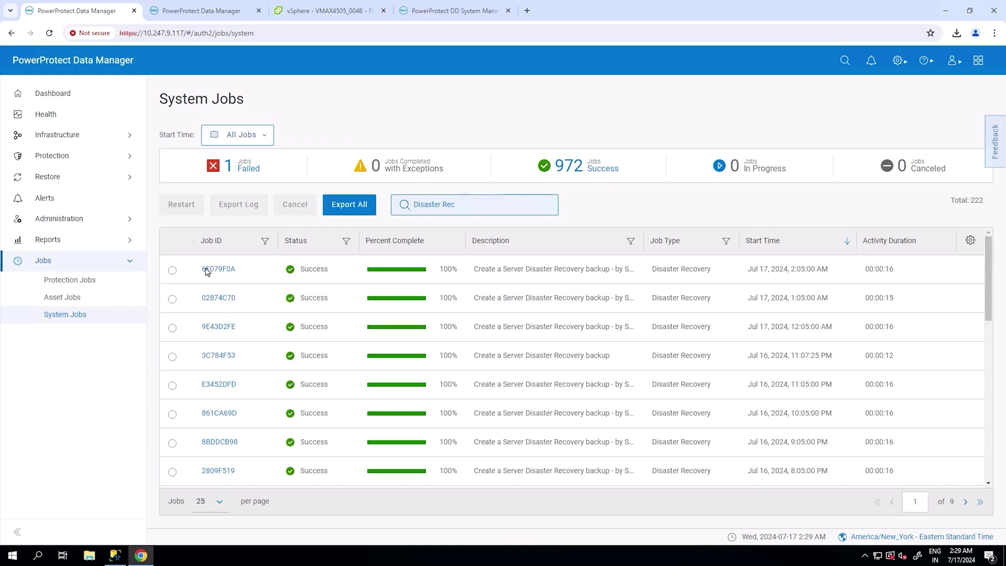
- Check job 6F079F0A's task summary for success, then go back to the Dashboard
{"action": "left_click", "coordinate": [211, 269]}
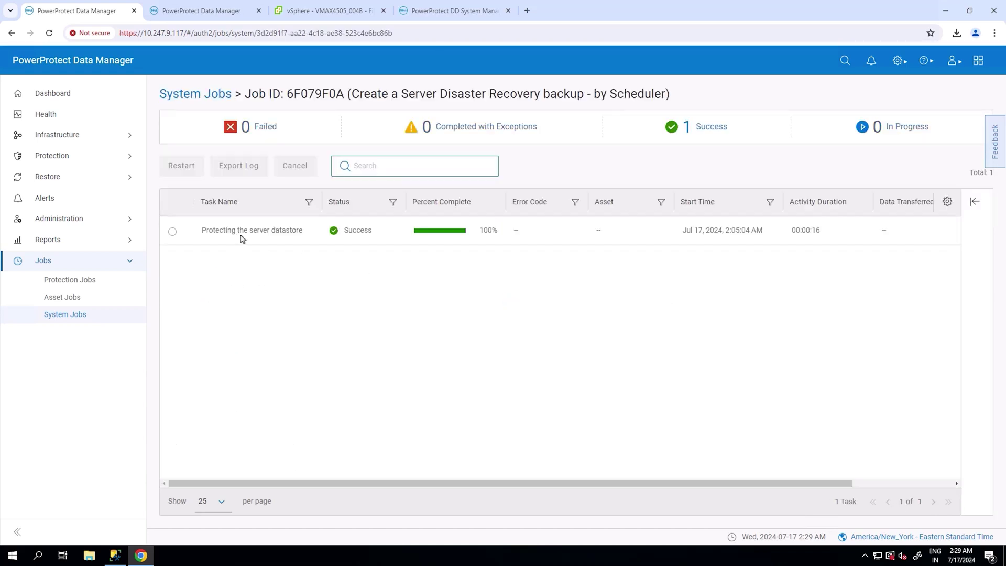
{"action": "left_click", "coordinate": [242, 237]}
{"action": "scroll", "coordinate": [793, 414], "scroll_direction": "down", "scroll_amount": 1}
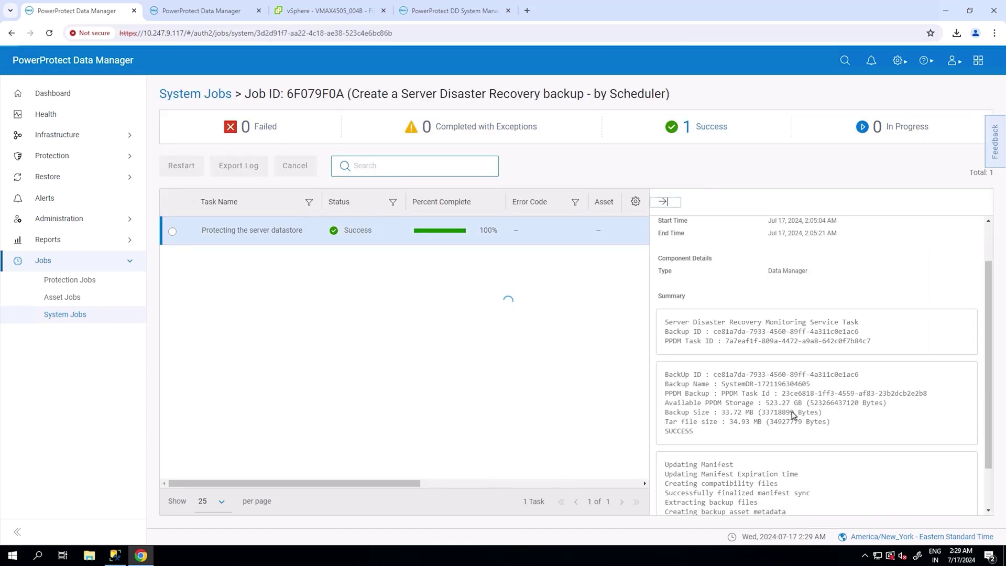
{"action": "scroll", "coordinate": [793, 414], "scroll_direction": "down", "scroll_amount": 1}
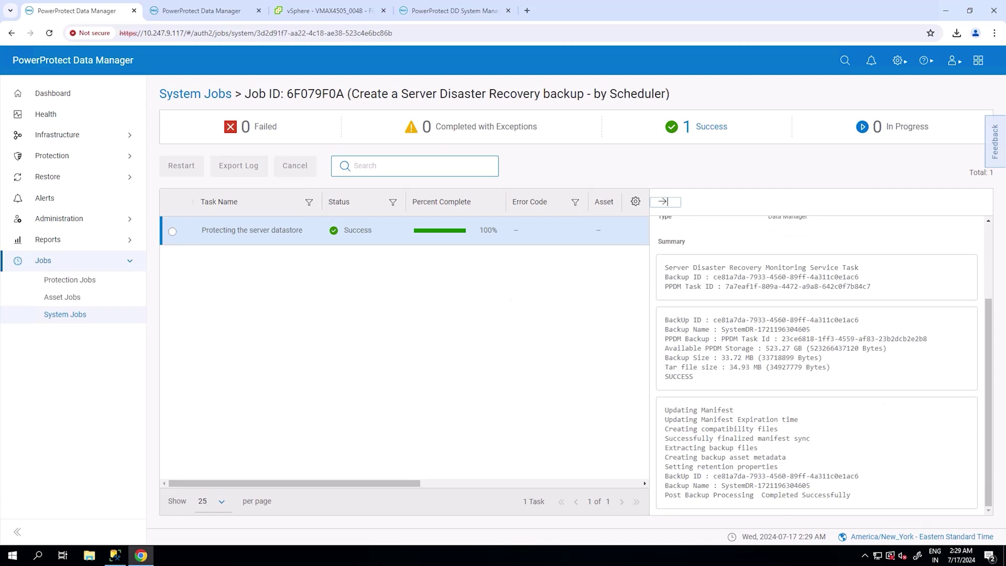
{"action": "left_click", "coordinate": [59, 101]}
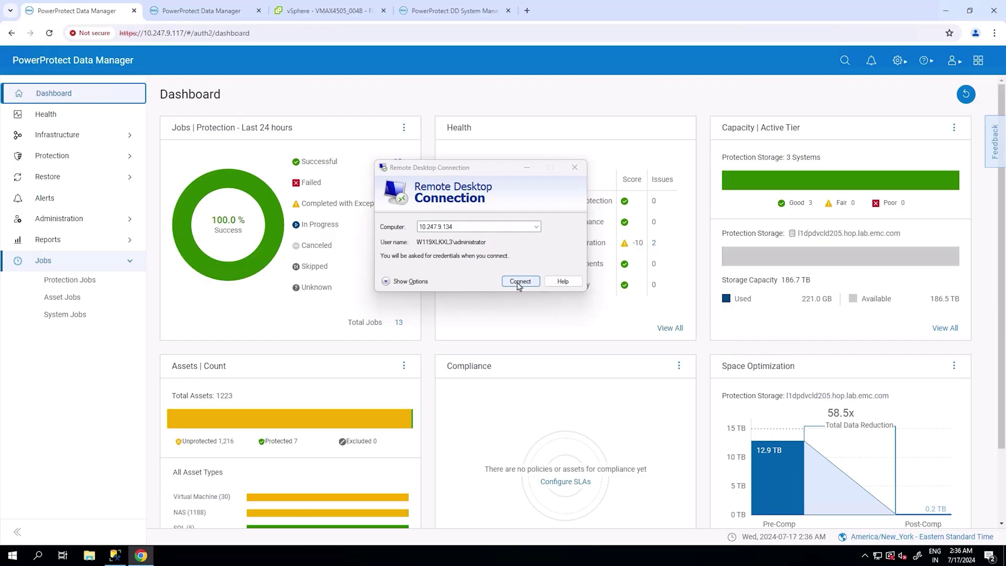
- Connect to the remote server with the Administrator password, accepting the certificate warning
{"action": "left_click", "coordinate": [521, 280]}
{"action": "type", "text": "••••••••••••"}
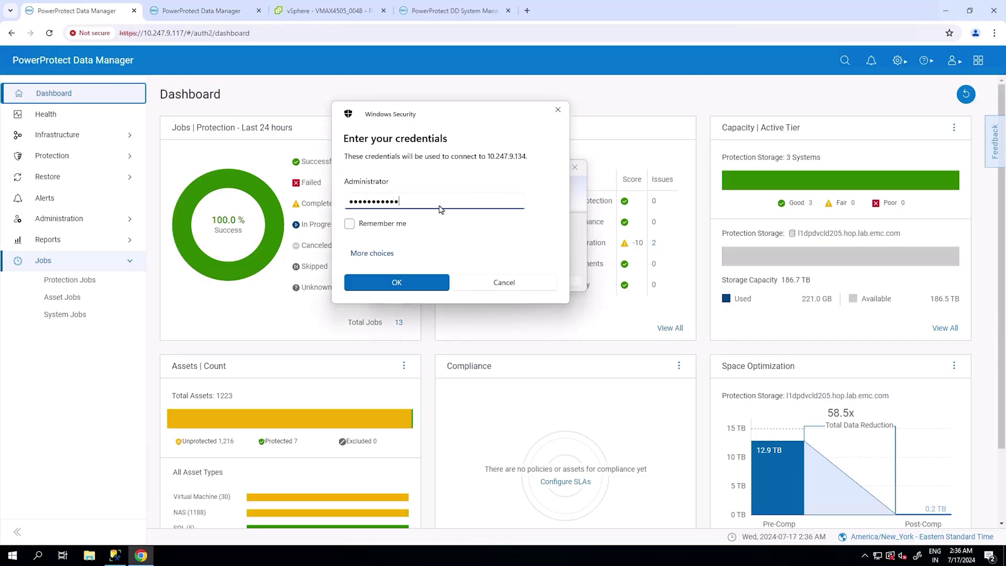
{"action": "key", "text": "Return"}
{"action": "left_click", "coordinate": [516, 316]}
- In Chrome on the remote server, load the PPDM address and sign in to its Dashboard
{"action": "double_click", "coordinate": [21, 74]}
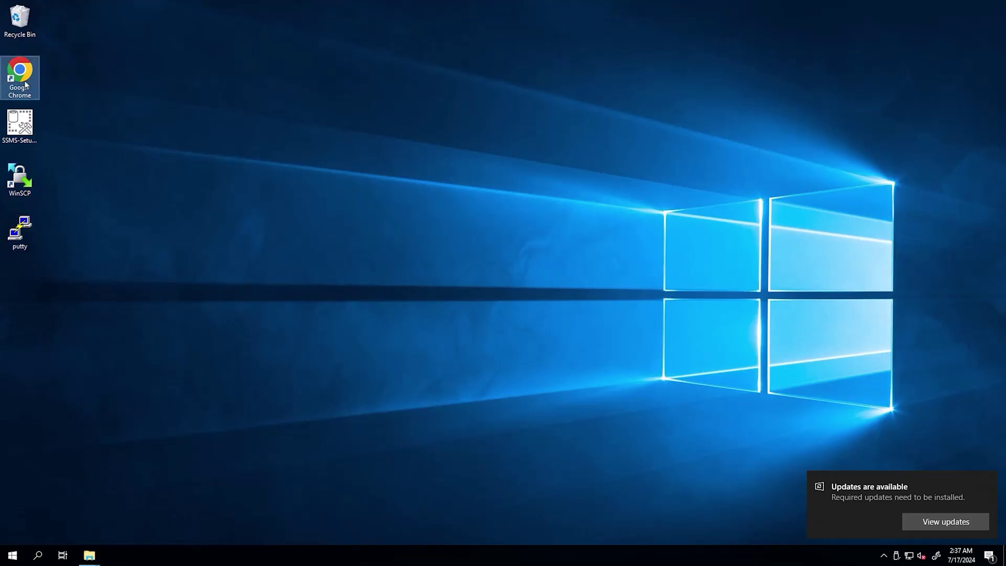
{"action": "left_click", "coordinate": [236, 32]}
{"action": "type", "text": "10.247.9.117/#/login"}
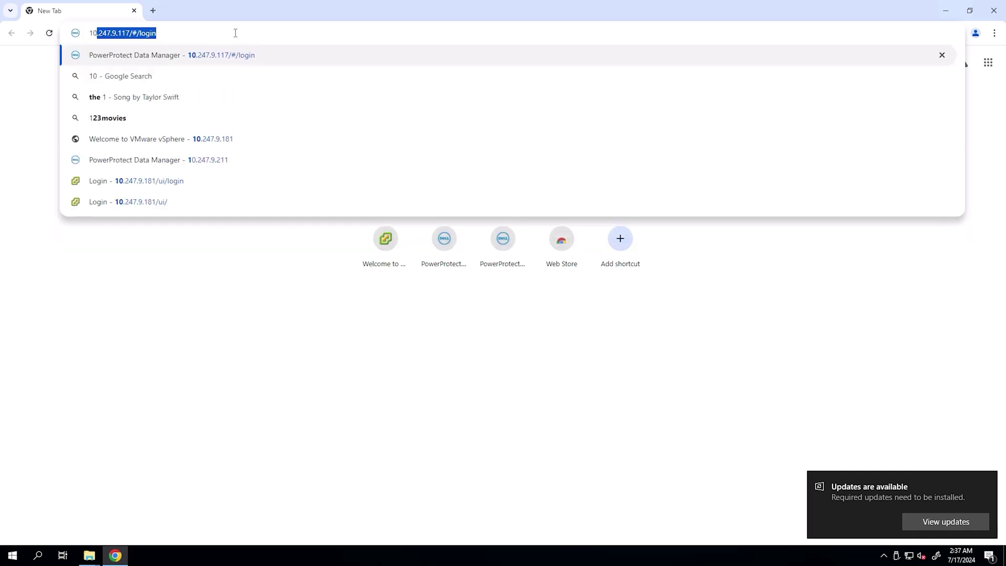
{"action": "key", "text": "Return"}
{"action": "type", "text": "•••••••"}
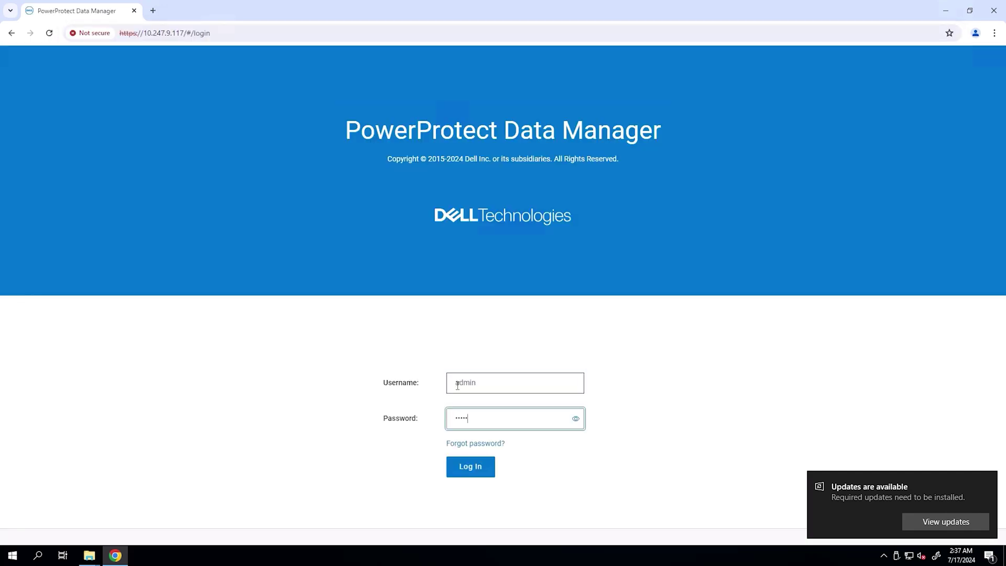
{"action": "key", "text": "Return"}
{"action": "left_click", "coordinate": [899, 61]}
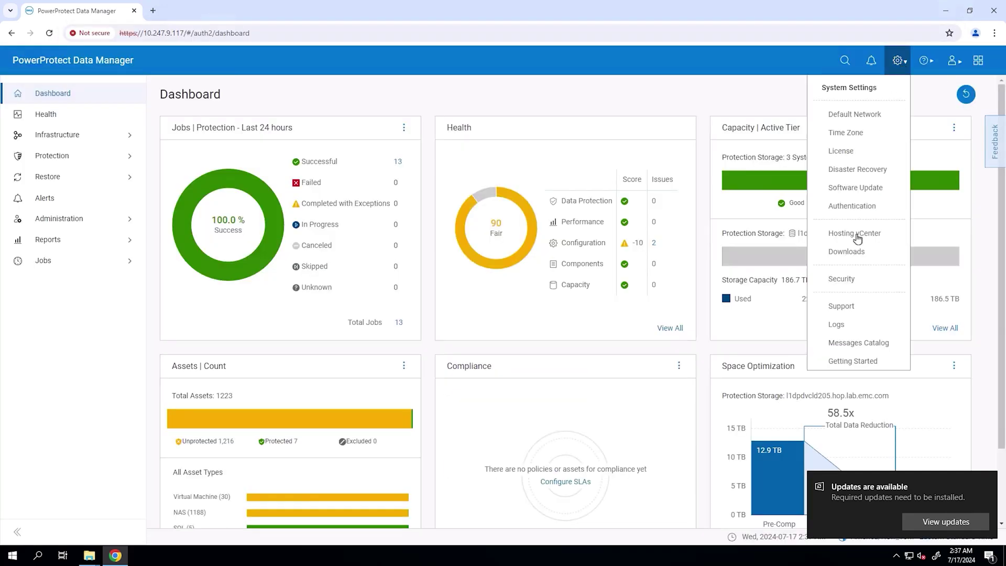
- Download the Microsoft SQL Server agent zip and run emcmsappagent-19.17.0.53 from its win_x64 folder
{"action": "left_click", "coordinate": [849, 255]}
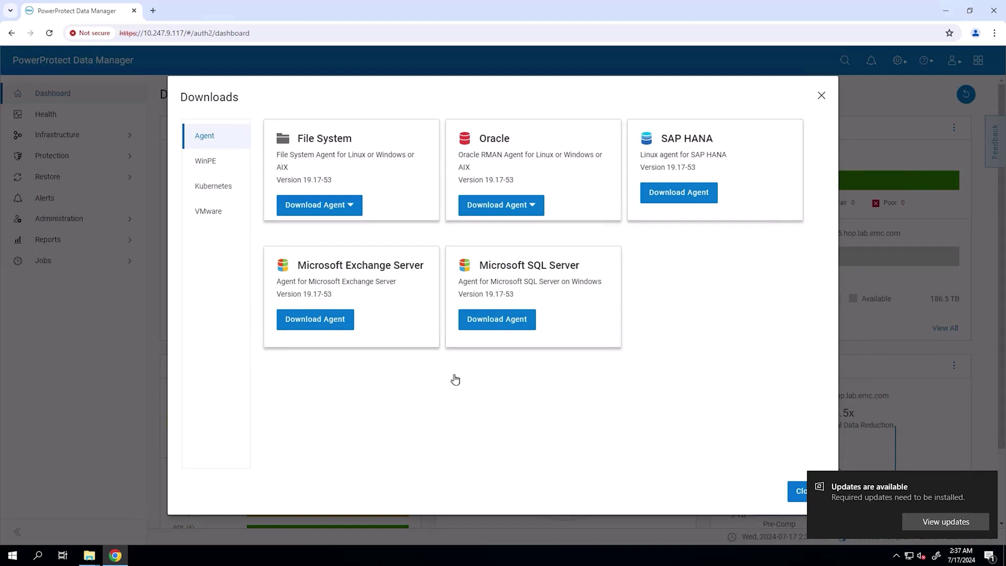
{"action": "left_click", "coordinate": [495, 321]}
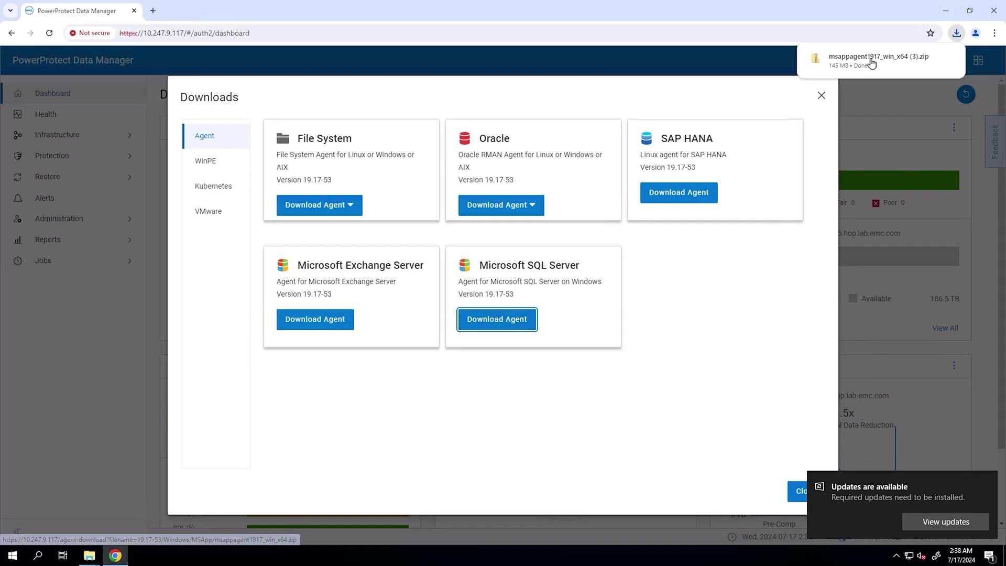
{"action": "mouse_move", "coordinate": [871, 63]}
{"action": "left_click", "coordinate": [929, 58]}
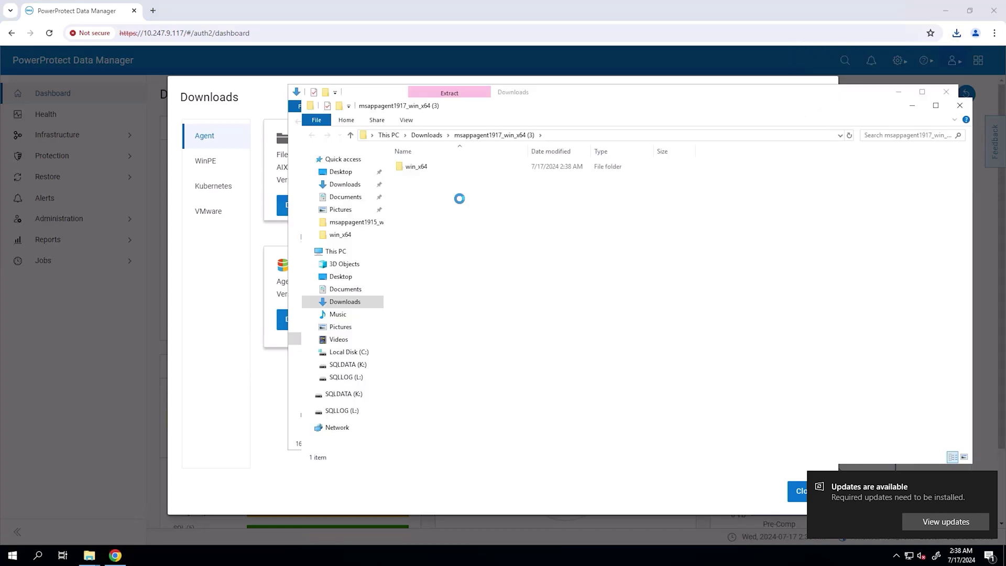
{"action": "double_click", "coordinate": [424, 167]}
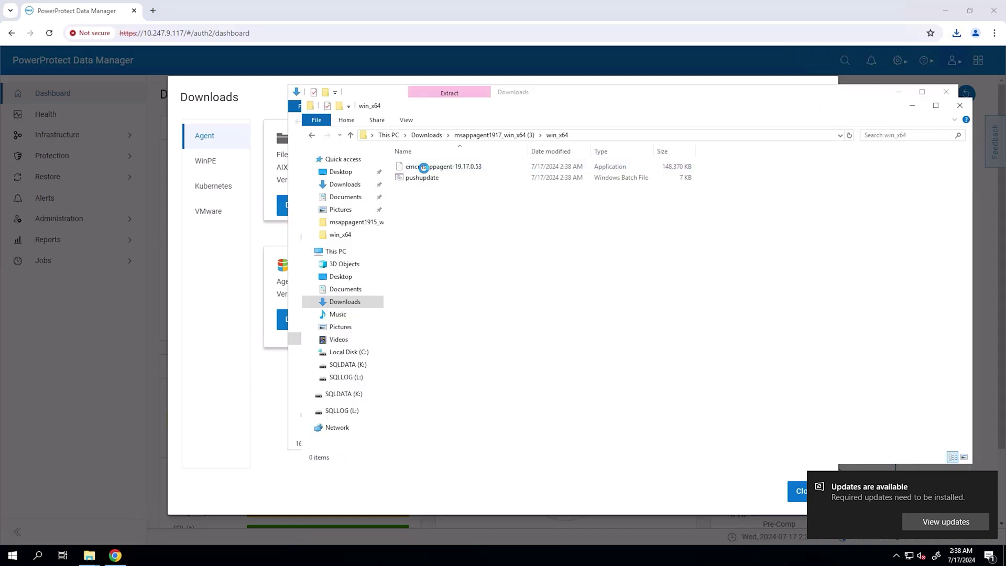
{"action": "double_click", "coordinate": [423, 166]}
- Install Microsoft Application Agent 19.17.0.53 with the EULA accepted and PPDM registration left unchecked
{"action": "left_click", "coordinate": [199, 288]}
{"action": "left_click", "coordinate": [403, 360]}
{"action": "left_click", "coordinate": [403, 361]}
{"action": "left_click", "coordinate": [126, 175]}
{"action": "left_click", "coordinate": [125, 175]}
{"action": "left_click", "coordinate": [126, 175]}
{"action": "left_click", "coordinate": [126, 174]}
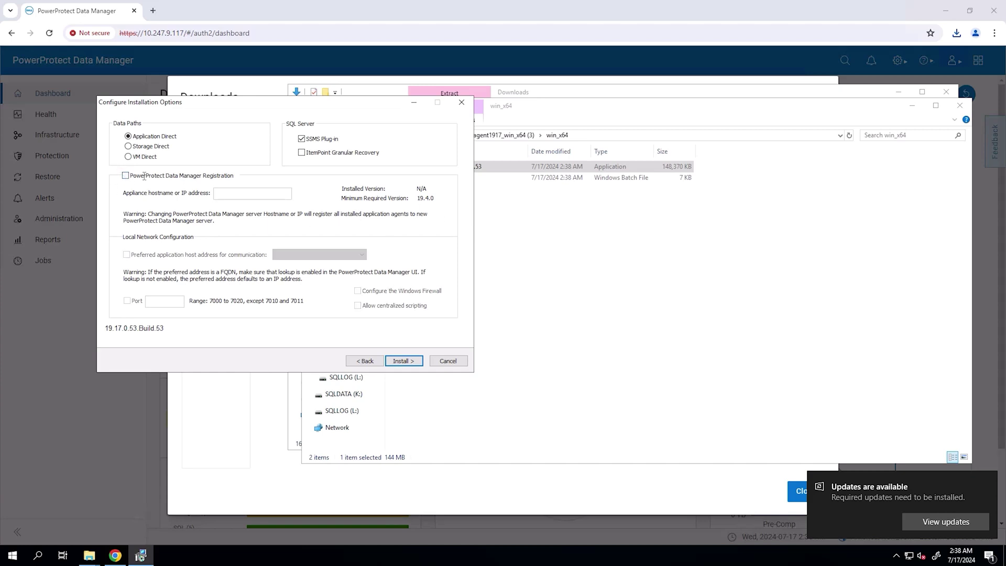
{"action": "left_click", "coordinate": [405, 361]}
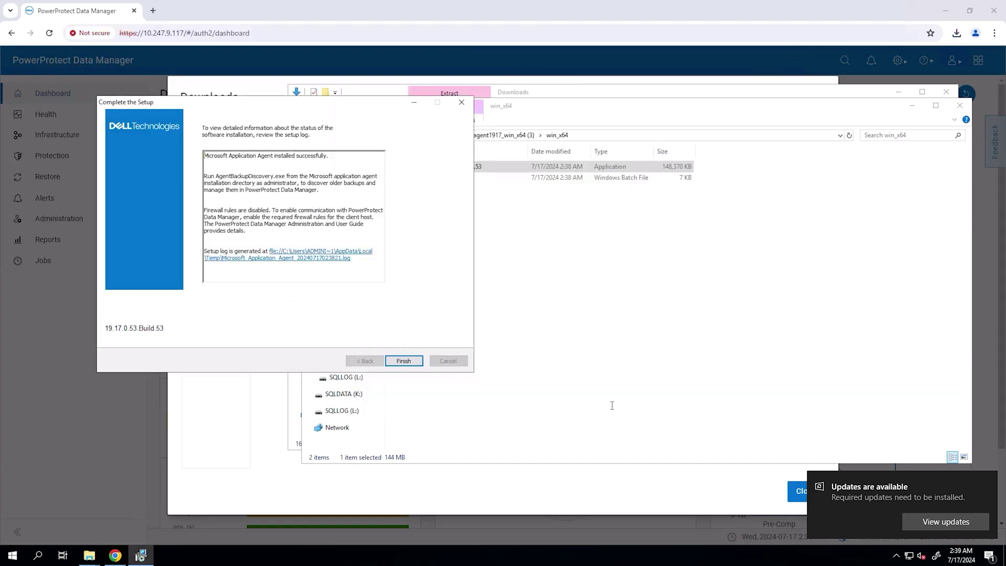
{"action": "left_click", "coordinate": [406, 358]}
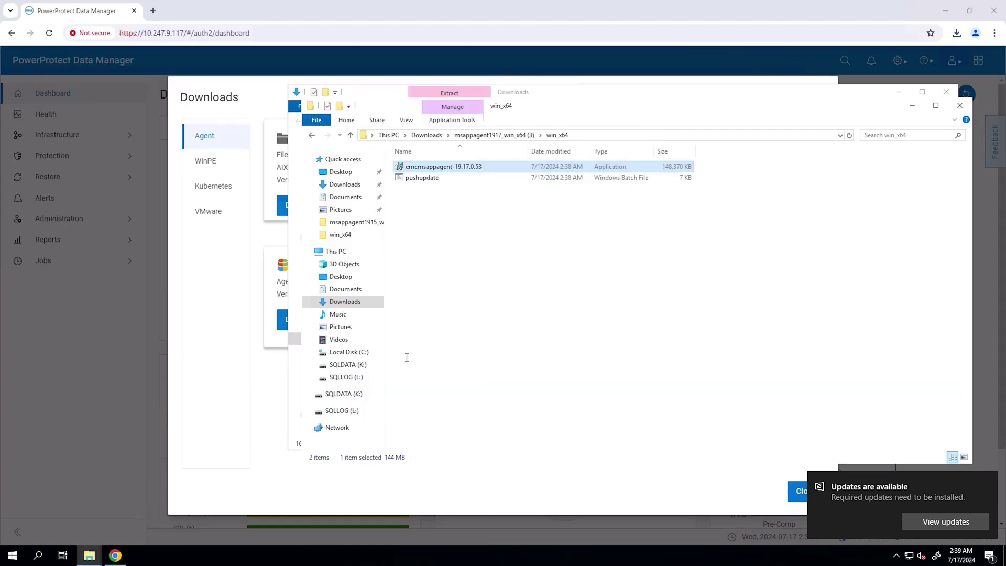
- Launch the DDBMA Plugin for SQL Server Management Studio via a 'dd' search and view its Database Restore page
{"action": "left_click", "coordinate": [16, 557]}
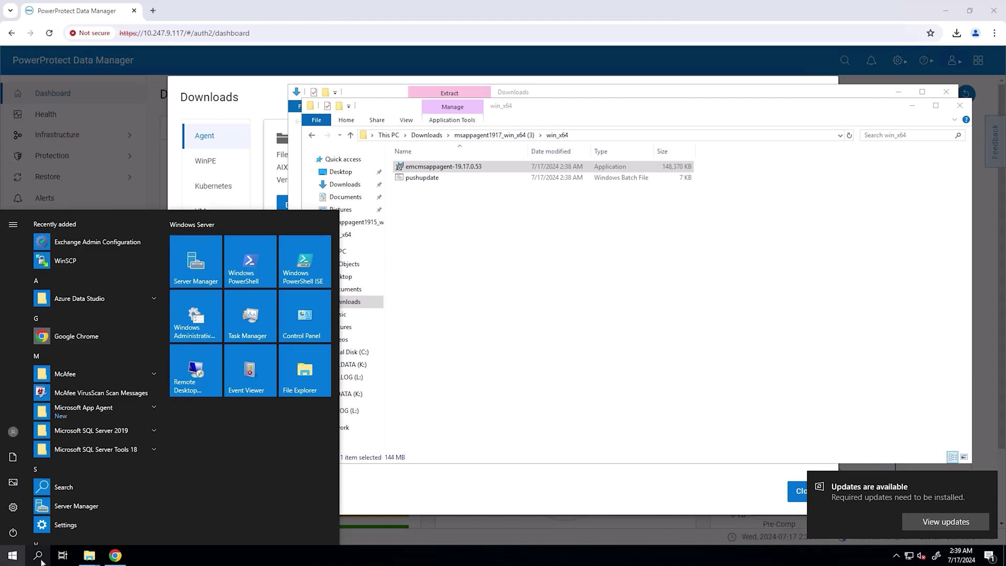
{"action": "left_click", "coordinate": [37, 556]}
{"action": "type", "text": "dd"}
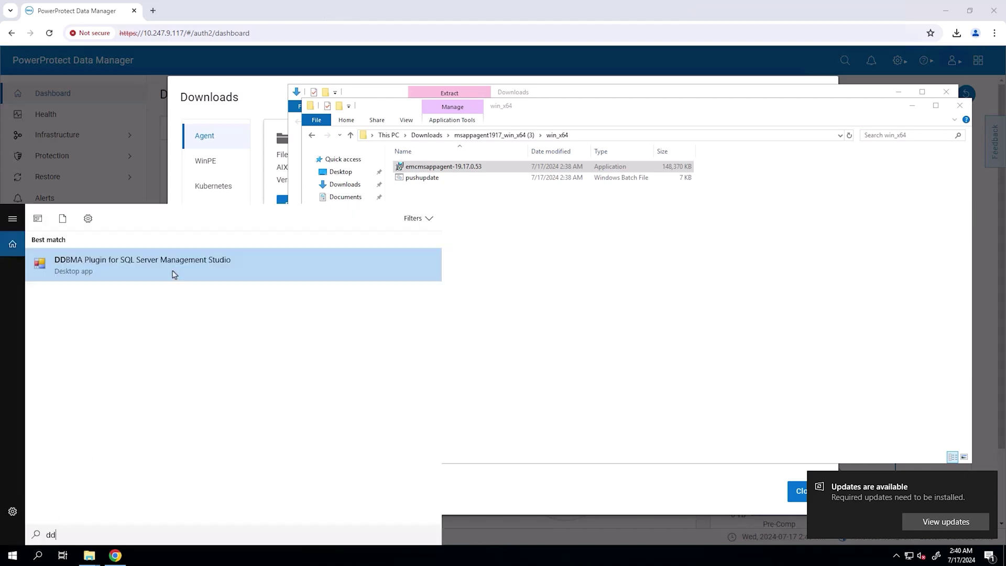
{"action": "left_click", "coordinate": [174, 274]}
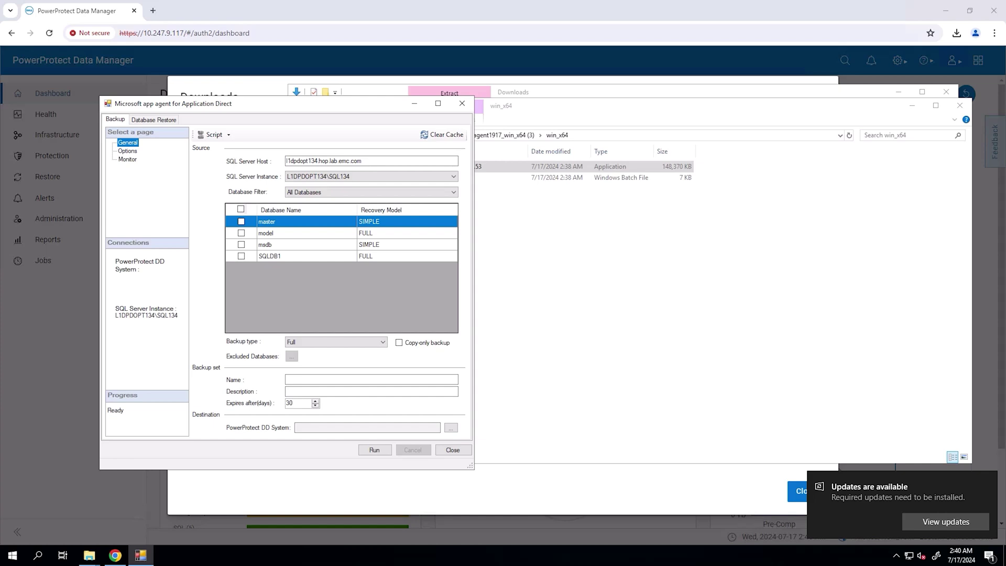
{"action": "left_click", "coordinate": [156, 122]}
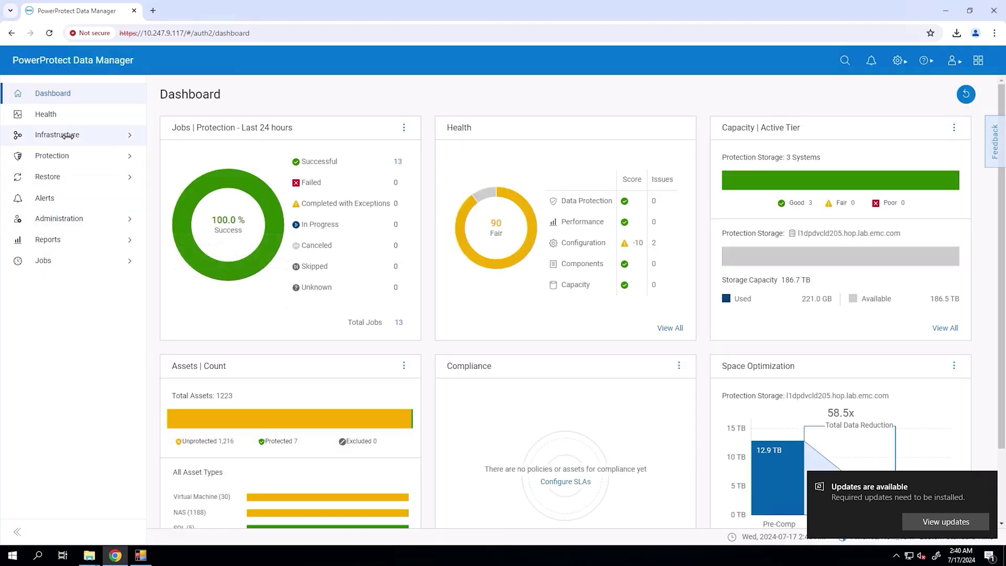
{"action": "left_click", "coordinate": [68, 136]}
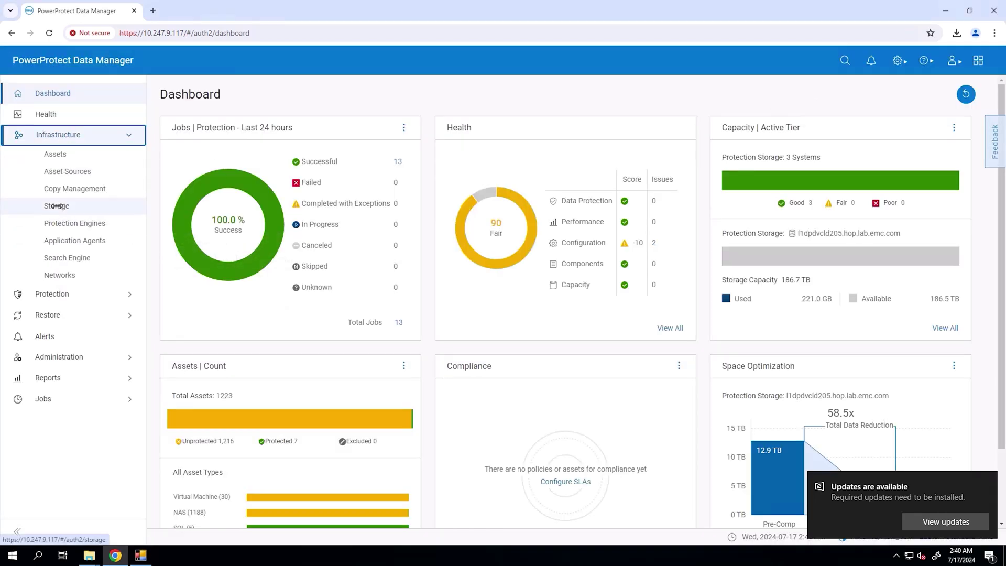
- Open the storage units of l1dpdvcld204 and show the SQL_Demo-l1dpdvcld117-R-676a8 unit's details
{"action": "left_click", "coordinate": [57, 205]}
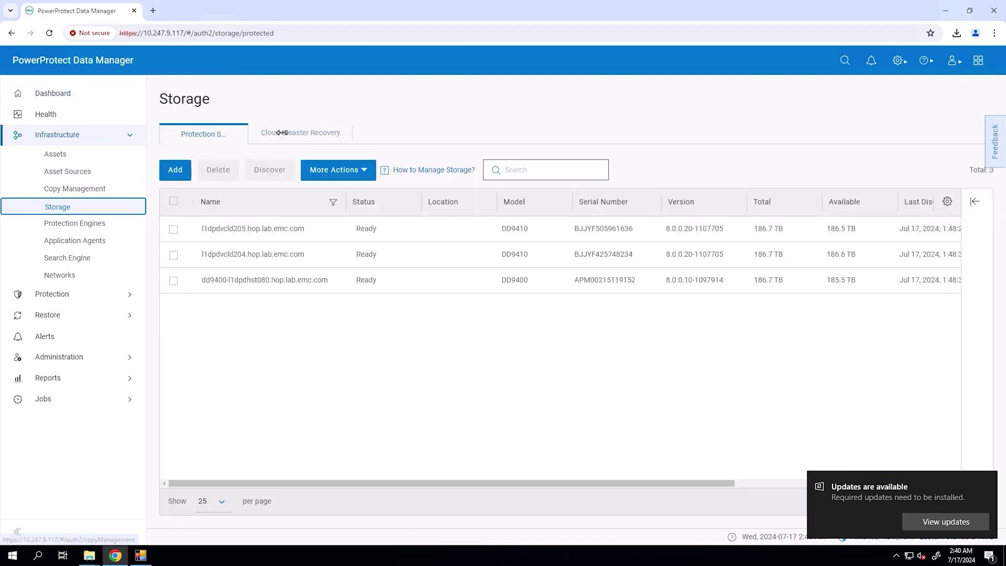
{"action": "left_click", "coordinate": [172, 255]}
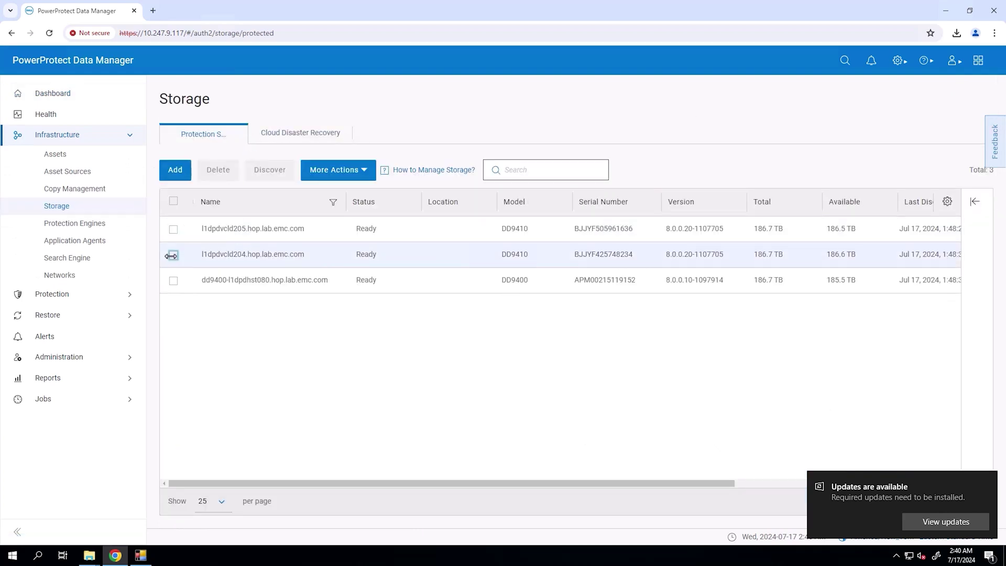
{"action": "left_click", "coordinate": [325, 169]}
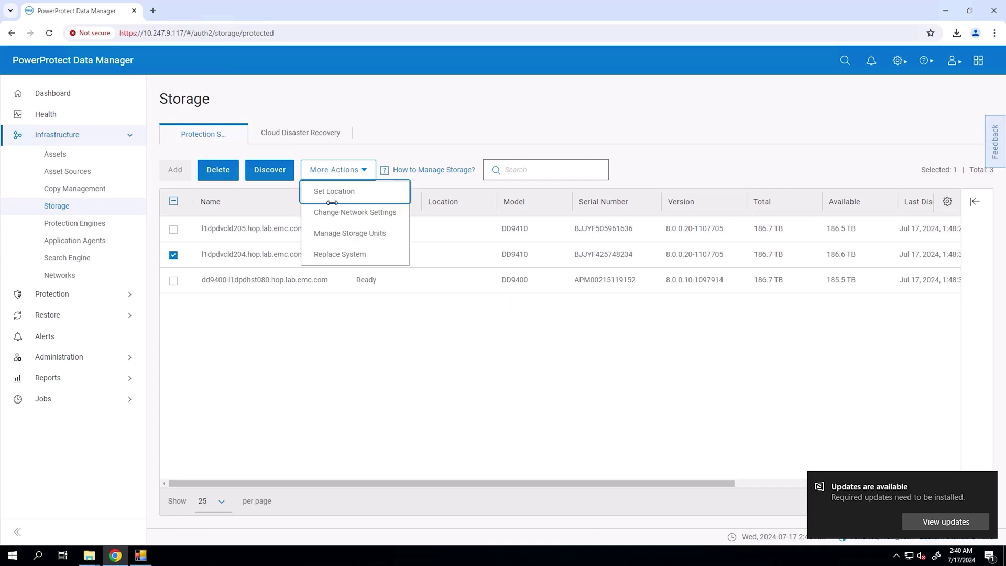
{"action": "left_click", "coordinate": [329, 234]}
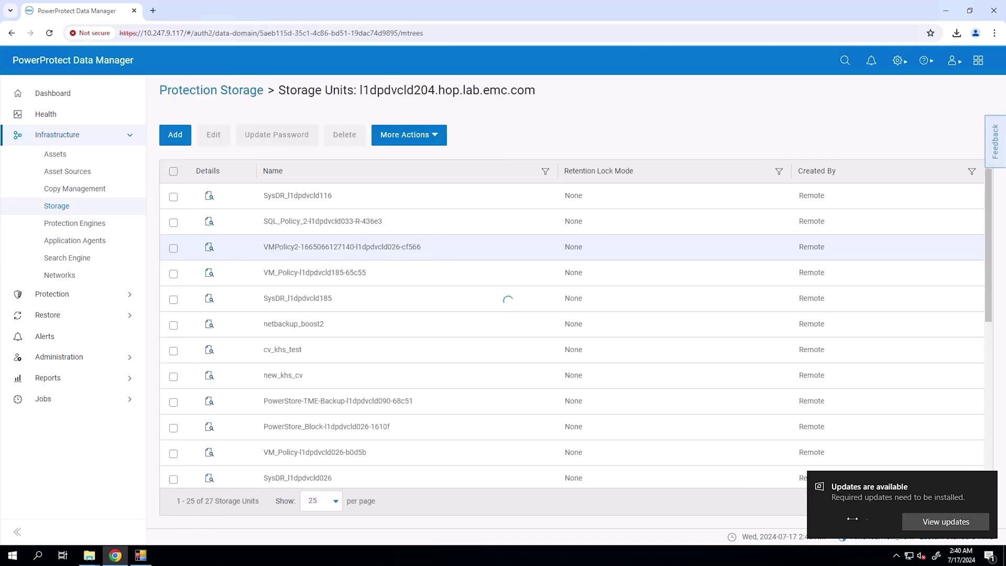
{"action": "scroll", "coordinate": [984, 330], "scroll_direction": "down", "scroll_amount": 6}
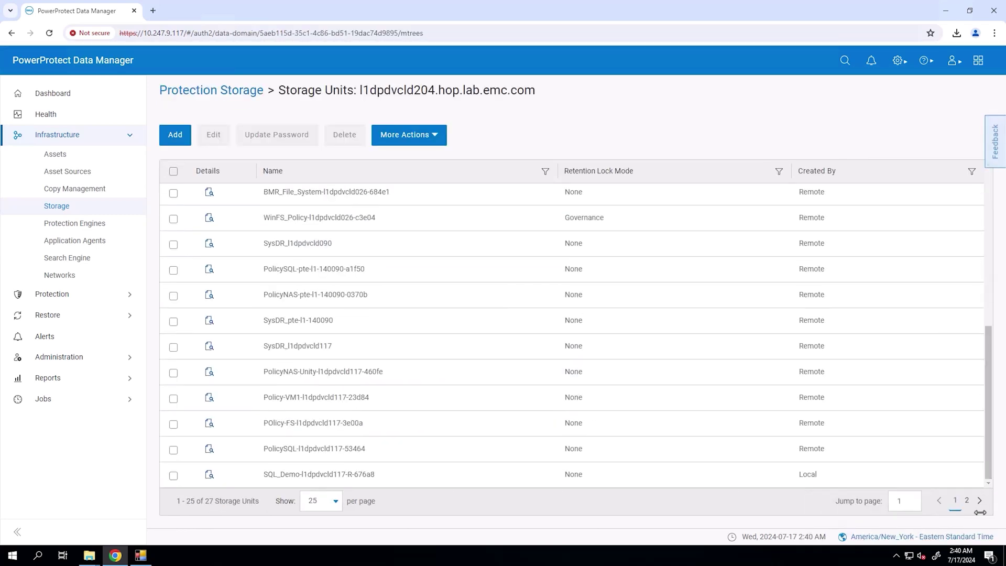
{"action": "left_click", "coordinate": [239, 474]}
- Copy the hostname l1dpdvcld204.hop.lab.emc.com and minimize all windows to the desktop
{"action": "left_click_drag", "start_coordinate": [937, 220], "coordinate": [909, 204]}
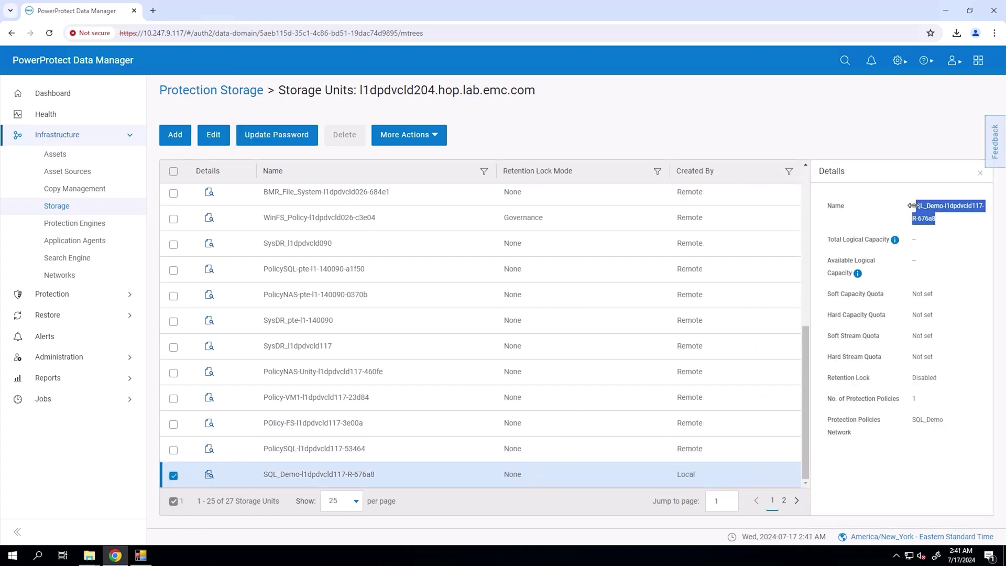
{"action": "left_click_drag", "start_coordinate": [360, 90], "coordinate": [535, 90]}
{"action": "right_click", "coordinate": [521, 91]}
{"action": "left_click", "coordinate": [538, 103]}
{"action": "right_click", "coordinate": [407, 555]}
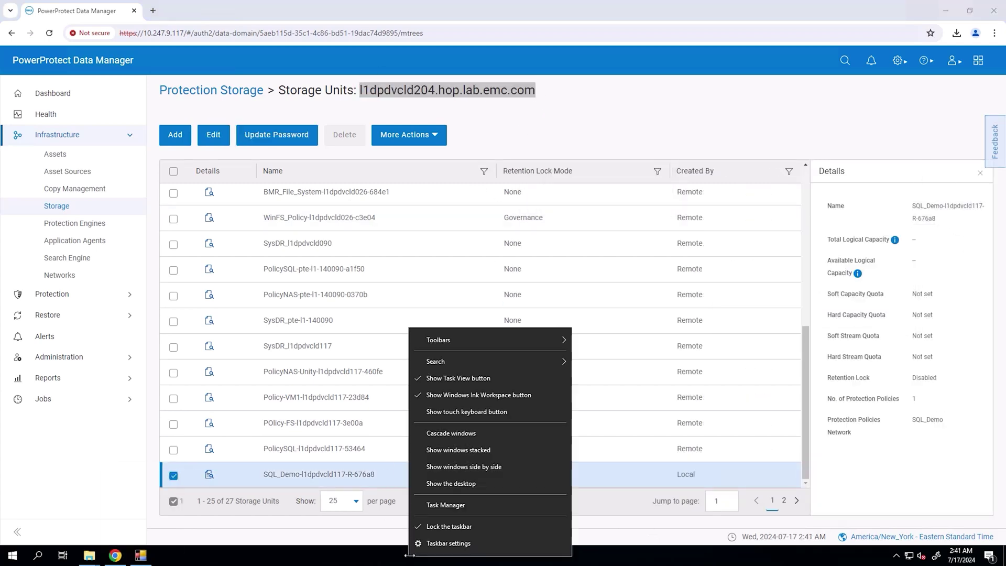
{"action": "left_click", "coordinate": [439, 483]}
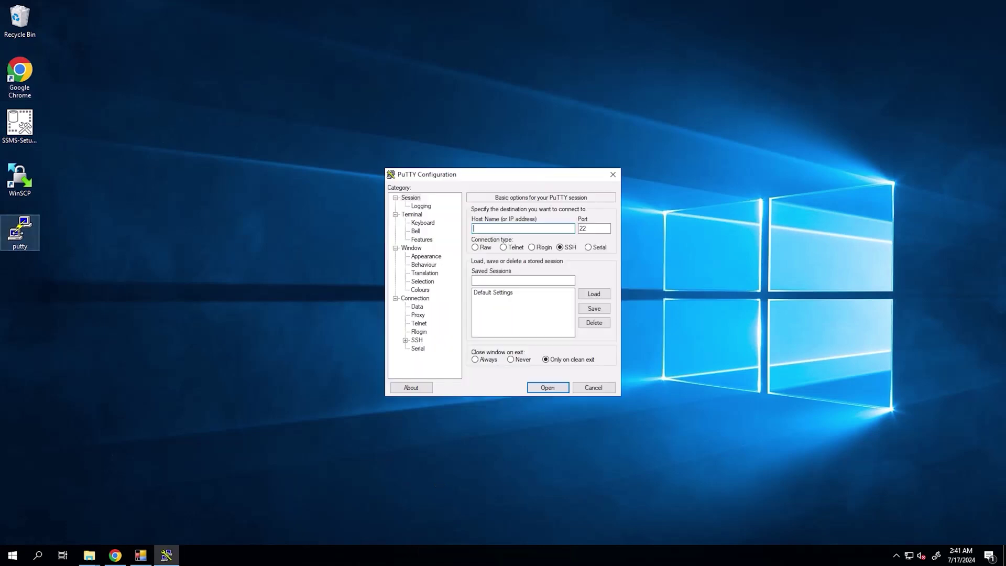
- SSH to 10.247.9.117, go to /usr/local/brs/puppet/scripts and enter python get_dd_mtree_credential.py
{"action": "type", "text": "ssh admin@10.247.9.117"}
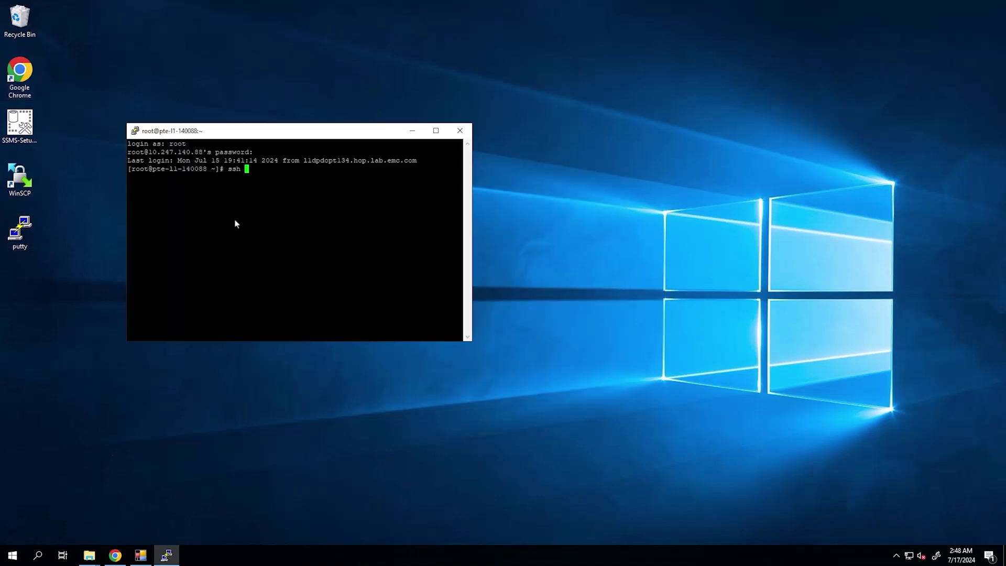
{"action": "key", "text": "Return"}
{"action": "key", "text": "Return"}
{"action": "type", "text": "cd /usr/loca"}
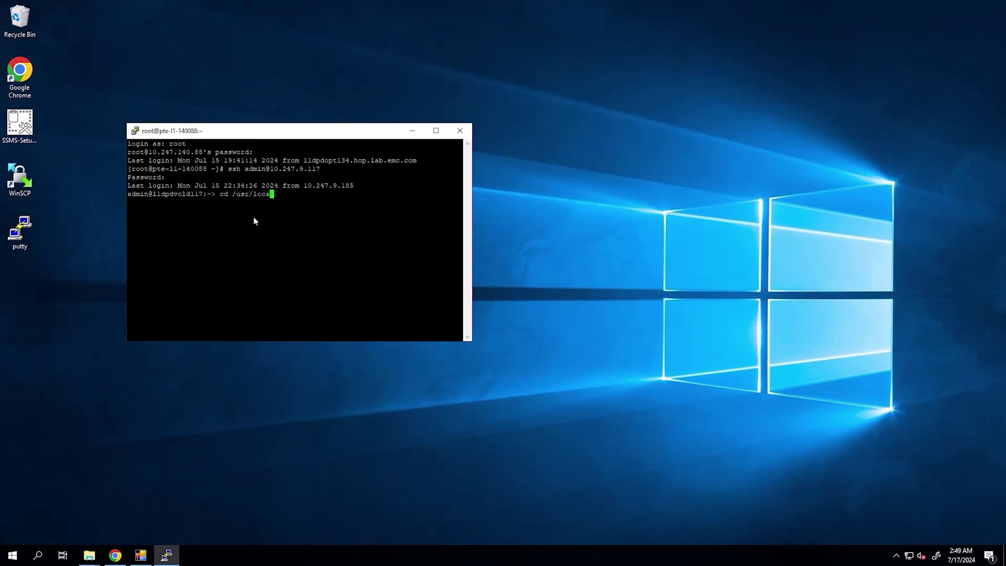
{"action": "type", "text": "l/brs/puppet/scripts"}
{"action": "key", "text": "Return"}
{"action": "type", "text": "python get"}
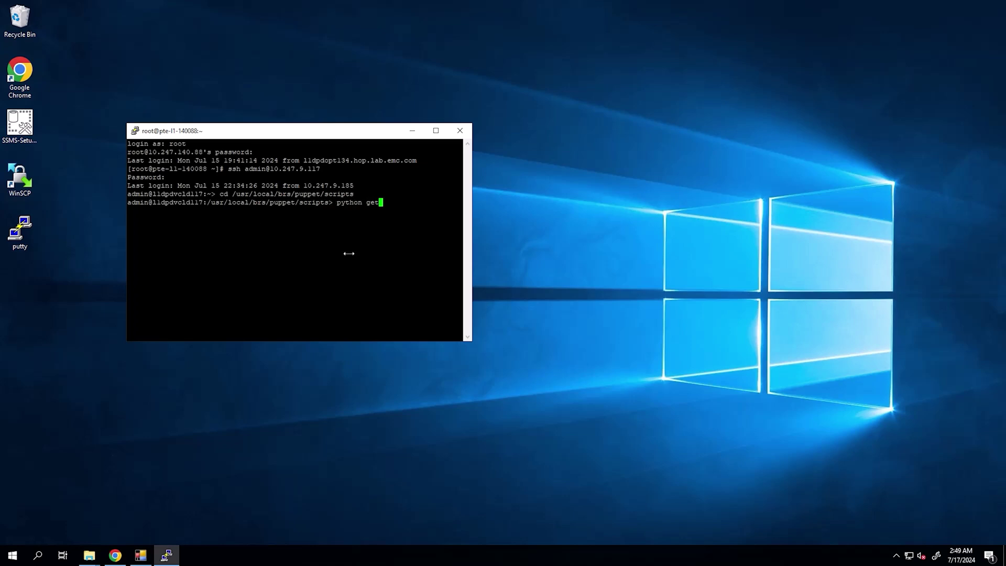
{"action": "key", "text": "Tab"}
{"action": "key", "text": "Tab"}
{"action": "key", "text": "Tab"}
{"action": "type", "text": "_dd_m"}
{"action": "key", "text": "Tab"}
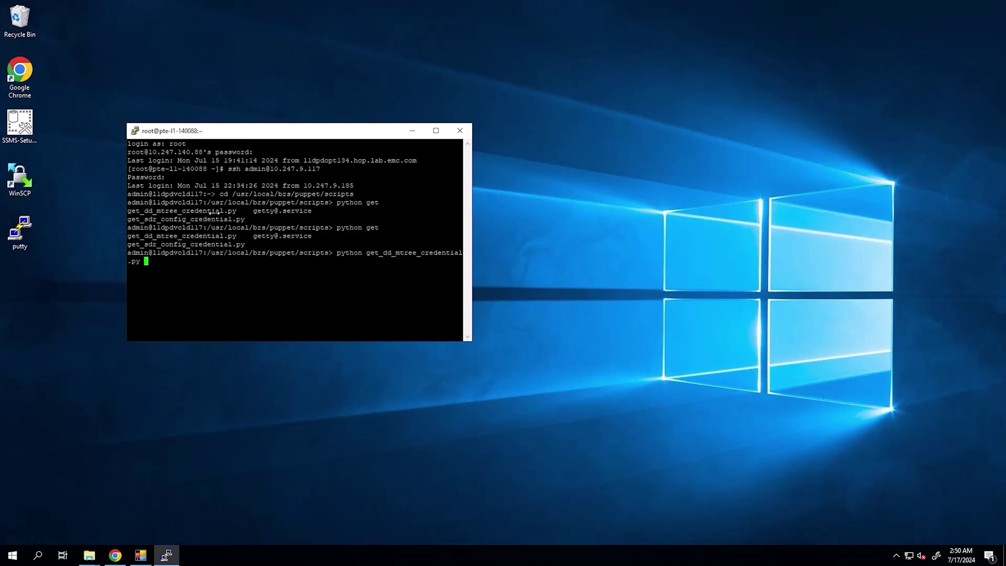
- Run the credential script with the storage unit name SQL_Demo-l1dpdvcld117-R-676a8 copied from PPDM
{"action": "left_click", "coordinate": [115, 555]}
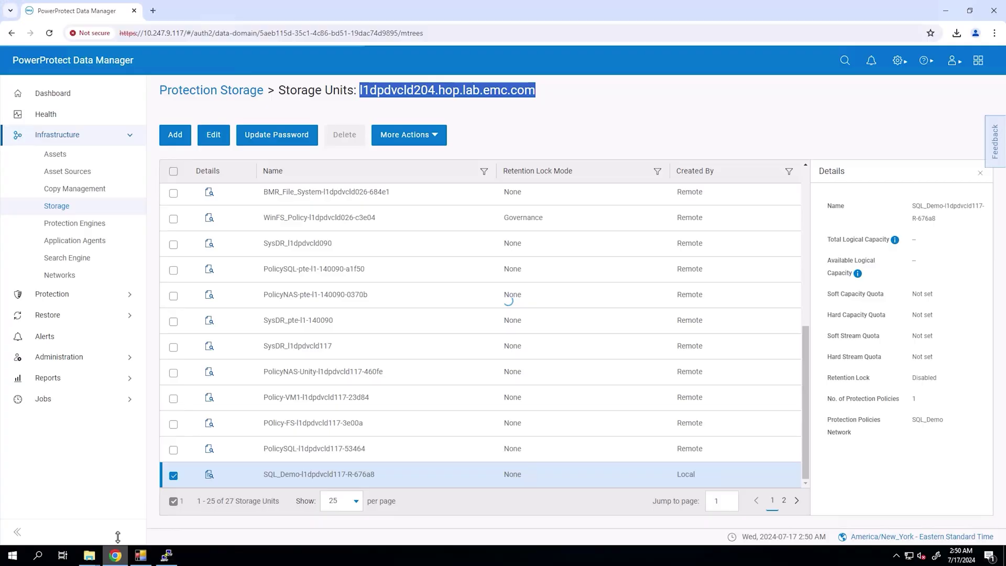
{"action": "triple_click", "coordinate": [921, 208]}
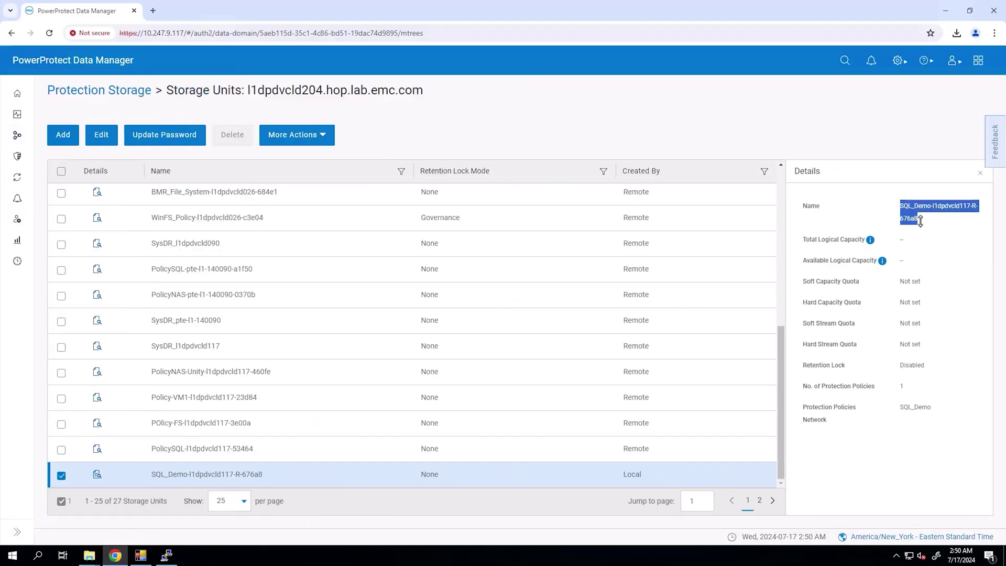
{"action": "right_click", "coordinate": [914, 213]}
{"action": "left_click", "coordinate": [744, 231]}
{"action": "left_click", "coordinate": [166, 555]}
{"action": "right_click", "coordinate": [230, 296]}
{"action": "key", "text": "Return"}
{"action": "left_click_drag", "start_coordinate": [127, 288], "coordinate": [280, 294]}
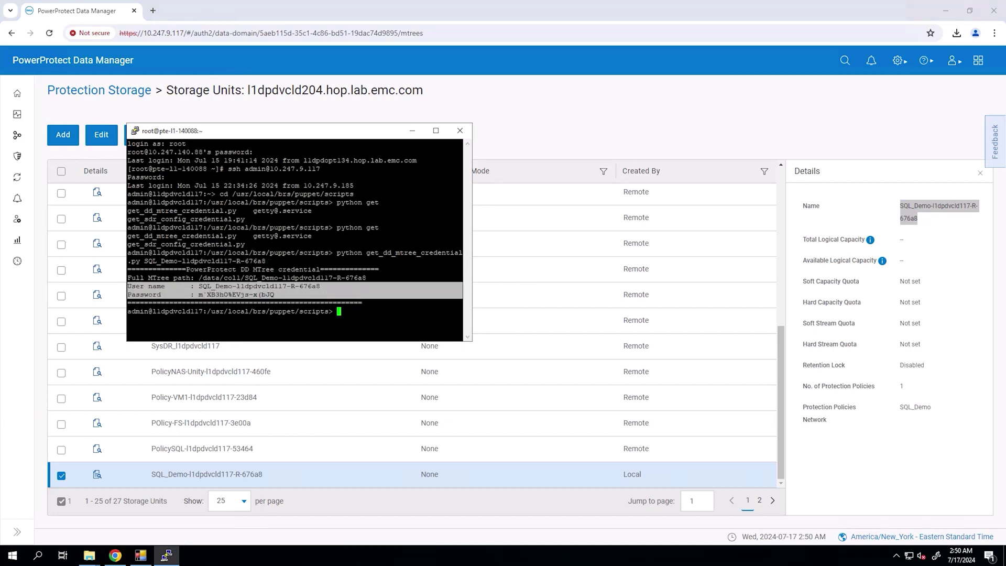
{"action": "left_click", "coordinate": [281, 295]}
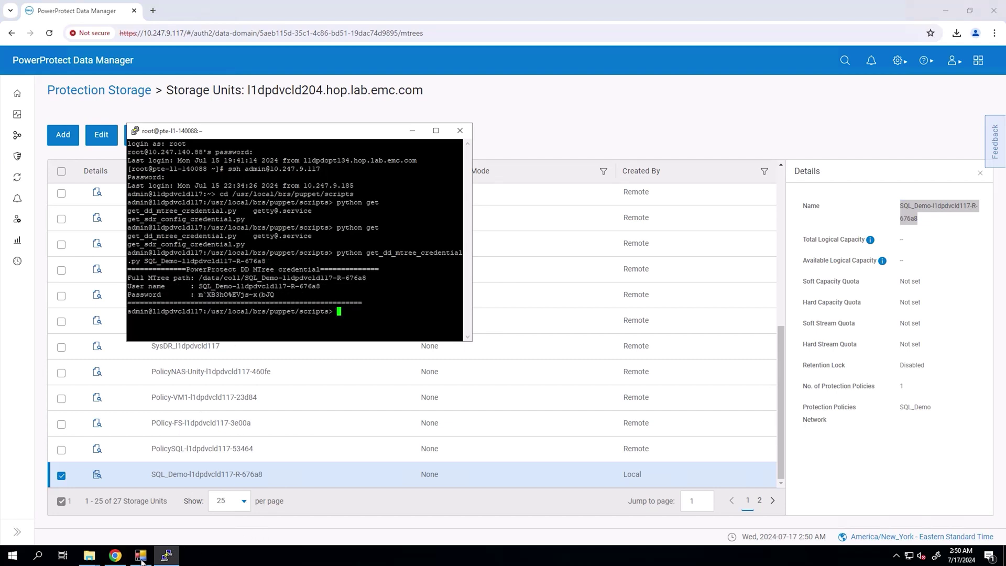
{"action": "left_click", "coordinate": [140, 557]}
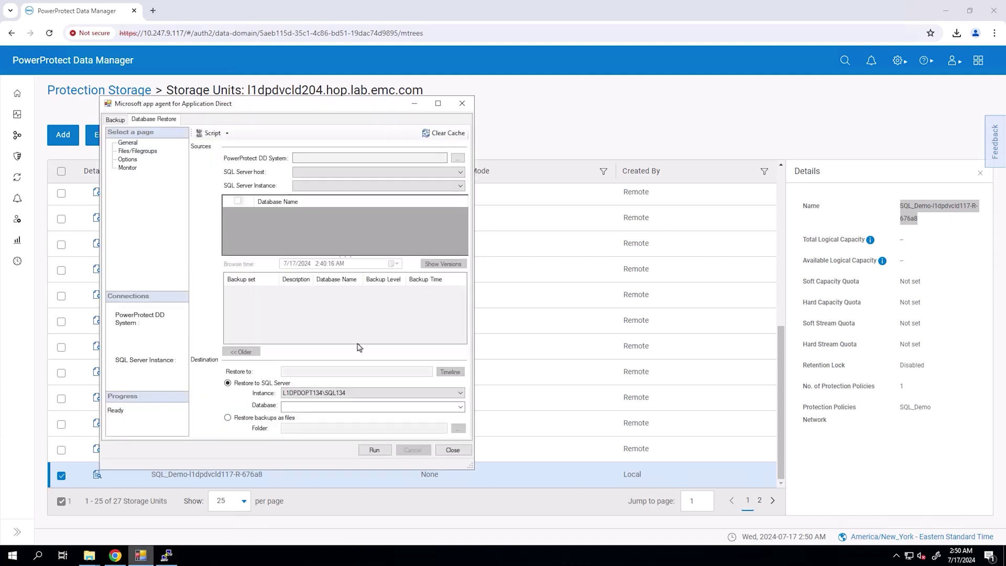
- Add a new lockbox DD system entry with host name l1dpdvcld204.hop.lab.emc.com
{"action": "left_click", "coordinate": [405, 162]}
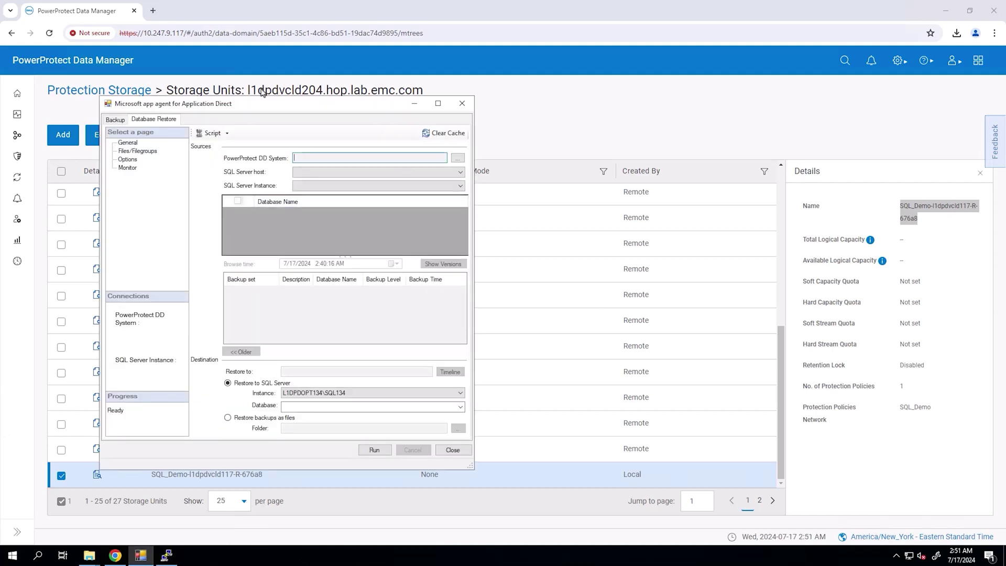
{"action": "double_click", "coordinate": [263, 92]}
{"action": "left_click", "coordinate": [141, 557]}
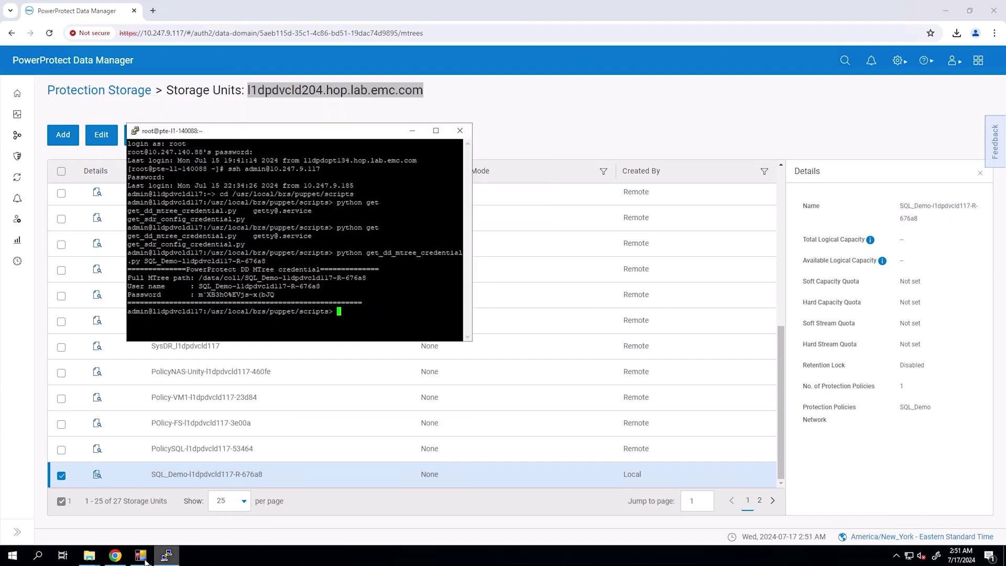
{"action": "left_click", "coordinate": [142, 559]}
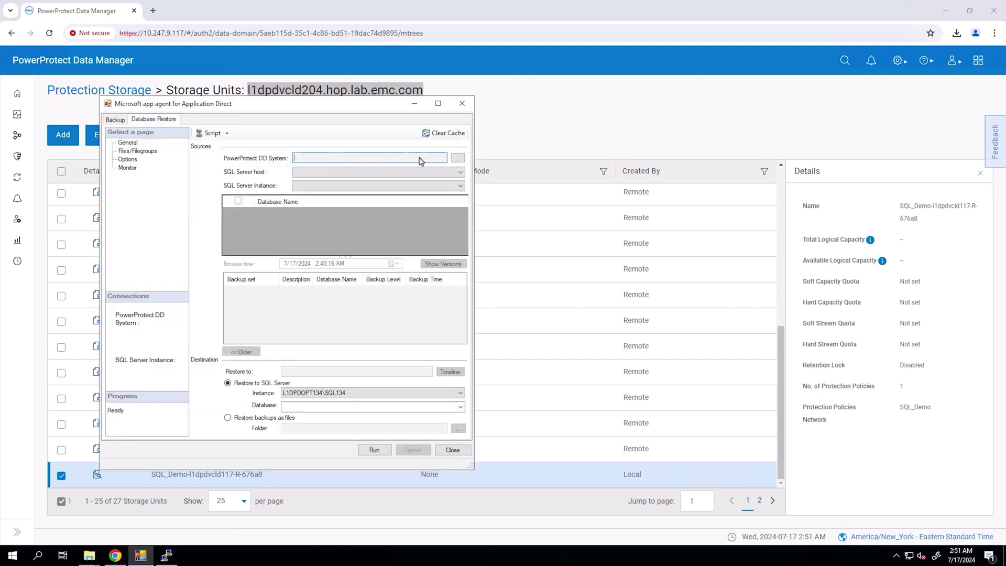
{"action": "left_click", "coordinate": [457, 159]}
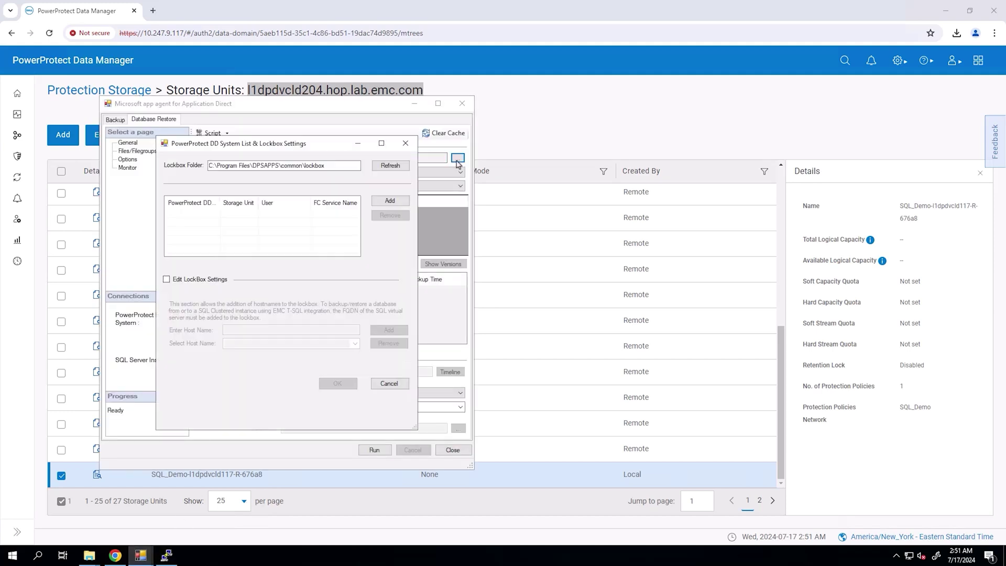
{"action": "left_click", "coordinate": [390, 201]}
{"action": "key", "text": "ctrl+v"}
{"action": "key", "text": "Tab"}
{"action": "key", "text": "Tab"}
- Fill in the MTree user name and password from the PuTTY output and confirm the entry
{"action": "mouse_move", "coordinate": [164, 556]}
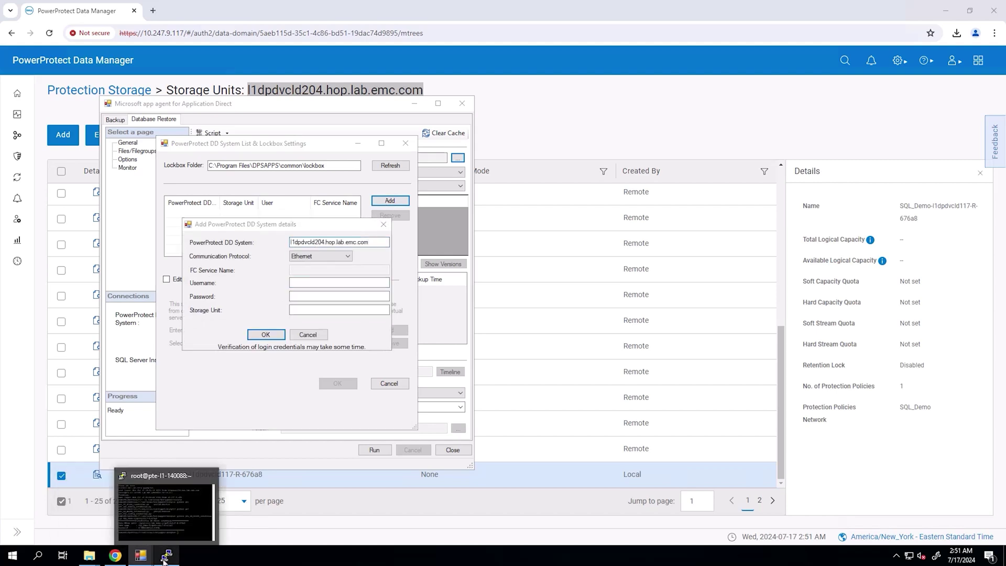
{"action": "left_click", "coordinate": [167, 503]}
{"action": "left_click_drag", "start_coordinate": [195, 286], "coordinate": [320, 287]}
{"action": "left_click", "coordinate": [276, 382]}
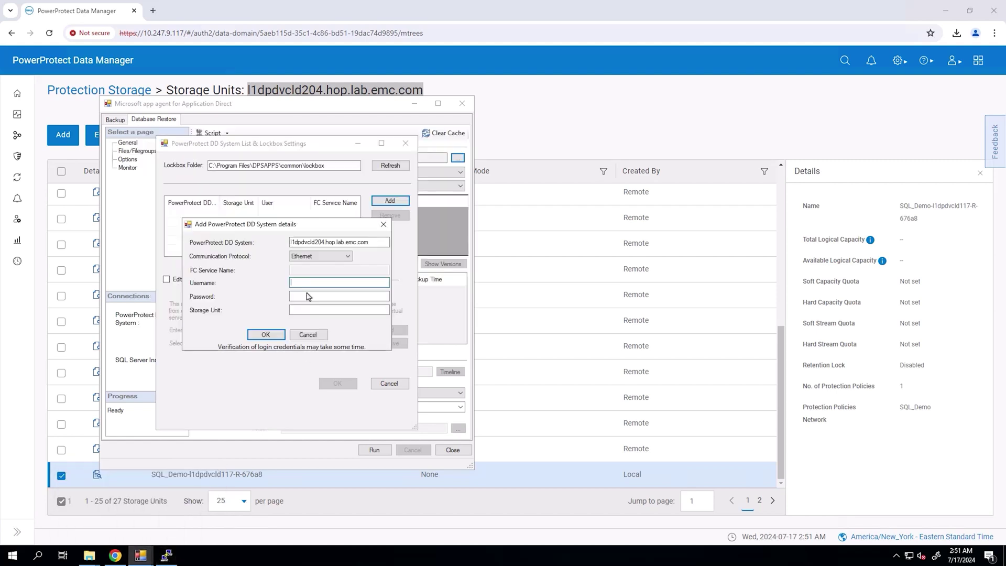
{"action": "key", "text": "ctrl+v"}
{"action": "key", "text": "Tab"}
{"action": "left_click", "coordinate": [167, 556]}
{"action": "left_click_drag", "start_coordinate": [199, 295], "coordinate": [273, 297]}
{"action": "left_click", "coordinate": [256, 382]}
{"action": "key", "text": "ctrl+v"}
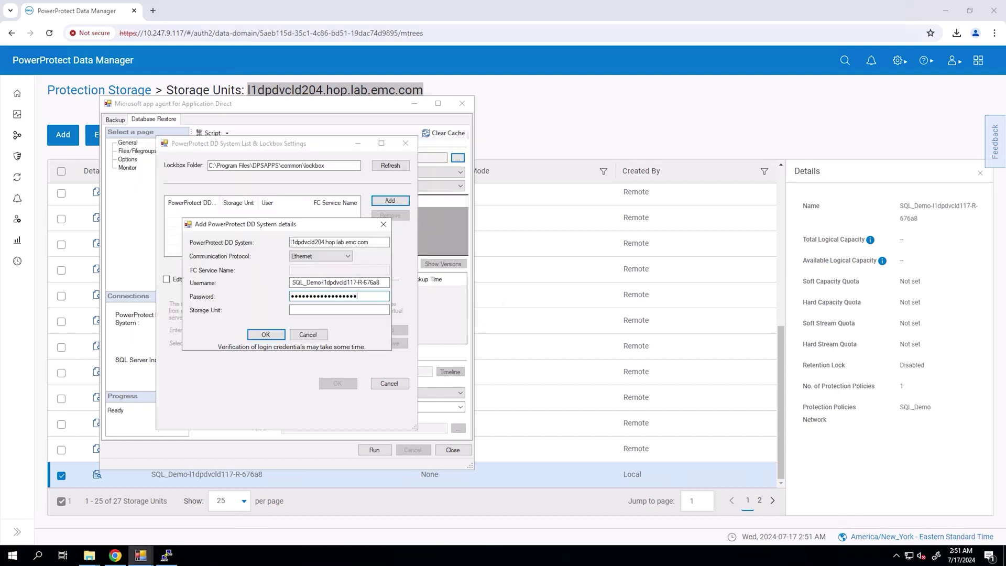
{"action": "key", "text": "ctrl+v"}
{"action": "left_click", "coordinate": [265, 335]}
{"action": "key", "text": "Return"}
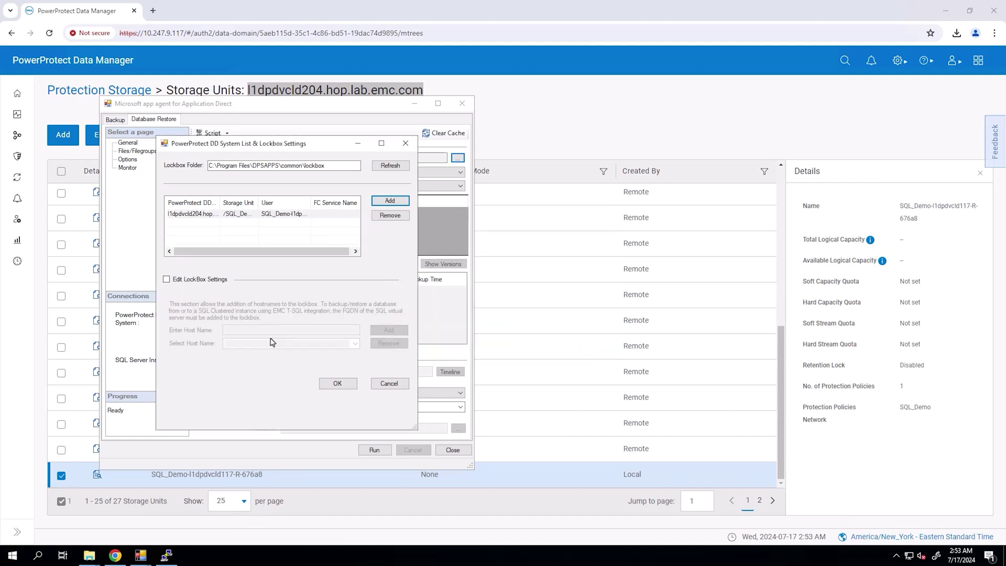
- Restore SQLDB1 on the SQL134 instance from the 7/16/2024 8:00:23 PM full backup, accepting both warnings
{"action": "double_click", "coordinate": [280, 215]}
{"action": "left_click", "coordinate": [460, 186]}
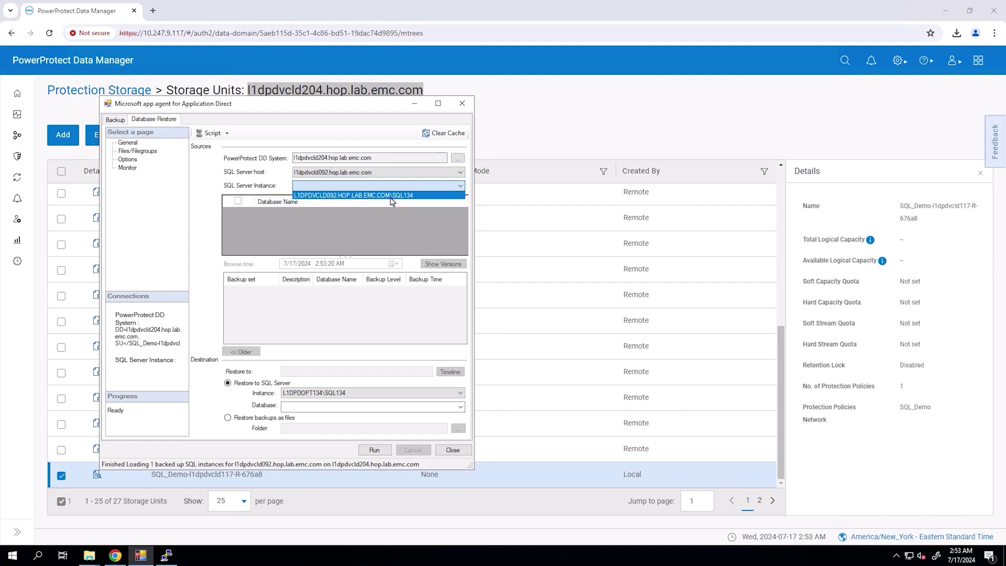
{"action": "left_click", "coordinate": [391, 197]}
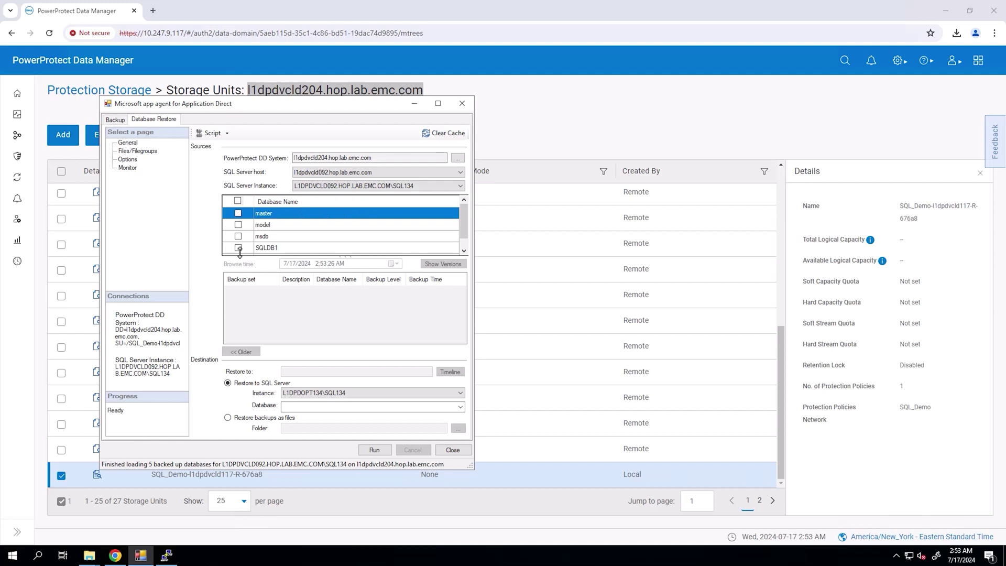
{"action": "left_click", "coordinate": [238, 248]}
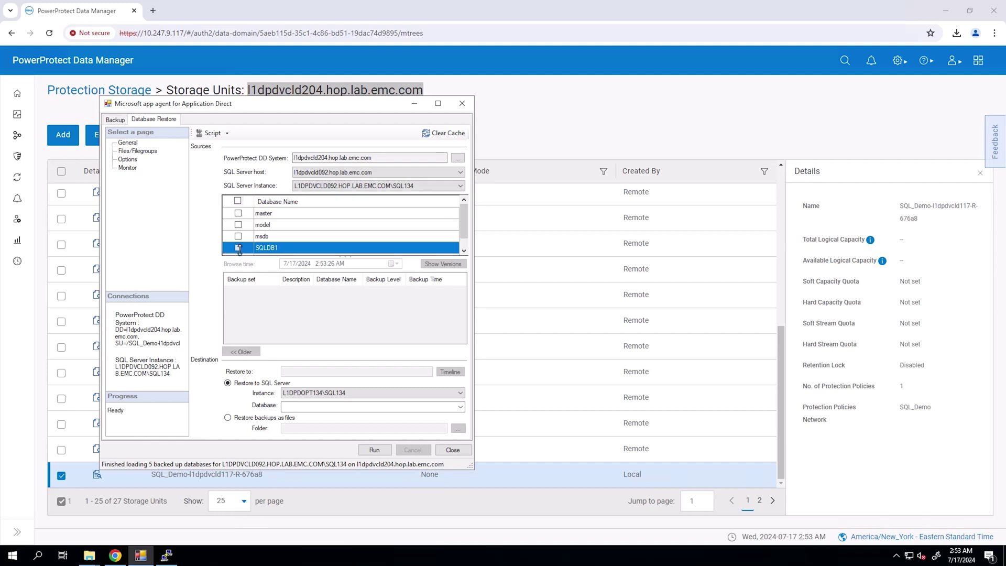
{"action": "left_click", "coordinate": [257, 290]}
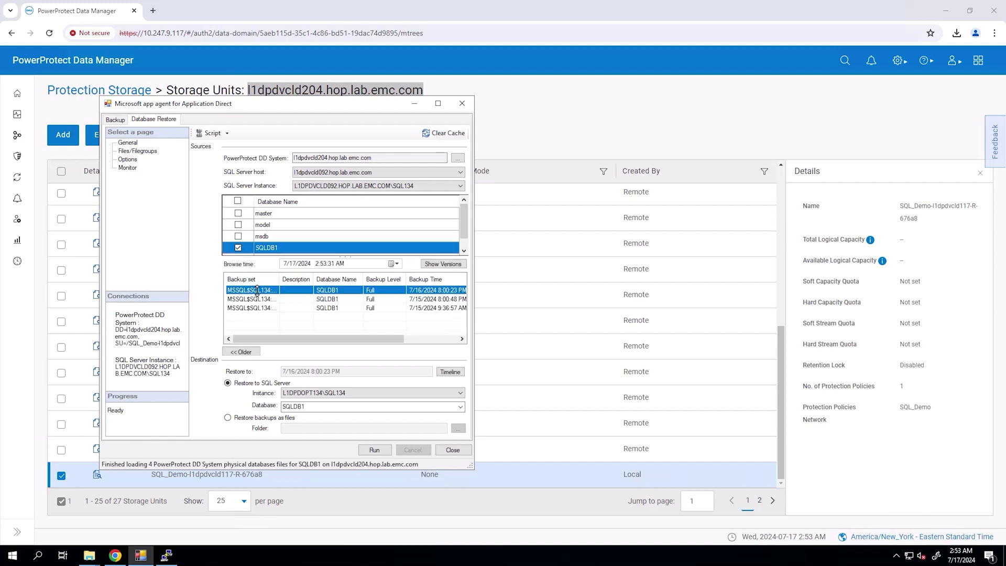
{"action": "left_click", "coordinate": [376, 451]}
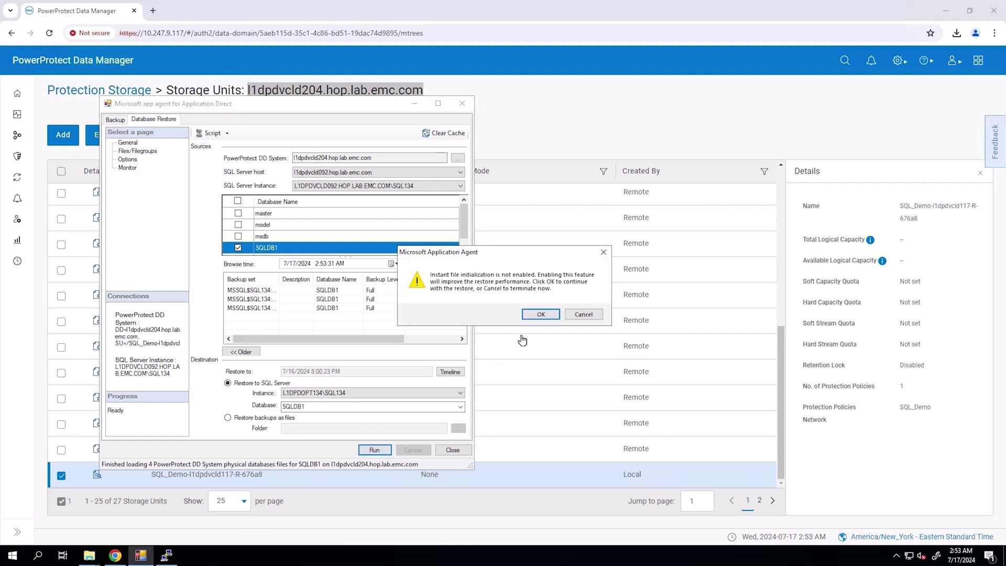
{"action": "left_click", "coordinate": [534, 315]}
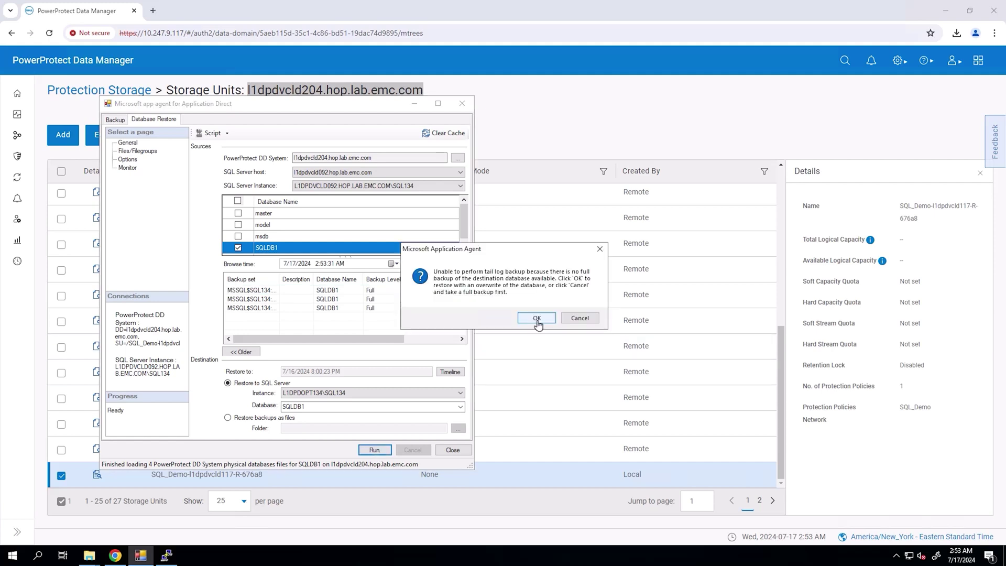
{"action": "left_click", "coordinate": [537, 319]}
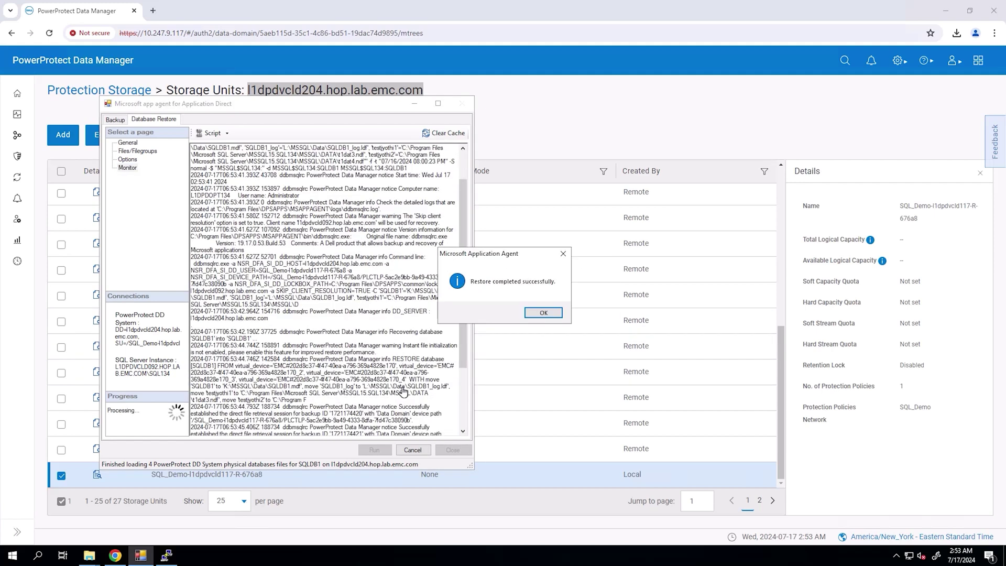
{"action": "left_click", "coordinate": [545, 316]}
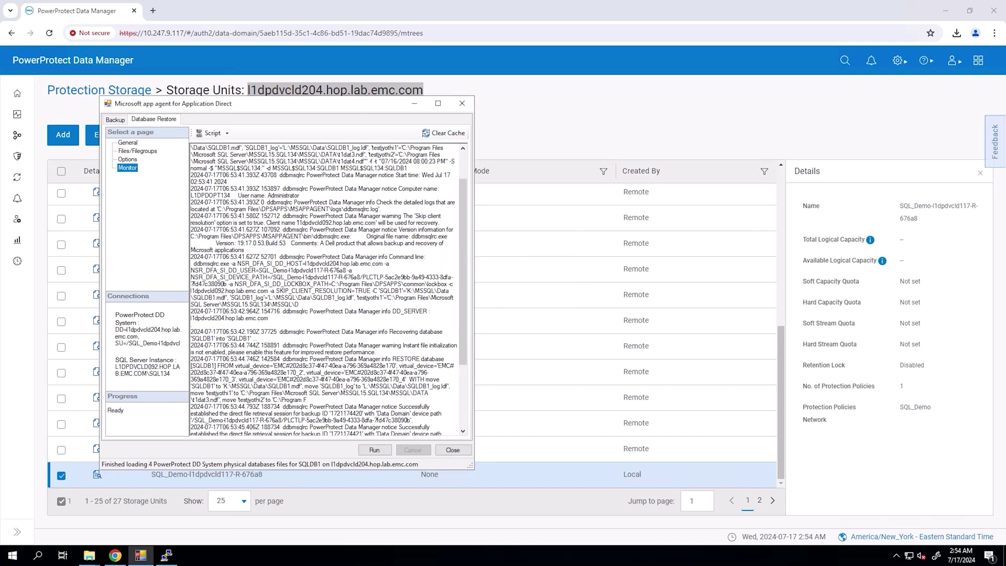
{"action": "left_click", "coordinate": [635, 383]}
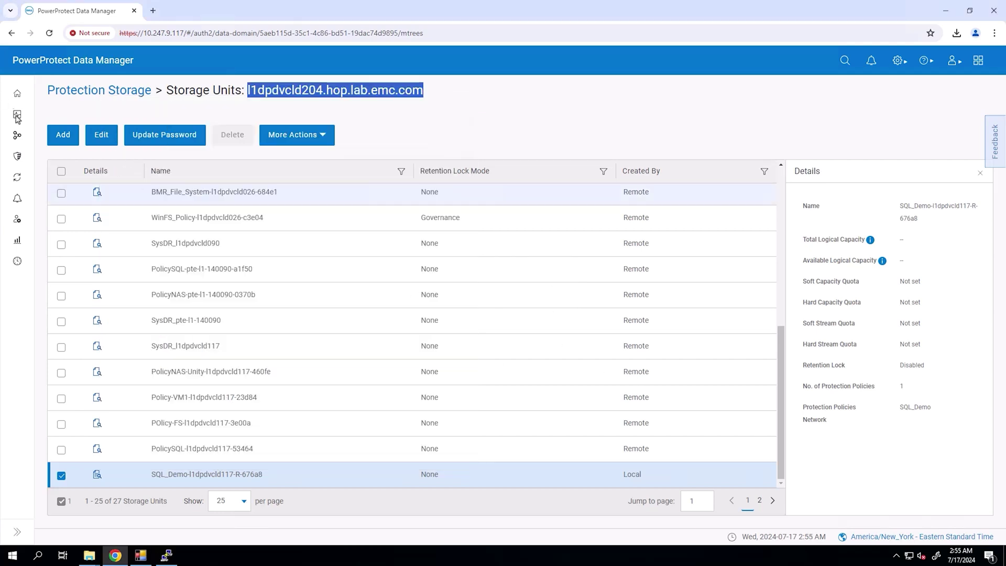
- Show the RemotePPDM system's details under Disaster Recovery > Remote Systems
{"action": "left_click", "coordinate": [18, 93]}
{"action": "left_click", "coordinate": [899, 60]}
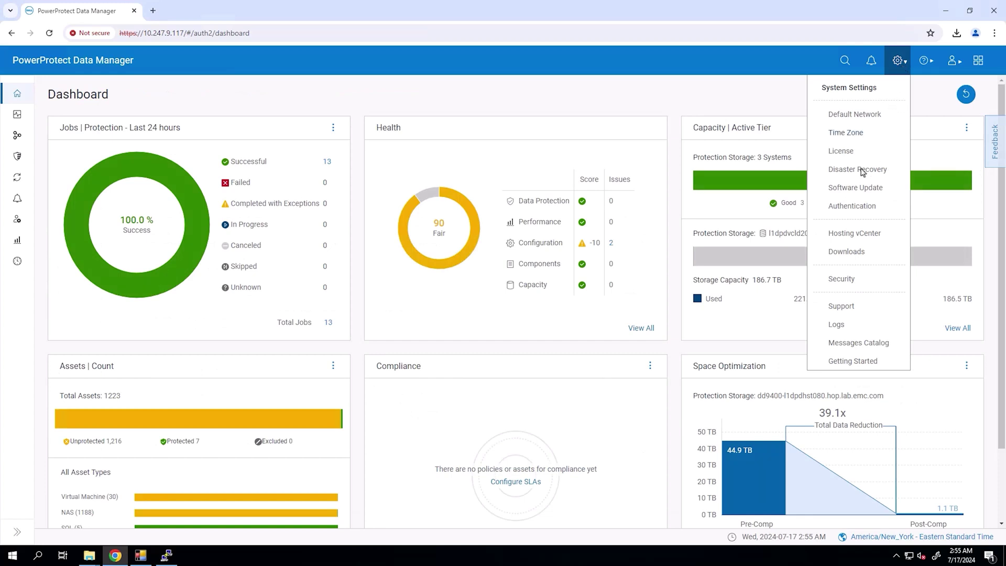
{"action": "left_click", "coordinate": [862, 169]}
{"action": "left_click", "coordinate": [254, 194]}
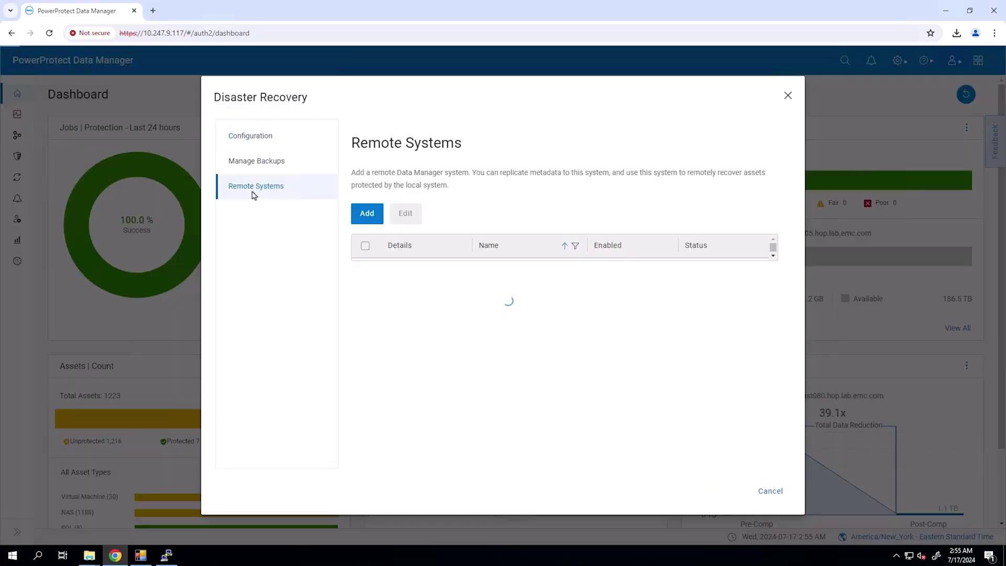
{"action": "left_click", "coordinate": [401, 276]}
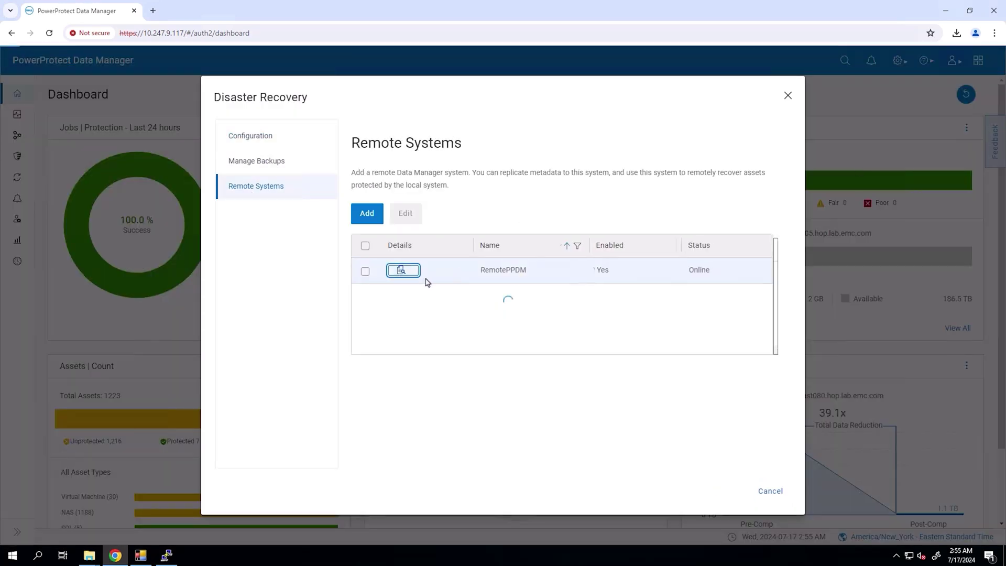
- Open RemotePPDM's address 10.247.9.185 in a new browser tab
{"action": "double_click", "coordinate": [732, 278]}
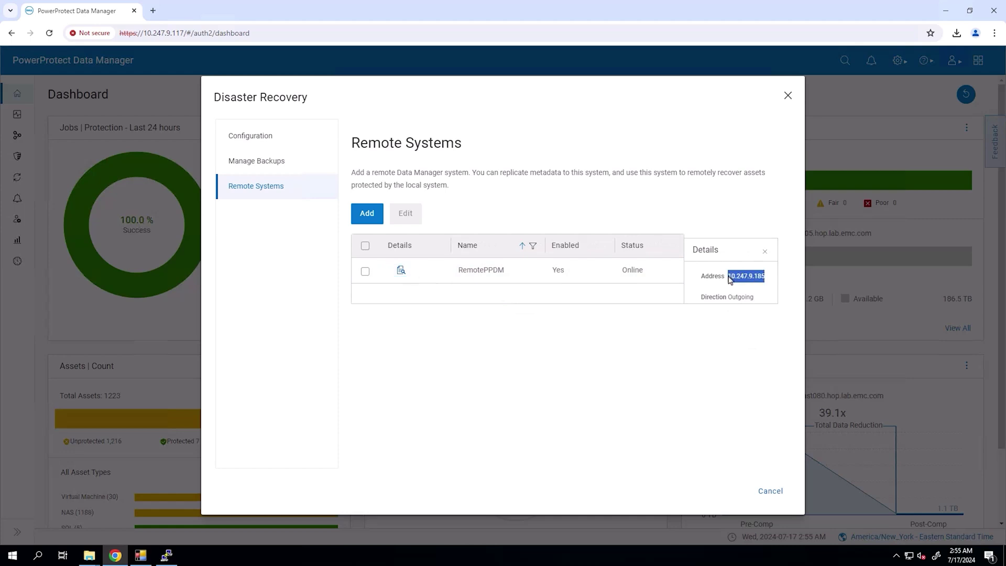
{"action": "right_click", "coordinate": [738, 280]}
{"action": "left_click", "coordinate": [765, 316]}
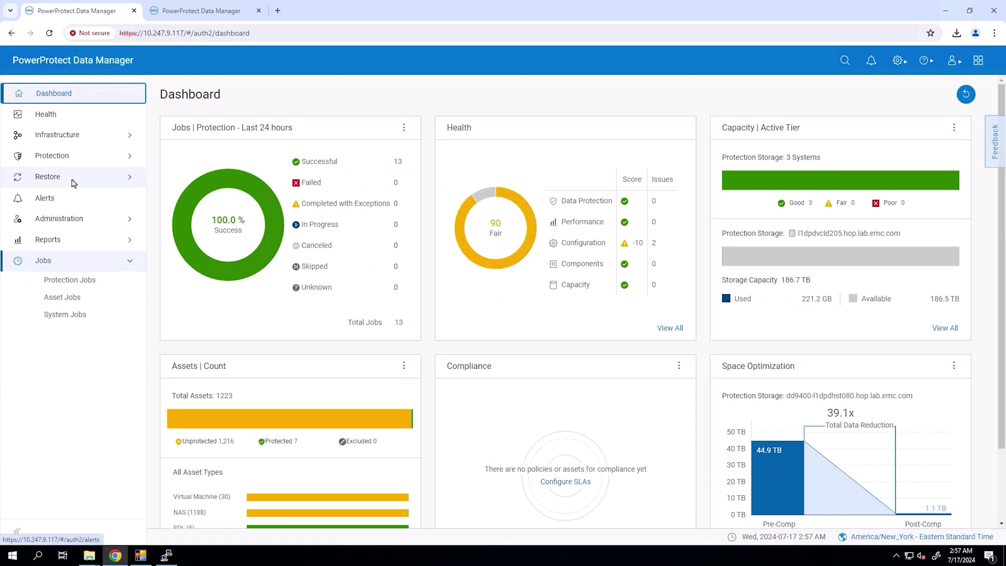
{"action": "key", "text": "ctrl+t"}
{"action": "type", "text": "10"}
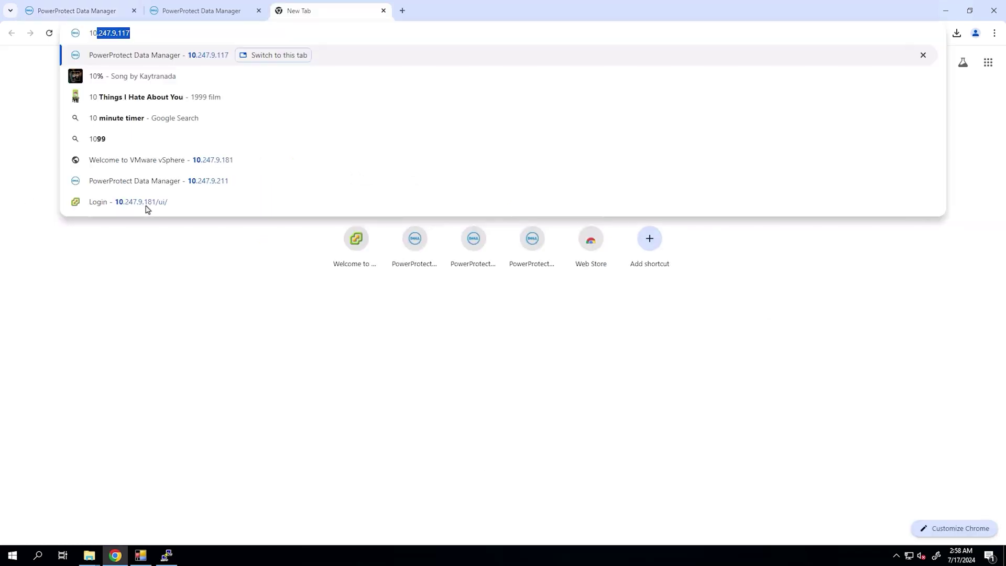
- Sign in to the vSphere Client with the saved username and password
{"action": "left_click", "coordinate": [147, 208]}
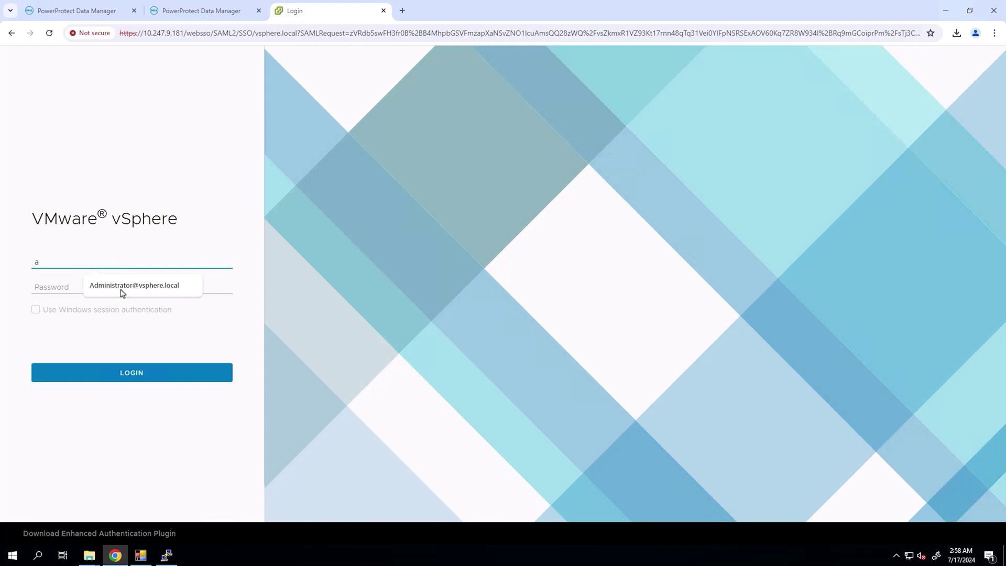
{"action": "left_click", "coordinate": [124, 287]}
{"action": "type", "text": "*"}
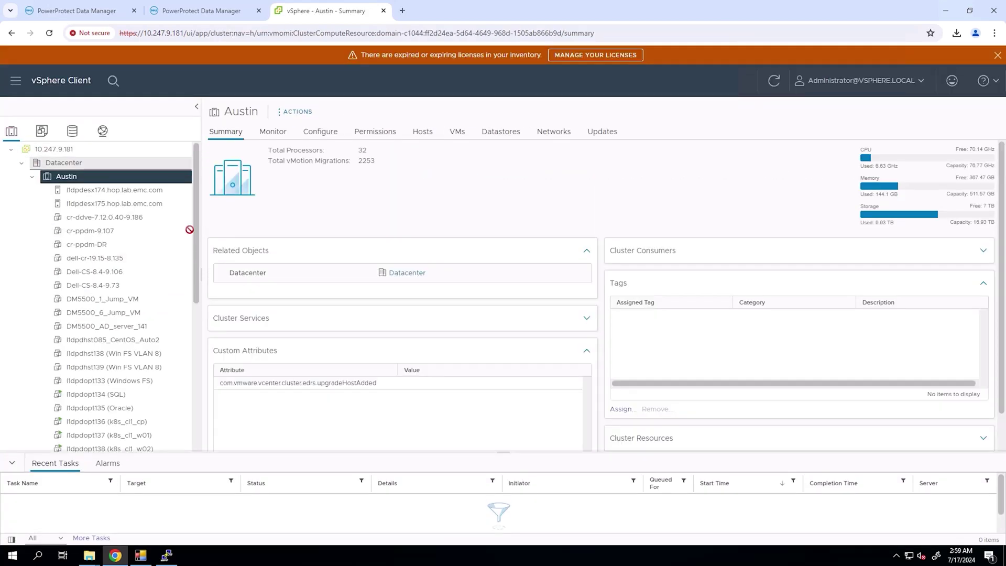
{"action": "left_click_drag", "start_coordinate": [190, 231], "coordinate": [194, 400]}
- Start powering off powerprotect-19.17.0.5 by mistake, then cancel the confirmation
{"action": "right_click", "coordinate": [145, 376]}
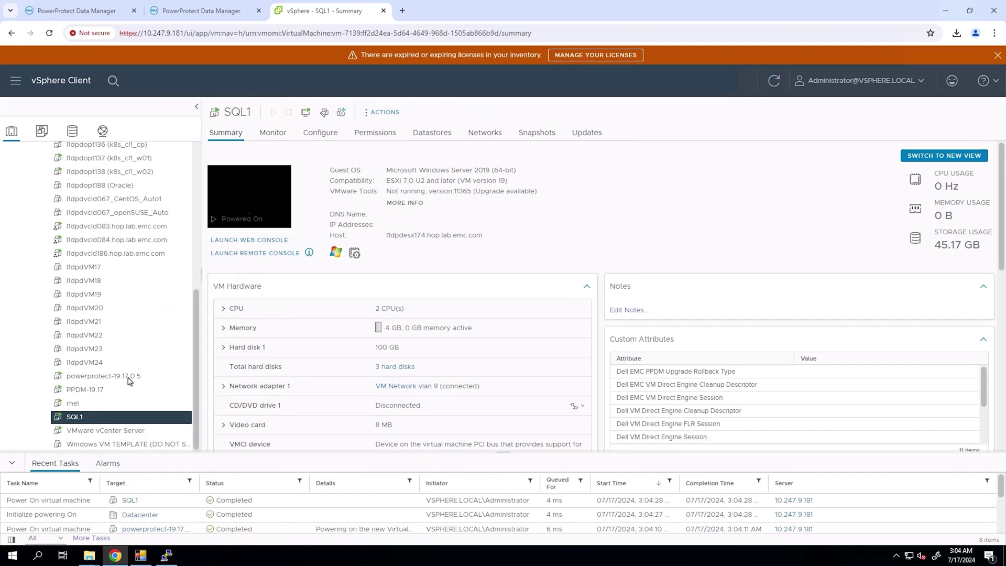
{"action": "right_click", "coordinate": [130, 377]}
{"action": "mouse_move", "coordinate": [163, 125]}
{"action": "left_click", "coordinate": [315, 151]}
{"action": "left_click", "coordinate": [621, 327]}
- Power off the SQL1 virtual machine, confirming with Yes
{"action": "right_click", "coordinate": [84, 417]}
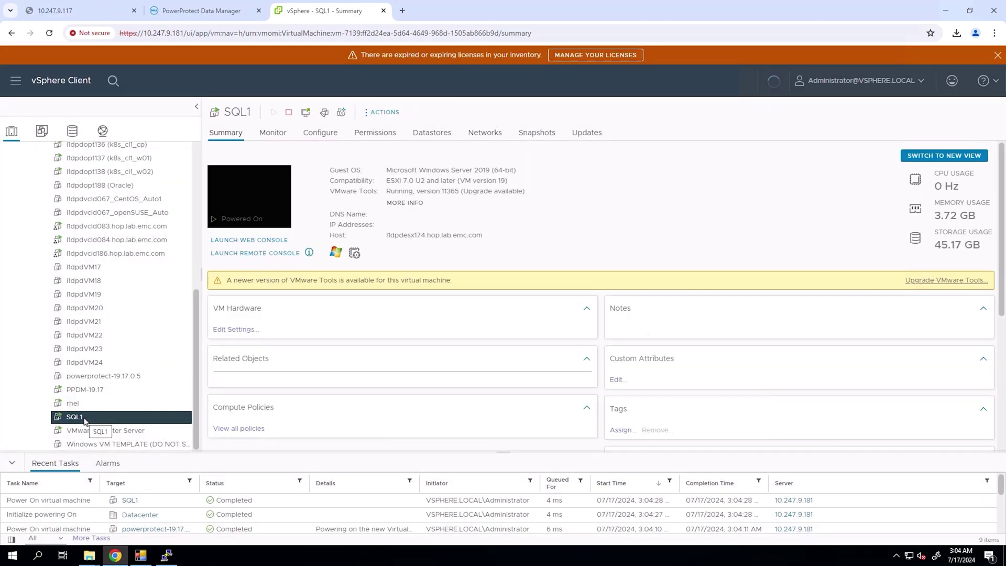
{"action": "mouse_move", "coordinate": [158, 124]}
{"action": "left_click", "coordinate": [258, 152]}
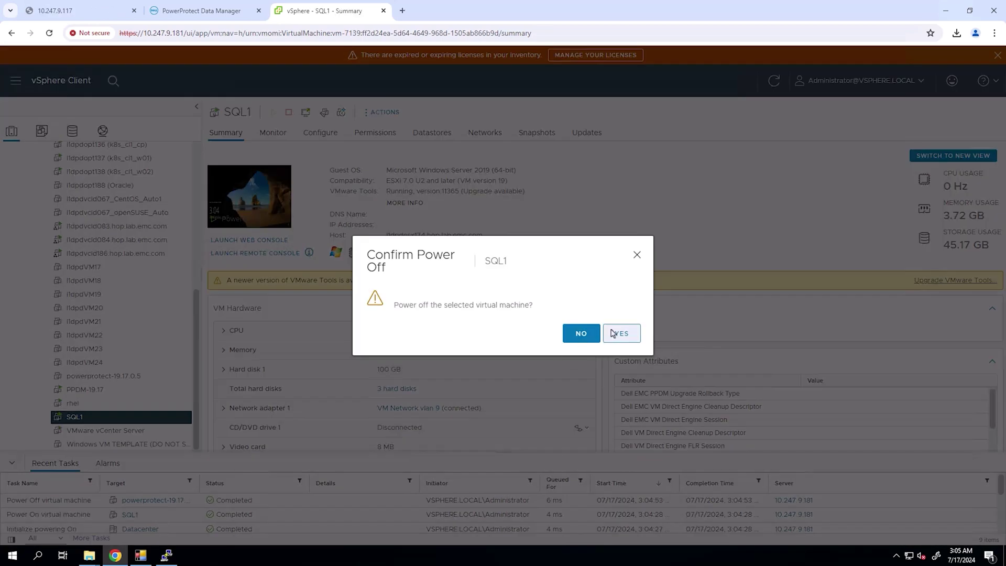
{"action": "left_click", "coordinate": [619, 332]}
{"action": "right_click", "coordinate": [12, 554]}
{"action": "left_click", "coordinate": [110, 269]}
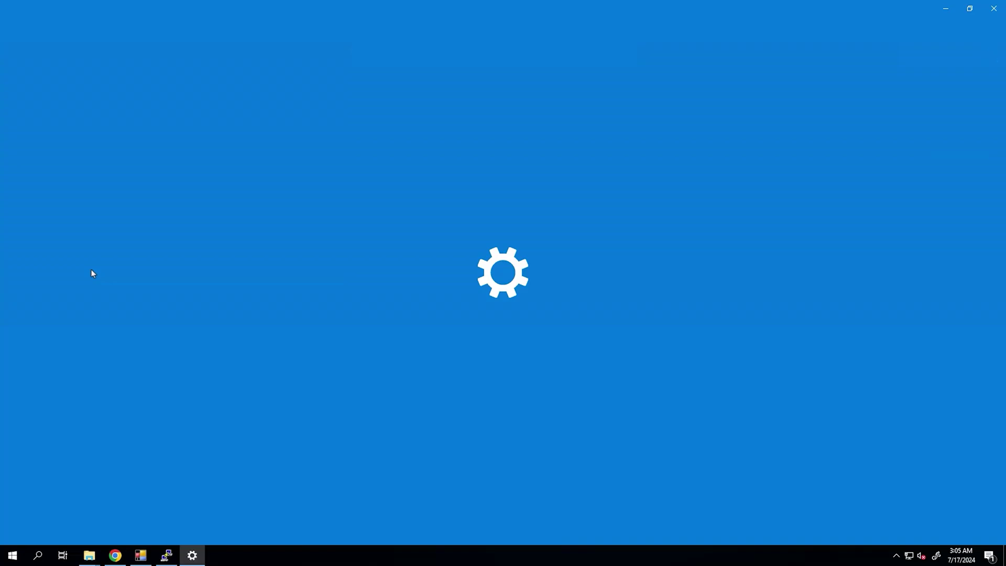
- Modify Microsoft Application Agent to enable PowerProtect Data Manager registration, deploying the SQL CLR component
{"action": "left_click", "coordinate": [287, 377]}
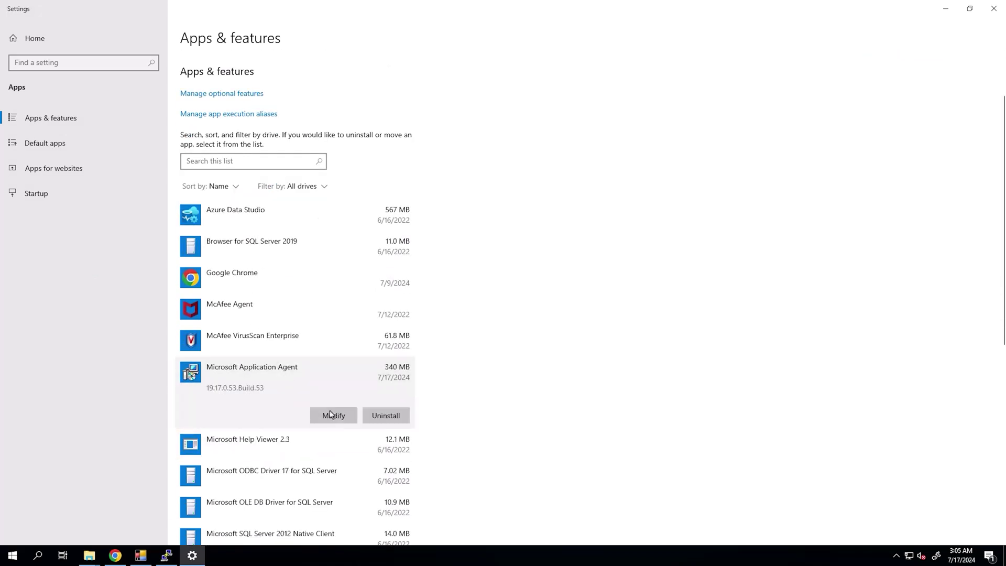
{"action": "left_click", "coordinate": [334, 415]}
{"action": "left_click", "coordinate": [348, 308]}
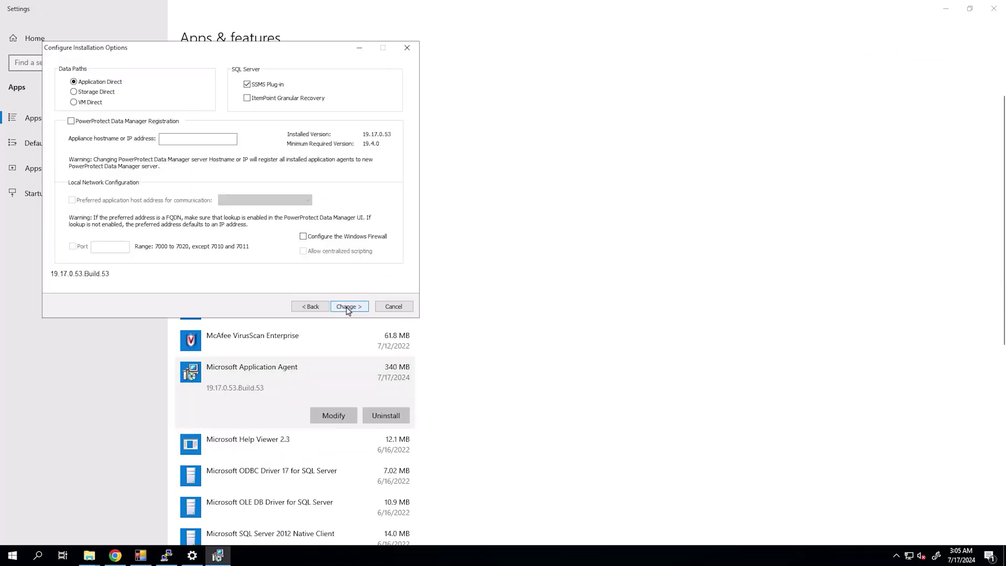
{"action": "left_click", "coordinate": [71, 121]}
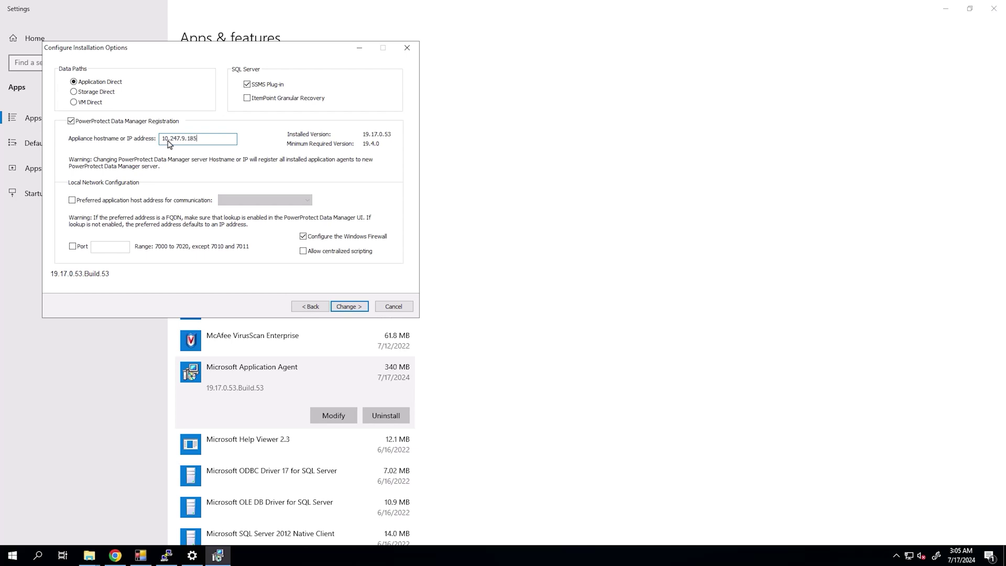
{"action": "left_click", "coordinate": [347, 307]}
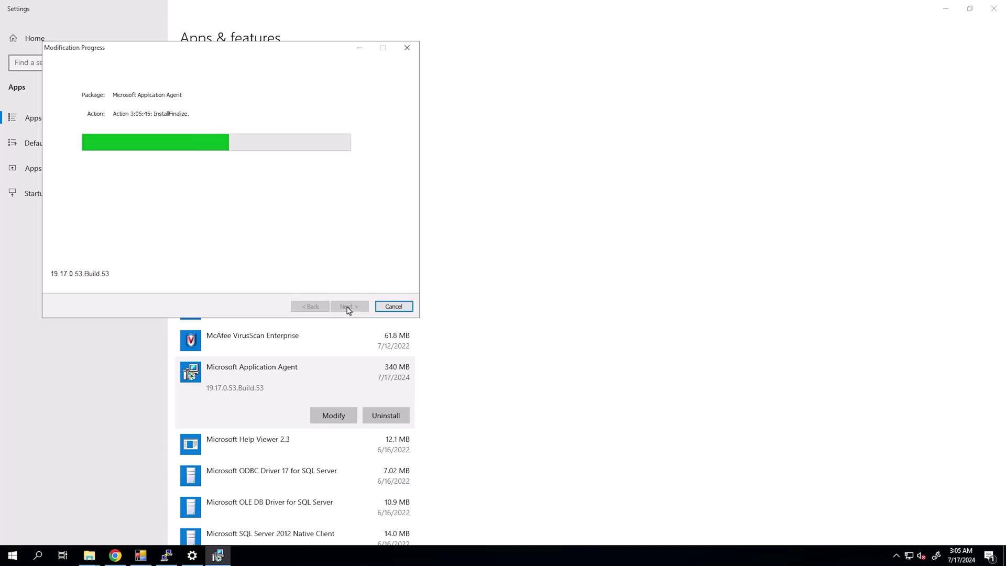
{"action": "left_click", "coordinate": [583, 409]}
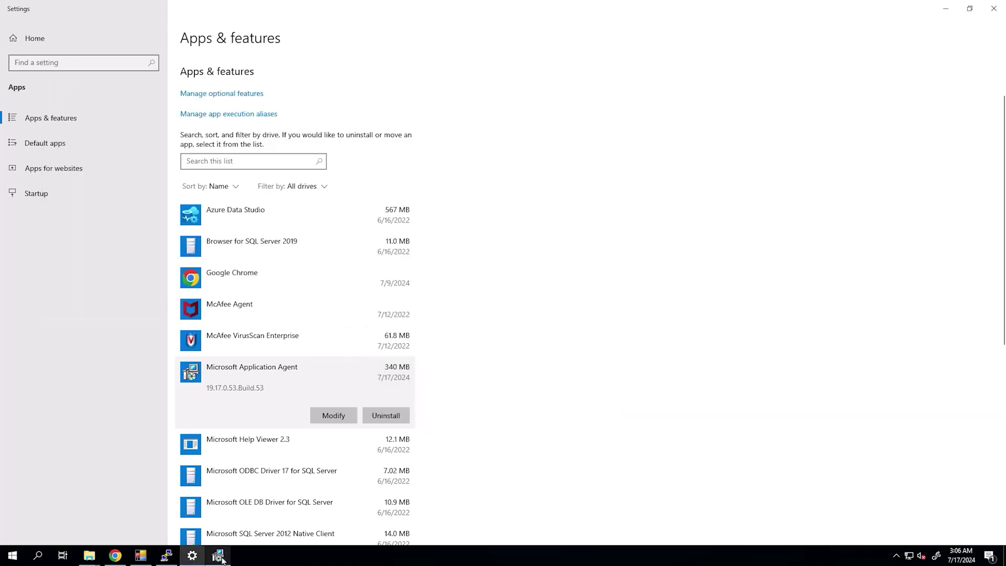
{"action": "left_click", "coordinate": [349, 306]}
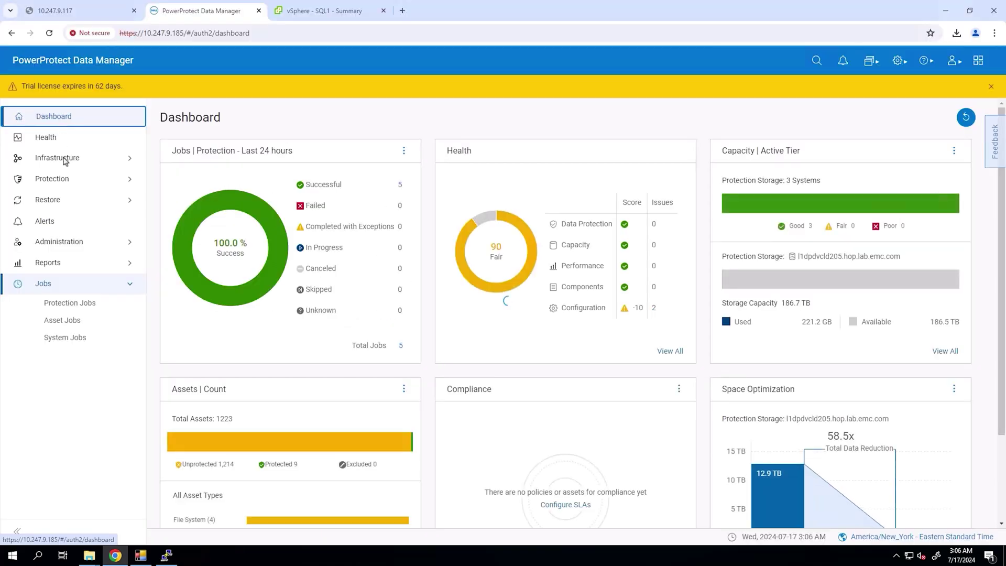
{"action": "left_click", "coordinate": [65, 161]}
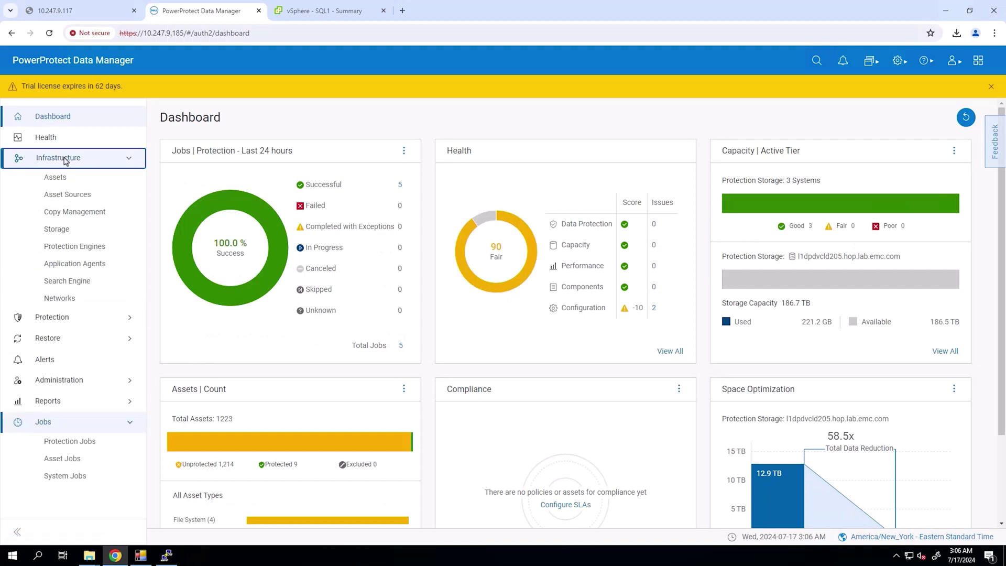
- Approve the awaiting Windows SQL application agent, then switch to remote system l1dpdvcld117
{"action": "left_click", "coordinate": [89, 267]}
{"action": "double_click", "coordinate": [367, 299]}
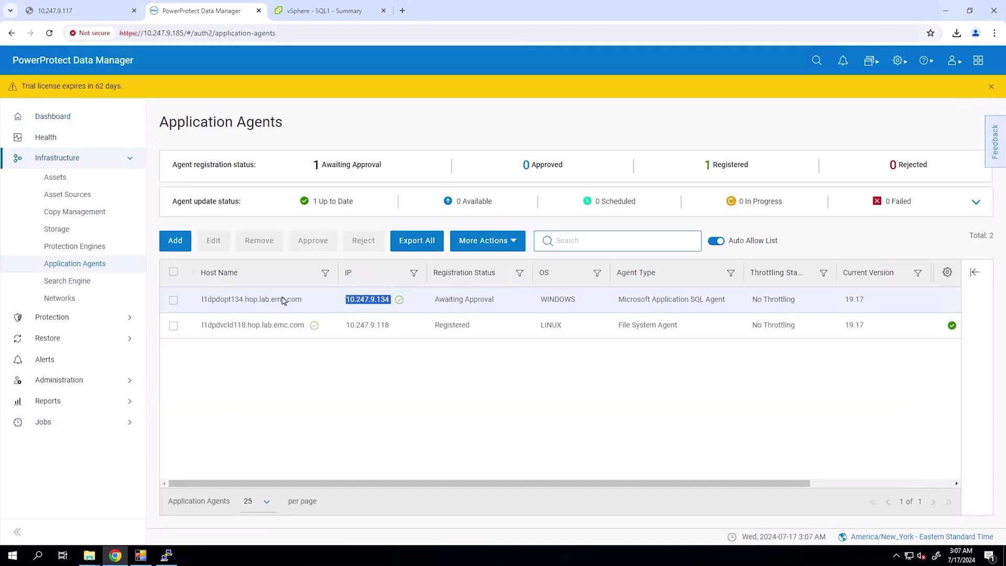
{"action": "left_click", "coordinate": [171, 303]}
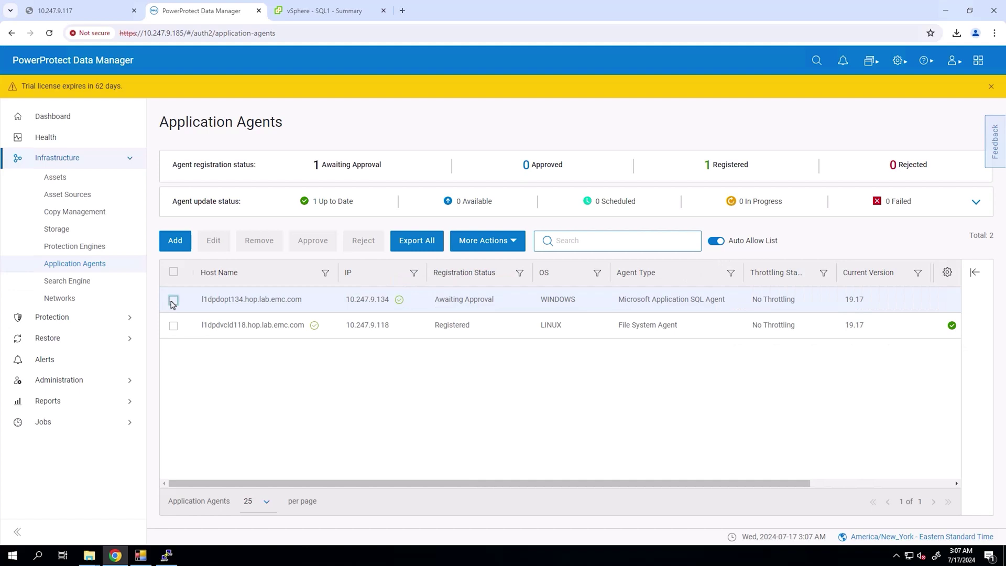
{"action": "left_click", "coordinate": [172, 301]}
{"action": "left_click", "coordinate": [311, 242]}
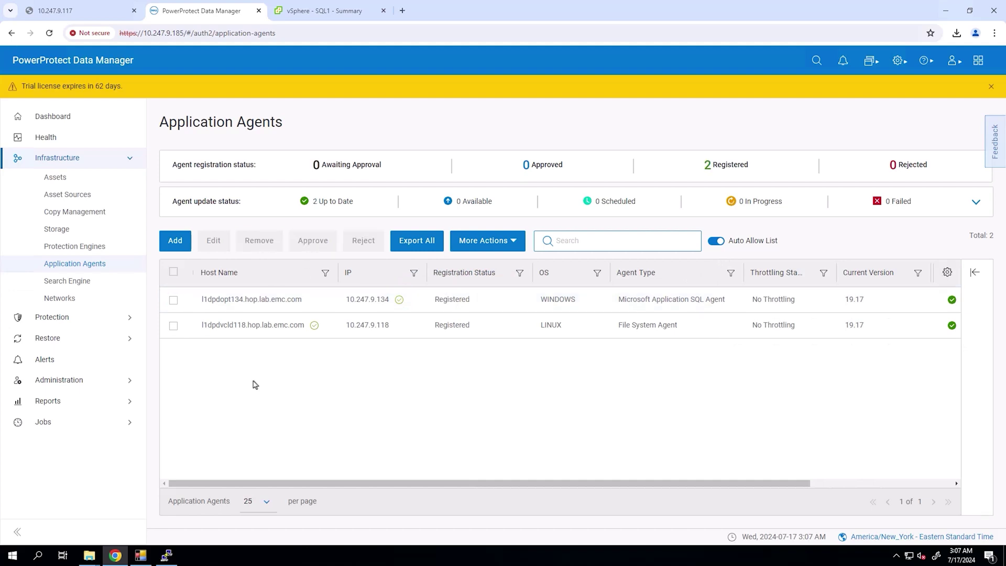
{"action": "left_click", "coordinate": [872, 63]}
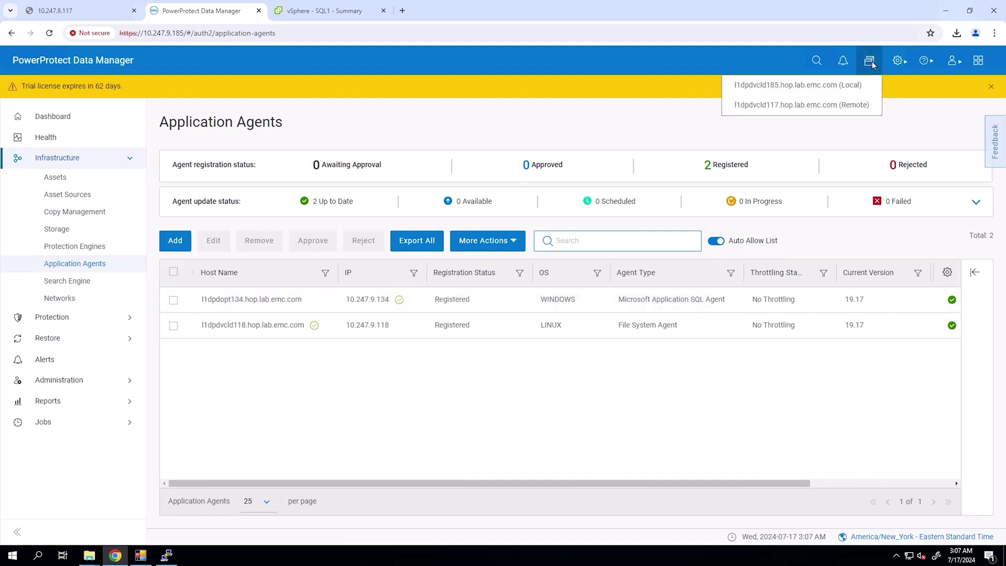
{"action": "left_click", "coordinate": [794, 106]}
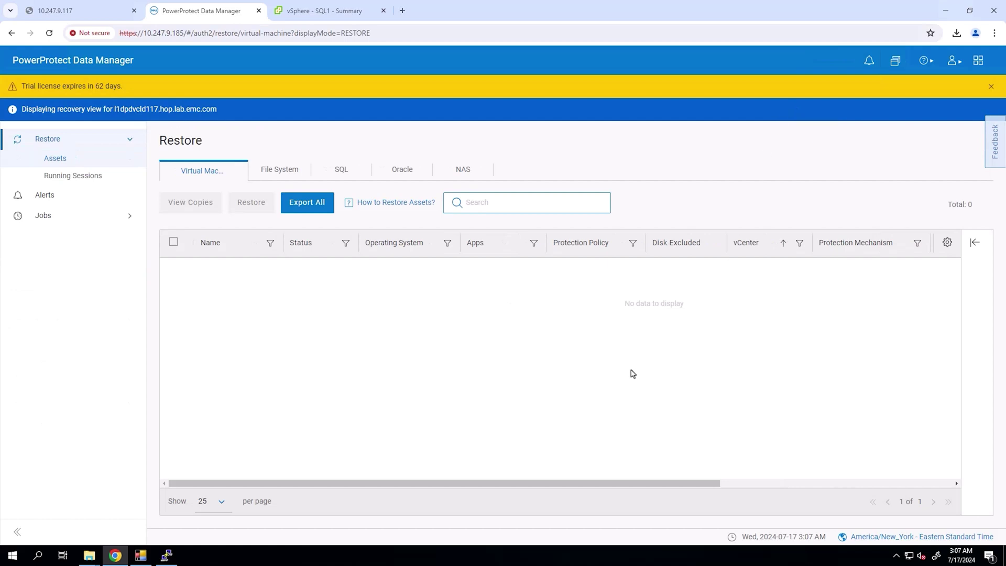
- Select SQLDB1 in the SQL assets, review its backup copies, and start its restore
{"action": "left_click", "coordinate": [349, 173]}
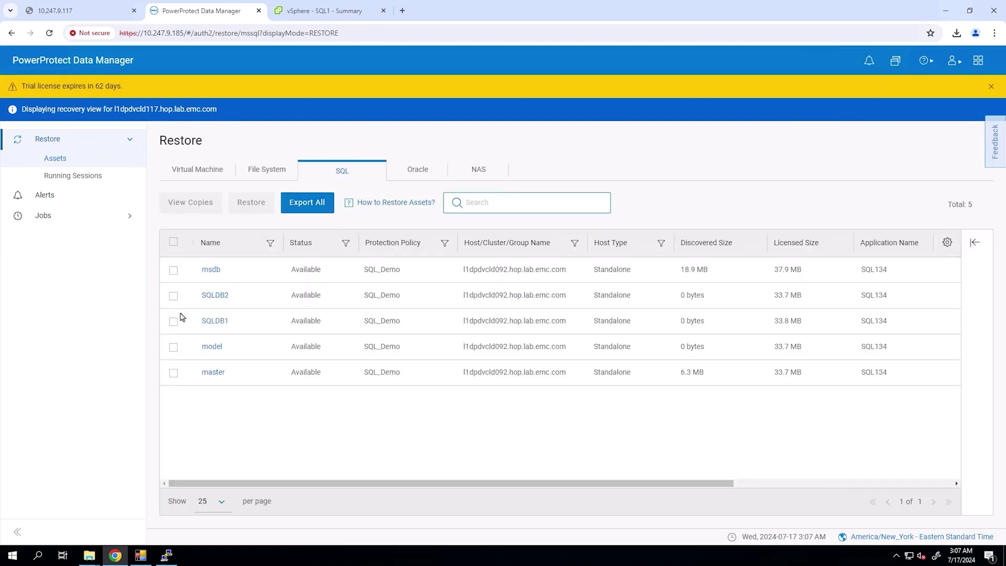
{"action": "left_click", "coordinate": [173, 321]}
{"action": "left_click", "coordinate": [194, 205]}
{"action": "left_click", "coordinate": [173, 313]}
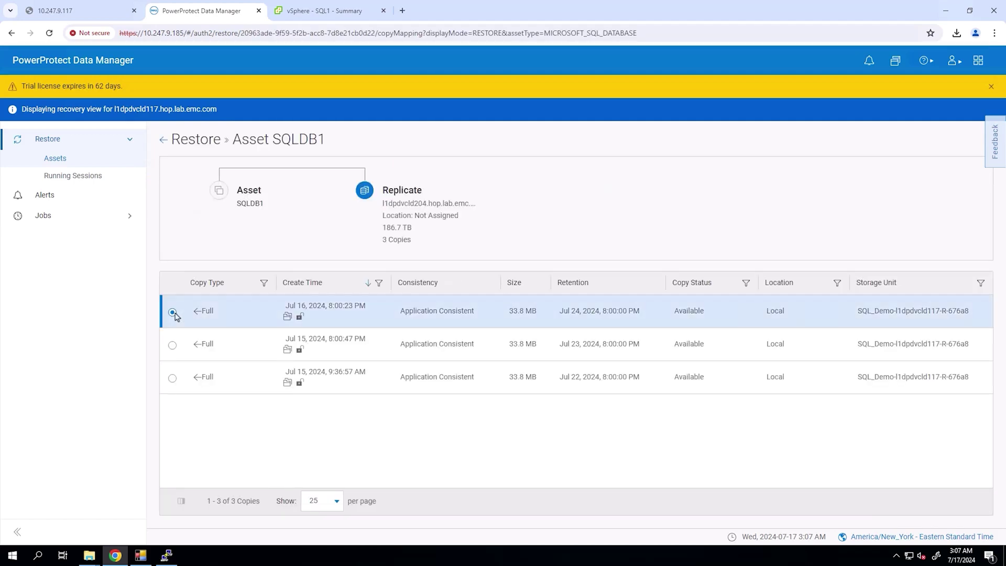
{"action": "left_click", "coordinate": [163, 139]}
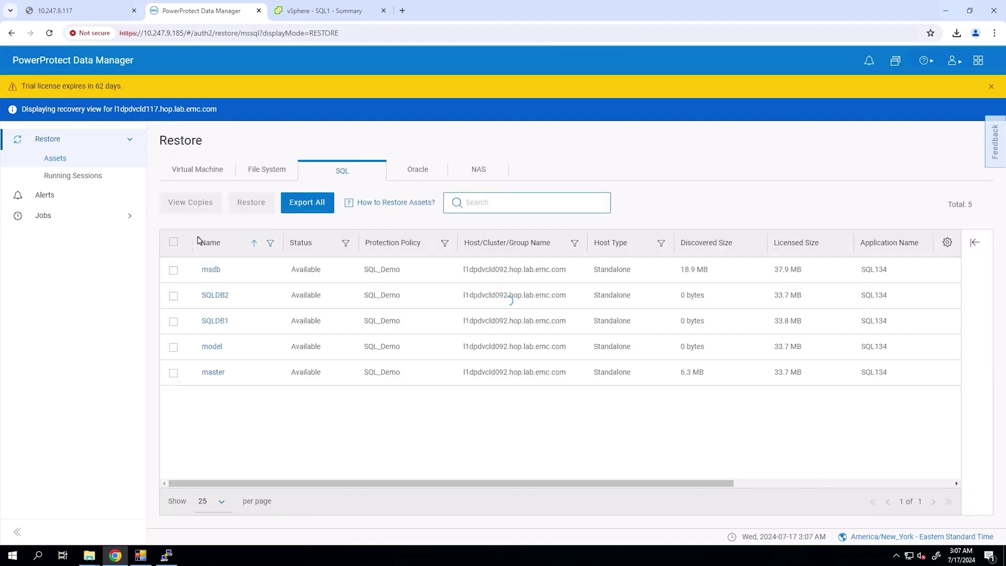
{"action": "left_click", "coordinate": [173, 321]}
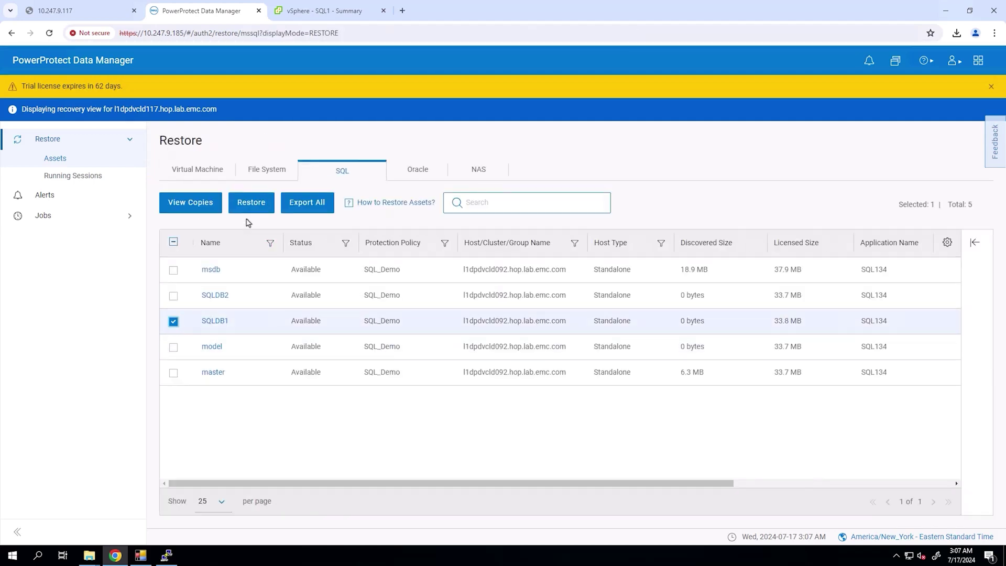
{"action": "left_click", "coordinate": [250, 202]}
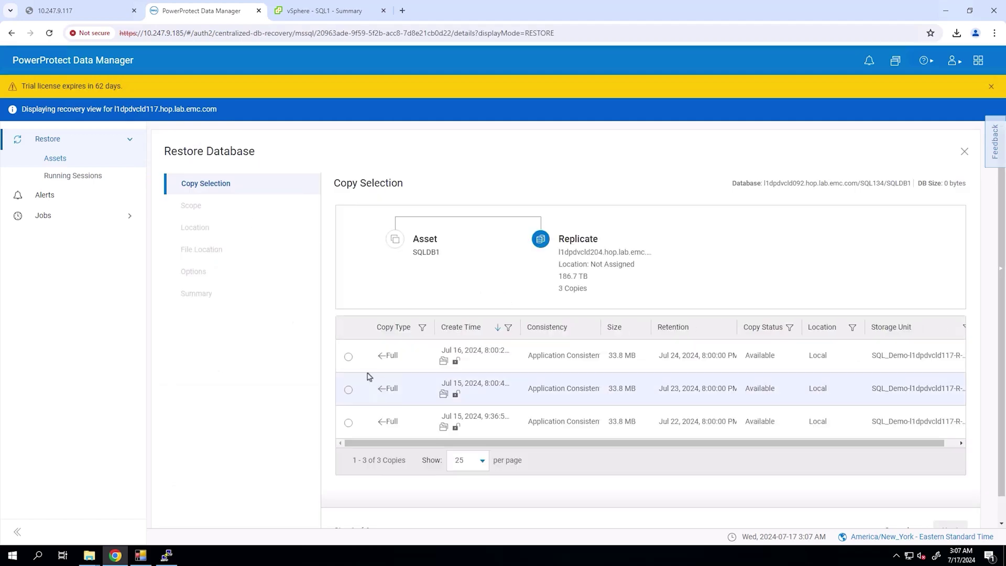
- Choose the Jul 16 SQLDB1 copy and keep the Restore to Microsoft SQL Server Instance scope
{"action": "left_click", "coordinate": [348, 356]}
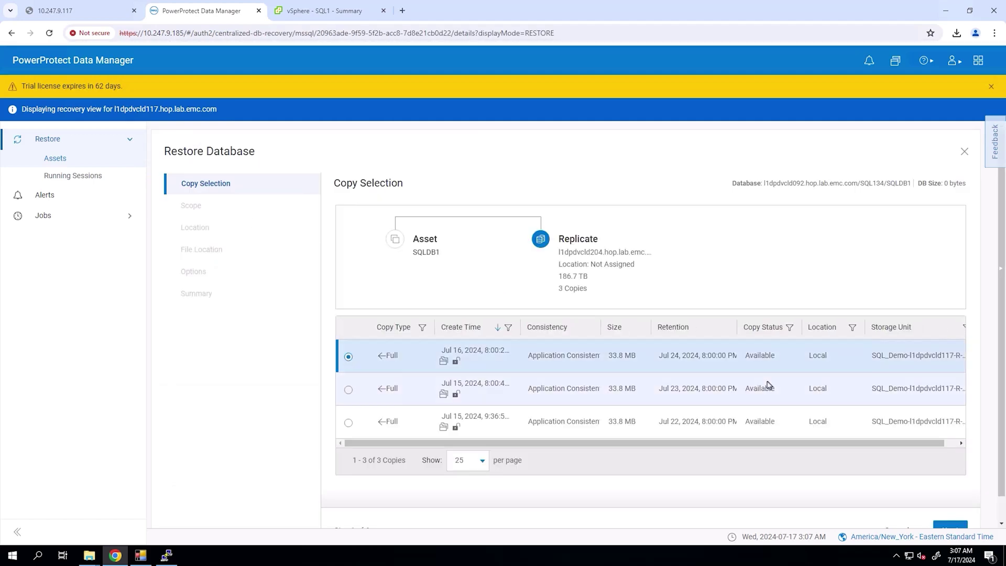
{"action": "scroll", "coordinate": [768, 383], "scroll_direction": "down", "scroll_amount": 1}
{"action": "left_click", "coordinate": [950, 505]}
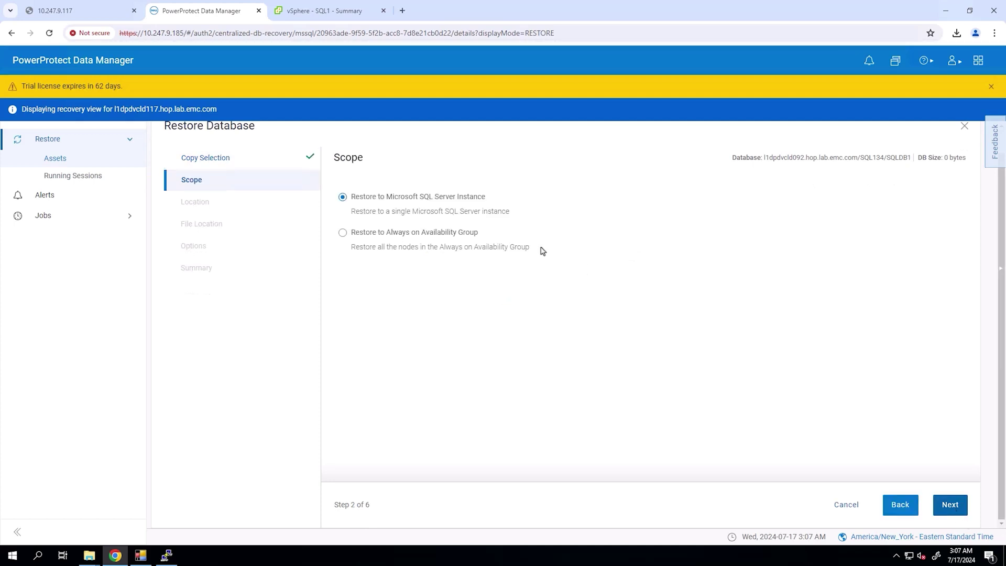
{"action": "left_click_drag", "start_coordinate": [486, 198], "coordinate": [380, 198]}
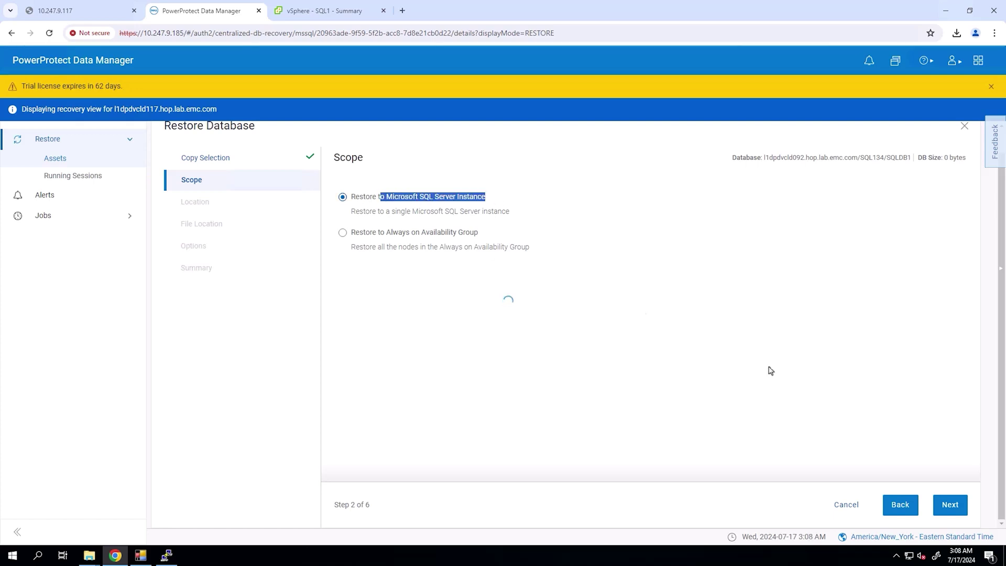
{"action": "left_click", "coordinate": [951, 505]}
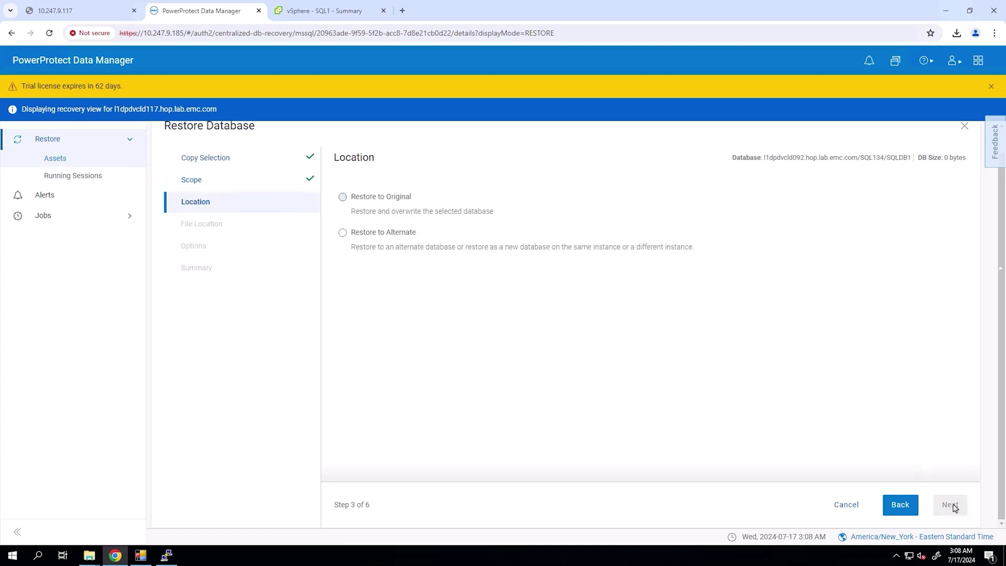
- Restore as a new named database on instance SQL134 of host l1dpdopt134
{"action": "left_click", "coordinate": [343, 233]}
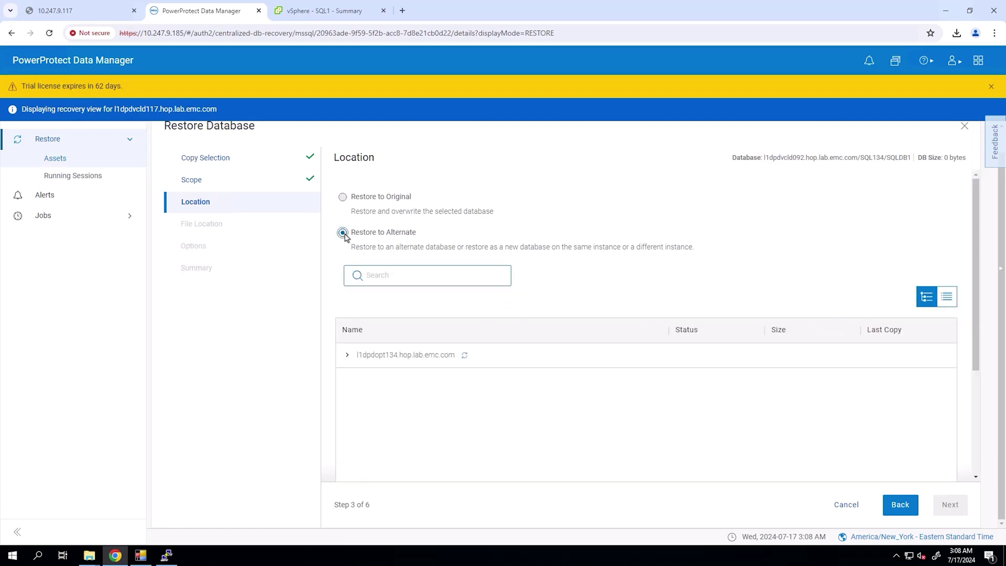
{"action": "left_click", "coordinate": [346, 356]}
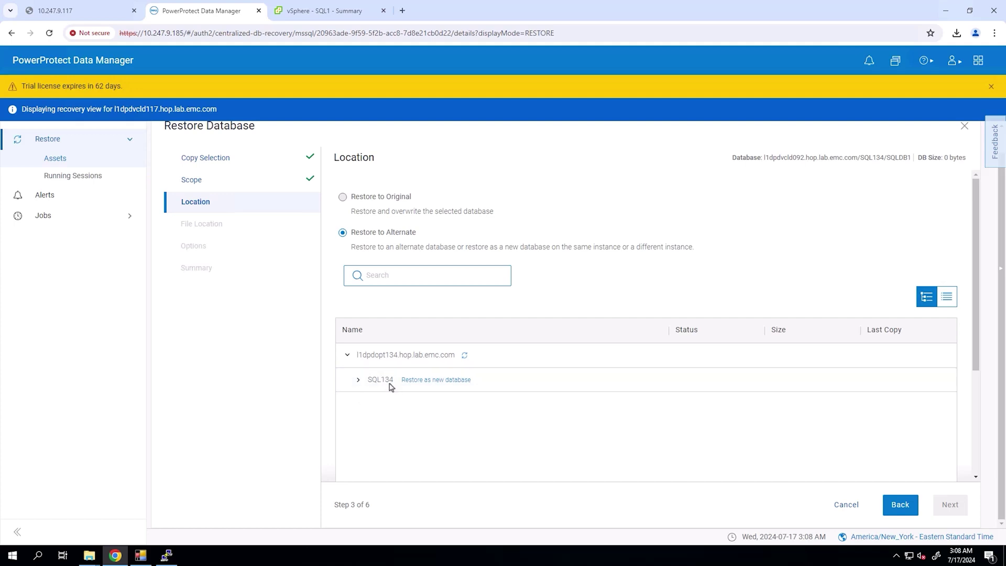
{"action": "left_click", "coordinate": [423, 380]}
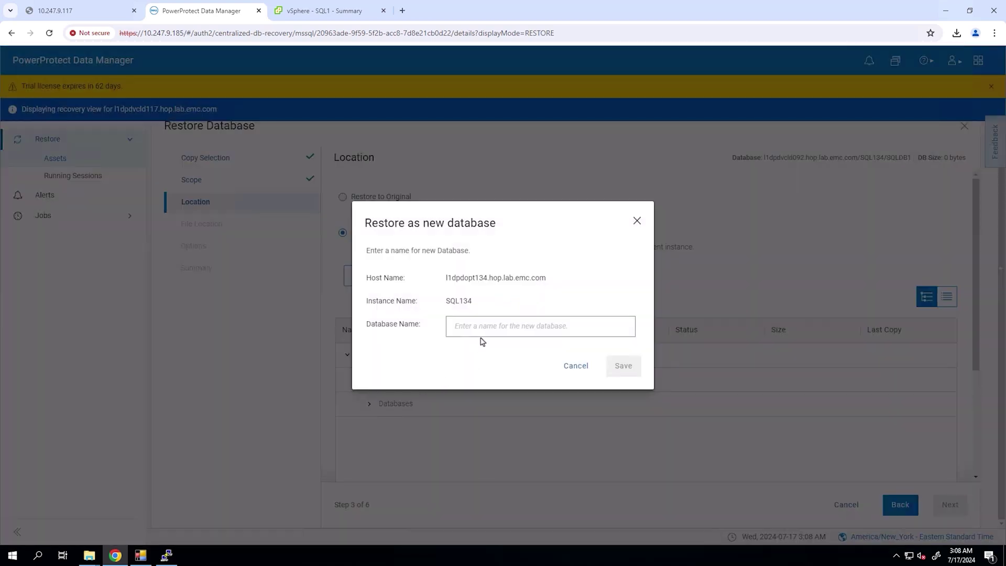
{"action": "left_click", "coordinate": [482, 332]}
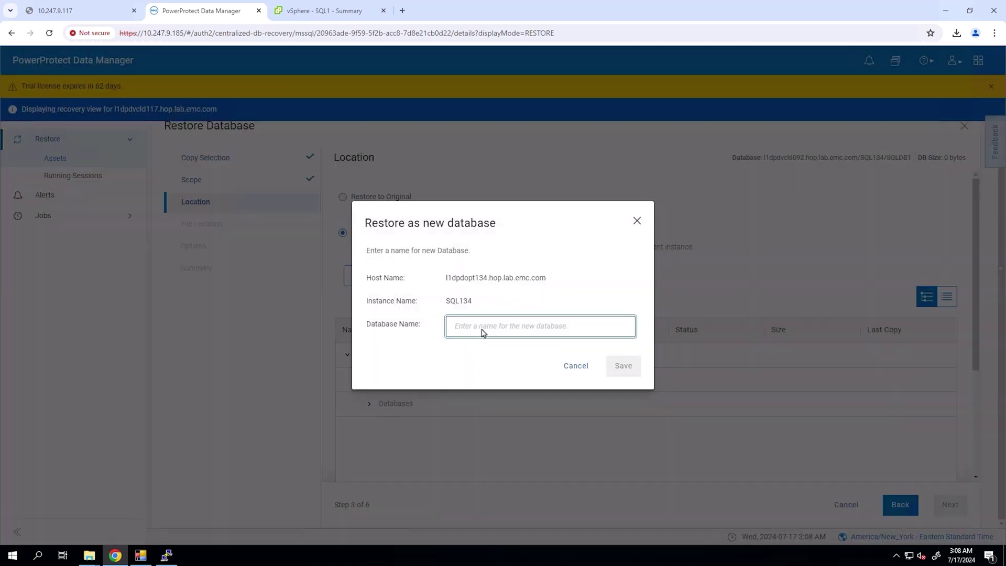
{"action": "type", "text": "SQL"}
{"action": "type", "text": "RestoreDB"}
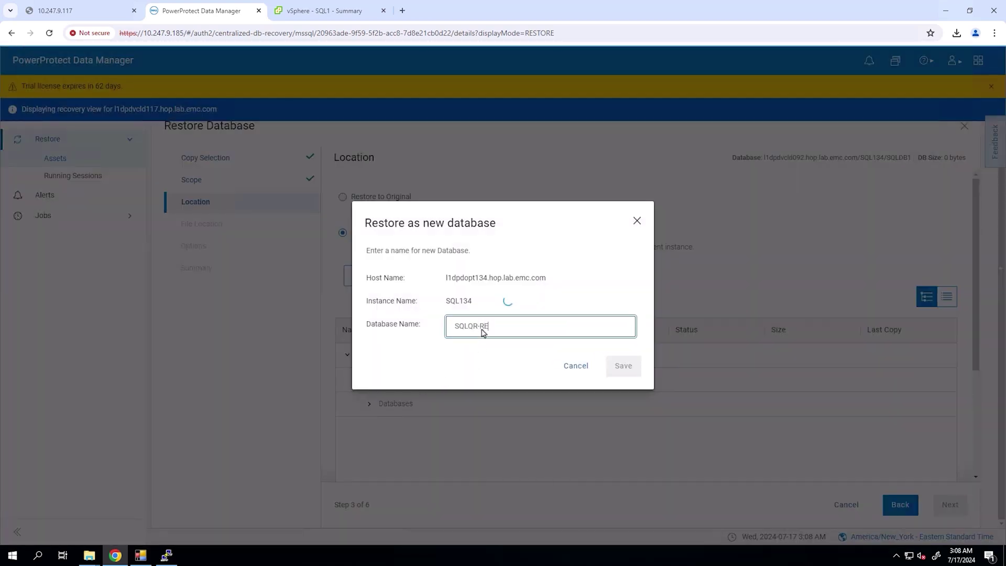
{"action": "left_click", "coordinate": [623, 365]}
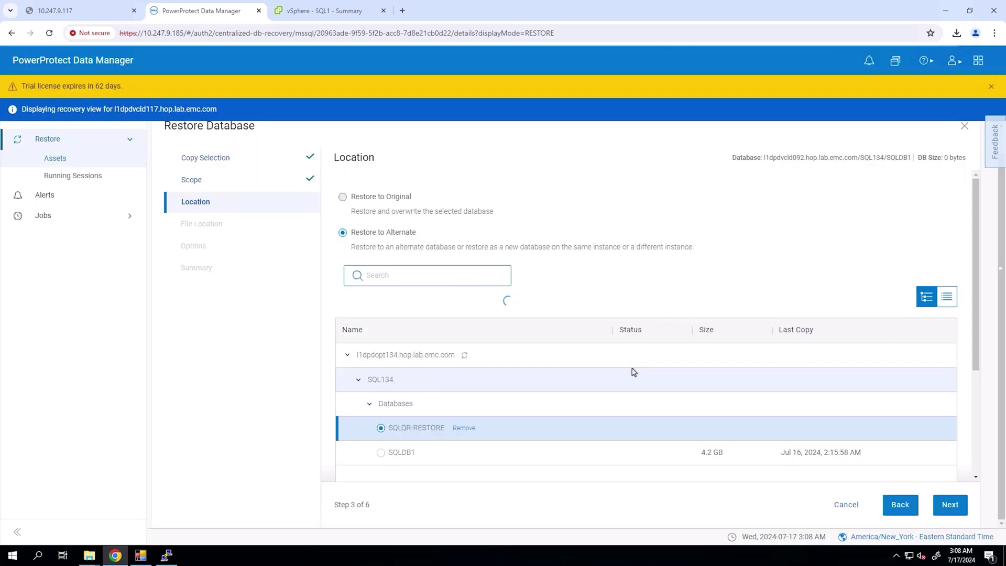
{"action": "scroll", "coordinate": [644, 419], "scroll_direction": "down", "scroll_amount": 2}
{"action": "left_click", "coordinate": [949, 504]}
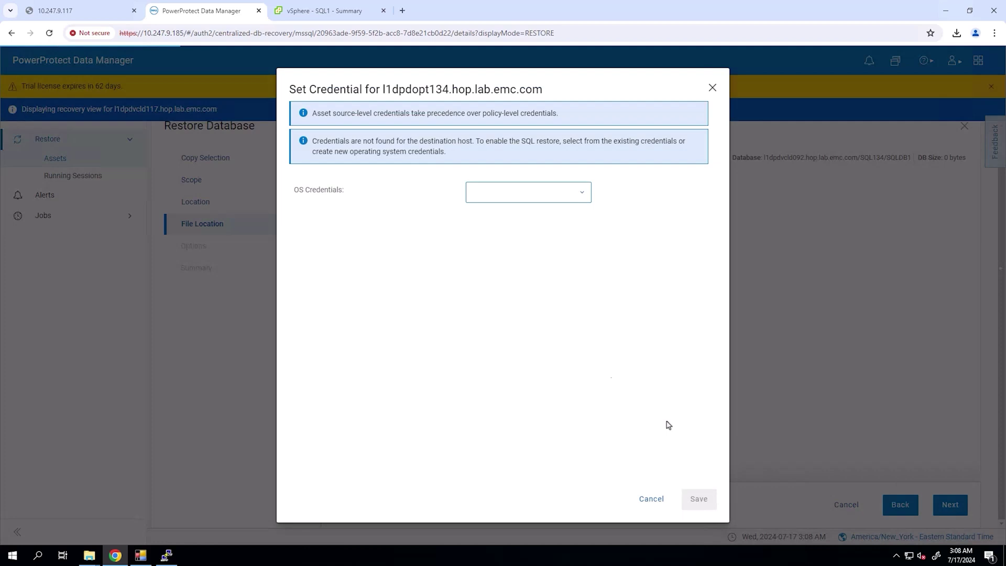
- Assign WindowsCreds to the destination host, accept default location and options, and launch the restore
{"action": "left_click", "coordinate": [565, 198]}
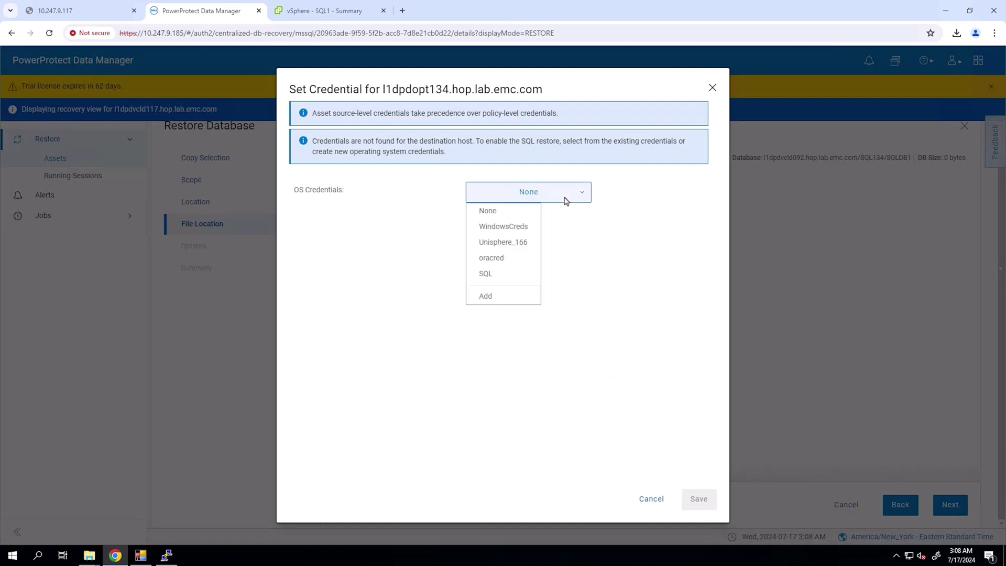
{"action": "left_click", "coordinate": [517, 226]}
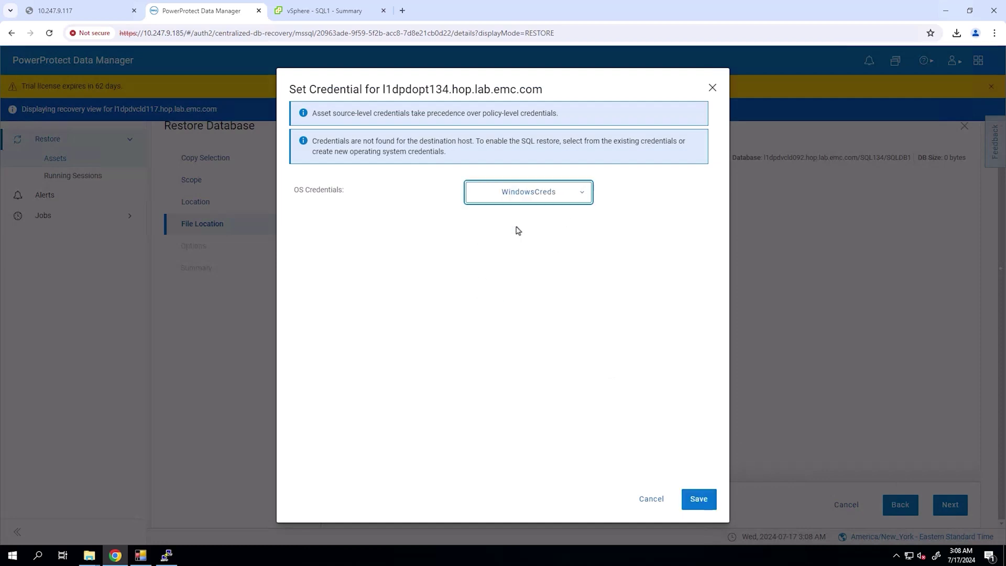
{"action": "left_click", "coordinate": [697, 500]}
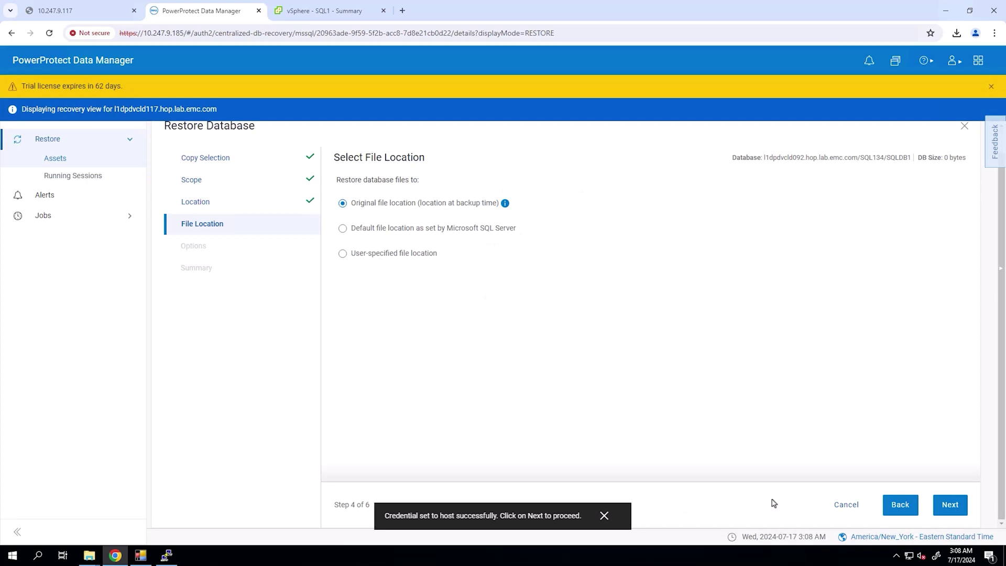
{"action": "left_click", "coordinate": [952, 508]}
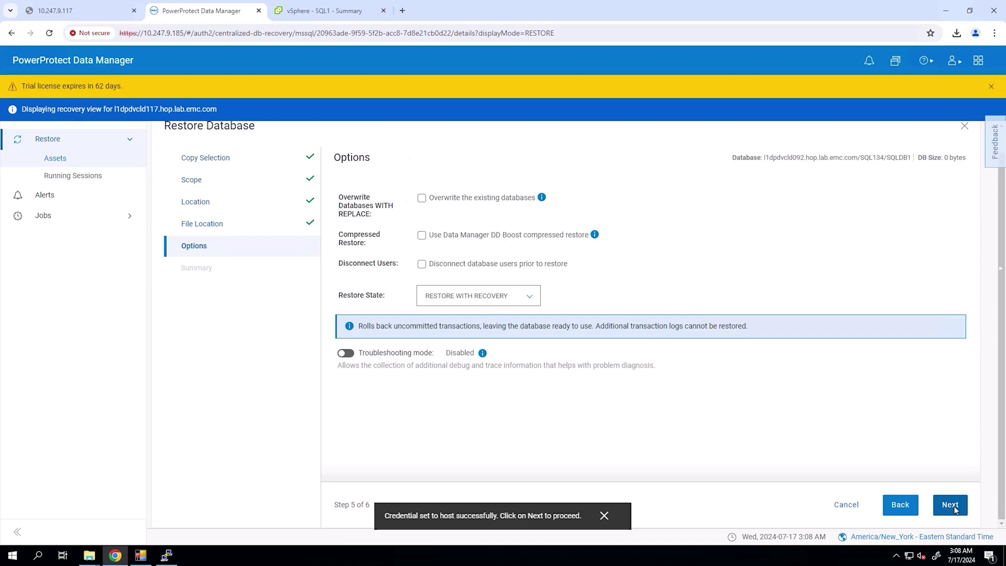
{"action": "left_click", "coordinate": [952, 507]}
{"action": "left_click", "coordinate": [945, 505]}
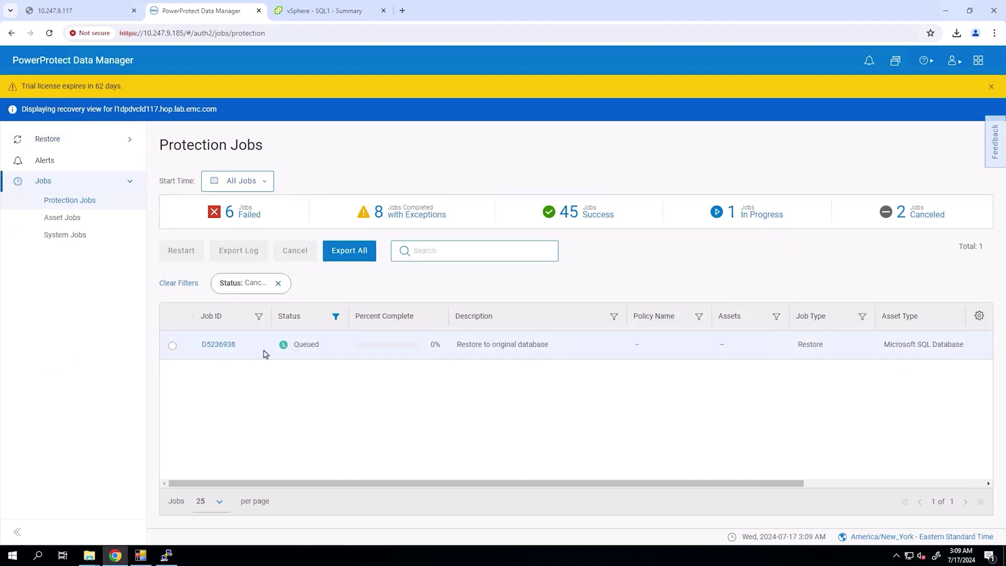
- Check the SQLDB2 restore task's step log and details summary showing success
{"action": "left_click", "coordinate": [228, 345]}
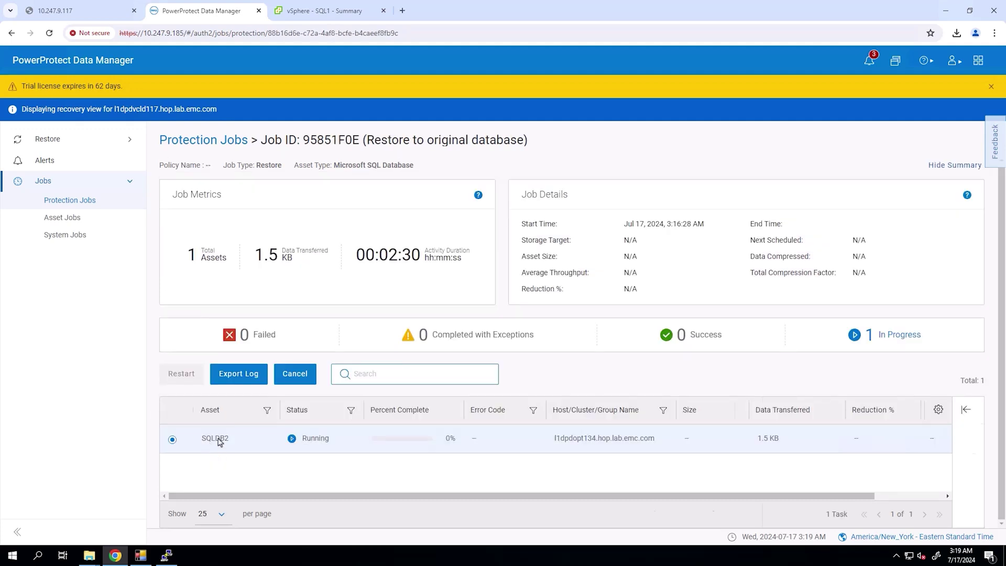
{"action": "left_click", "coordinate": [219, 442]}
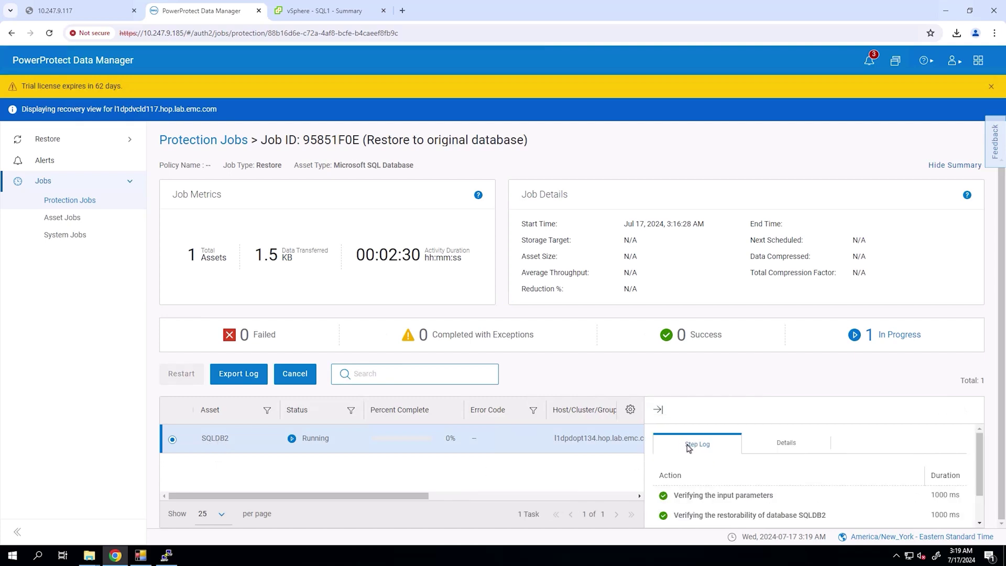
{"action": "scroll", "coordinate": [766, 483], "scroll_direction": "down", "scroll_amount": 1}
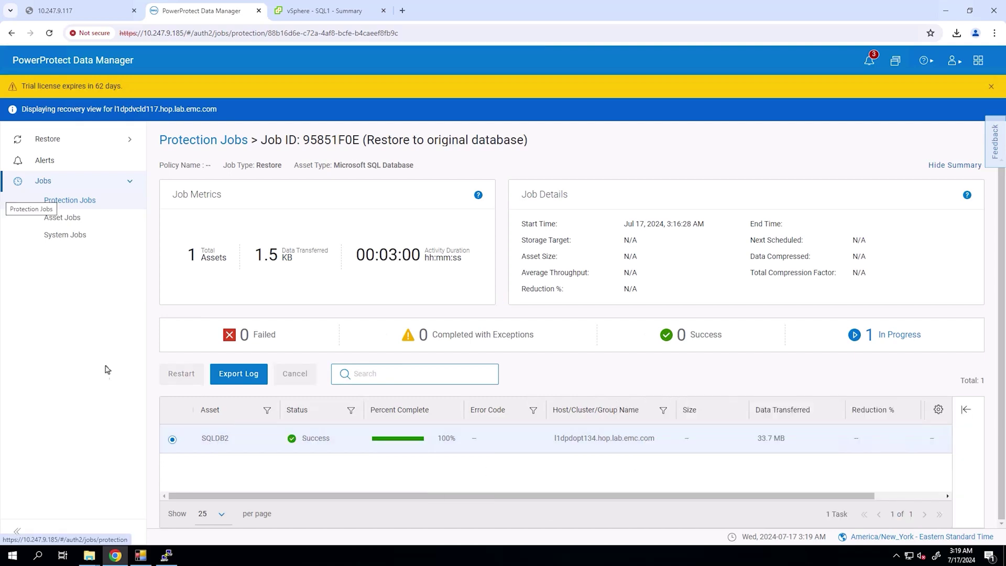
{"action": "left_click", "coordinate": [231, 442]}
{"action": "left_click", "coordinate": [695, 457]}
{"action": "scroll", "coordinate": [702, 482], "scroll_direction": "down", "scroll_amount": 2}
{"action": "triple_click", "coordinate": [708, 509]}
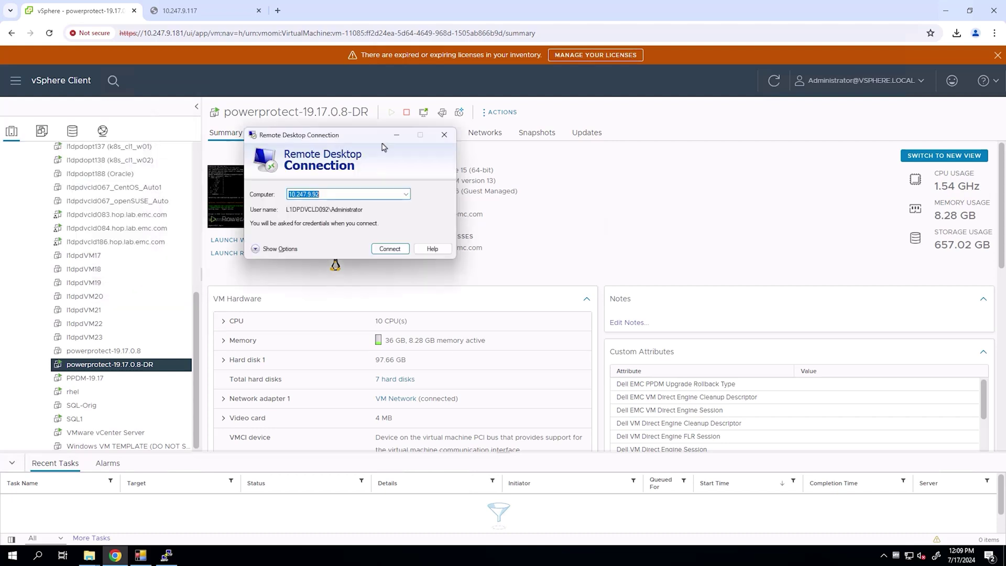
- Connect by Remote Desktop to 10.247.9.92, entering the password and accepting the certificate
{"action": "left_click", "coordinate": [547, 270]}
{"action": "type", "text": "••••••••••••"}
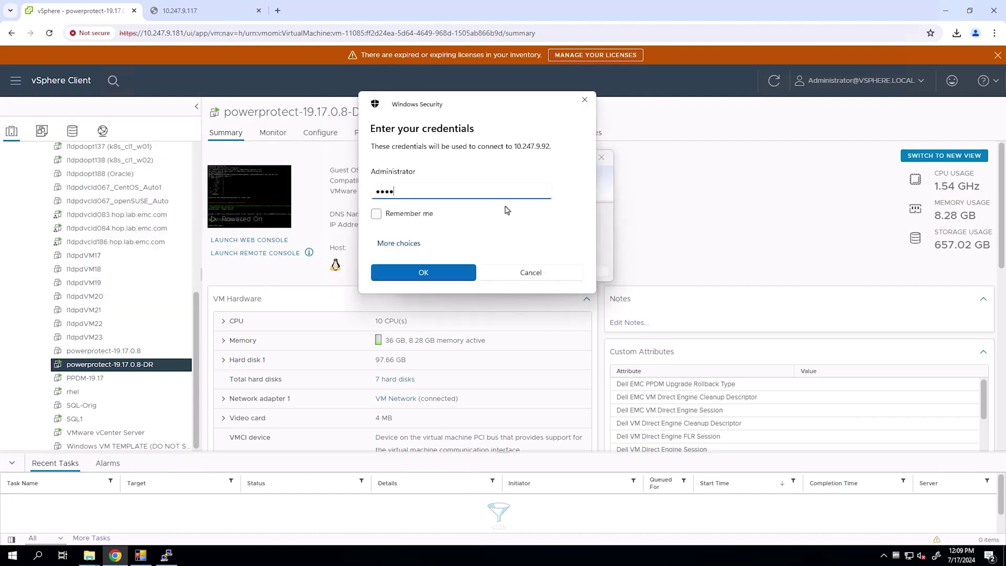
{"action": "key", "text": "Return"}
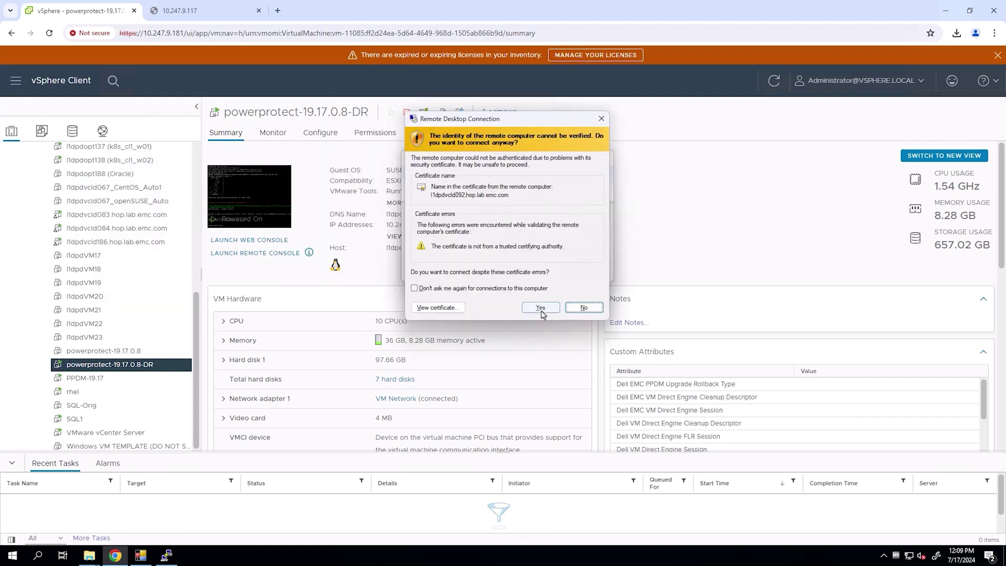
{"action": "left_click", "coordinate": [540, 307]}
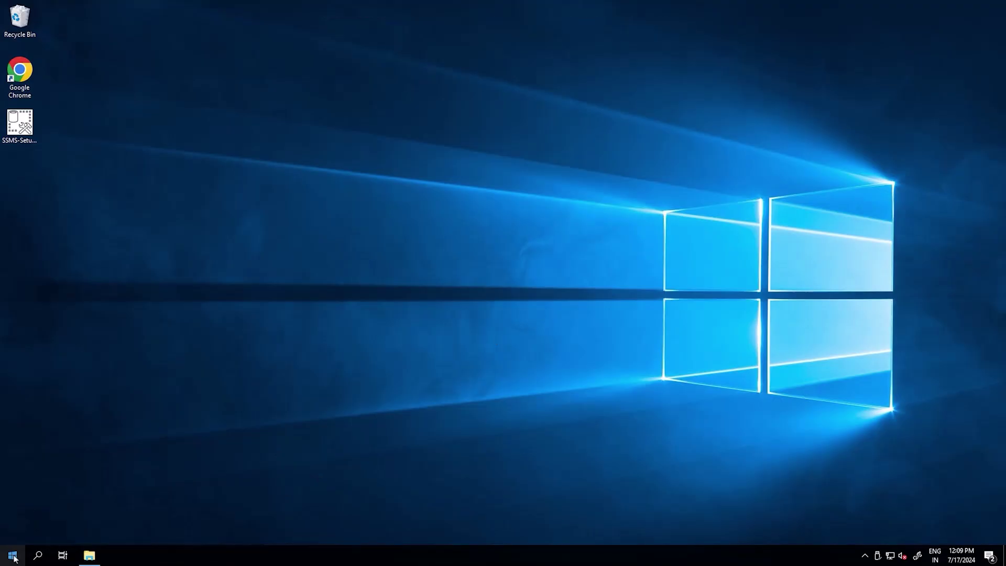
{"action": "right_click", "coordinate": [14, 559]}
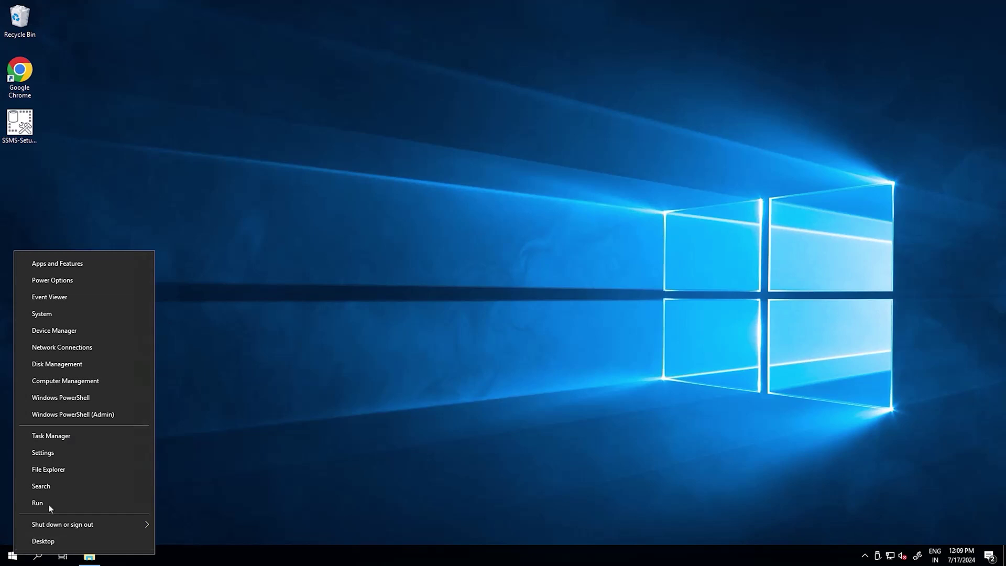
- Open Command Prompt via Run and run ipconfig, showing IPv4 address 10.247.9.92
{"action": "left_click", "coordinate": [47, 503]}
{"action": "type", "text": "cmd"}
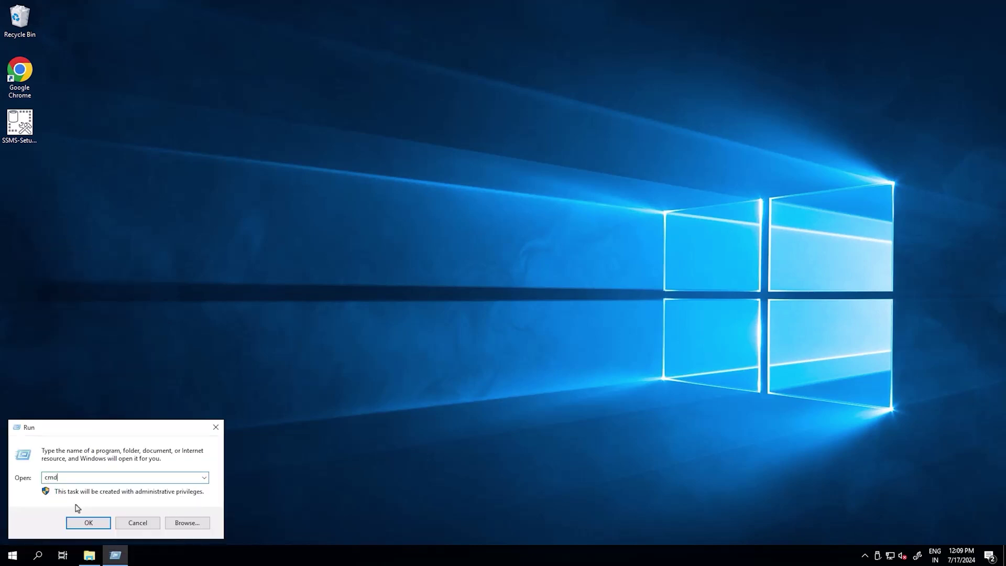
{"action": "key", "text": "Return"}
{"action": "type", "text": "ipconfig"}
{"action": "key", "text": "Return"}
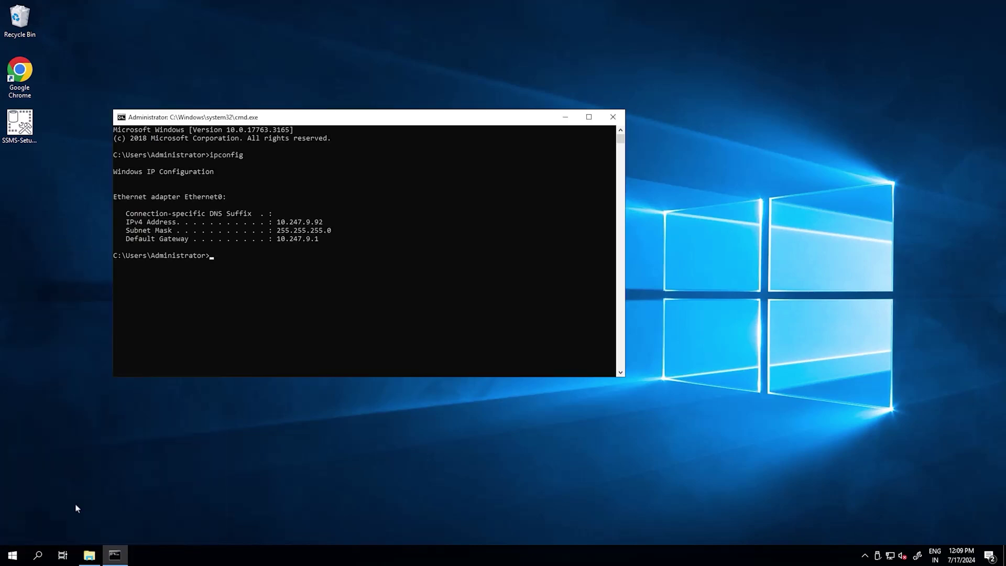
{"action": "left_click_drag", "start_coordinate": [277, 221], "coordinate": [332, 222]}
- Run nslookup on 10.247.9.92, resolving it to l1dpdvcld092.hop.lab.emc.com
{"action": "type", "text": "nslookup"}
{"action": "left_click_drag", "start_coordinate": [277, 222], "coordinate": [326, 223]}
{"action": "key", "text": "ctrl+c"}
{"action": "key", "text": "ctrl+v"}
{"action": "key", "text": "Return"}
{"action": "left_click_drag", "start_coordinate": [151, 289], "coordinate": [268, 289]}
{"action": "left_click", "coordinate": [270, 339]}
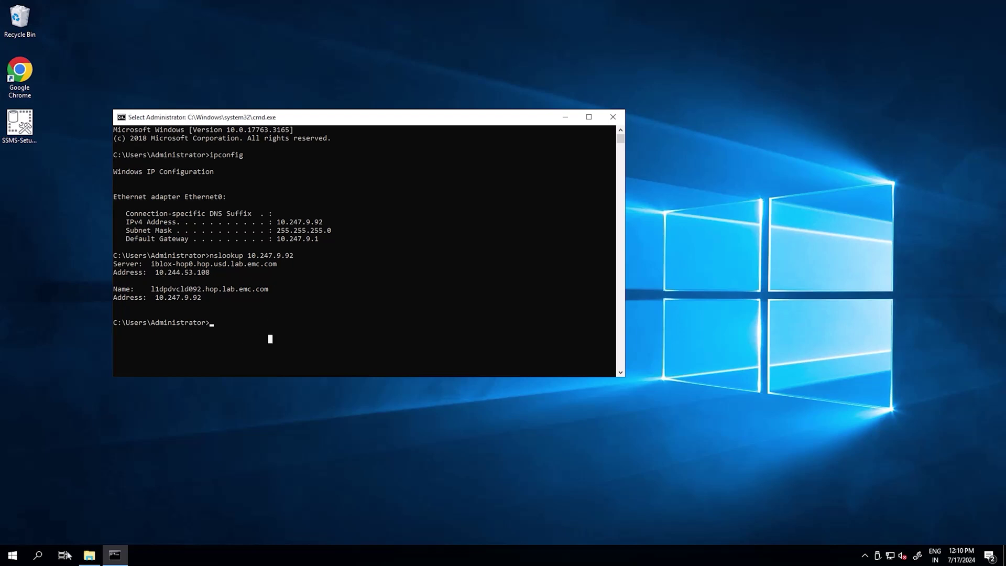
{"action": "left_click", "coordinate": [37, 555]}
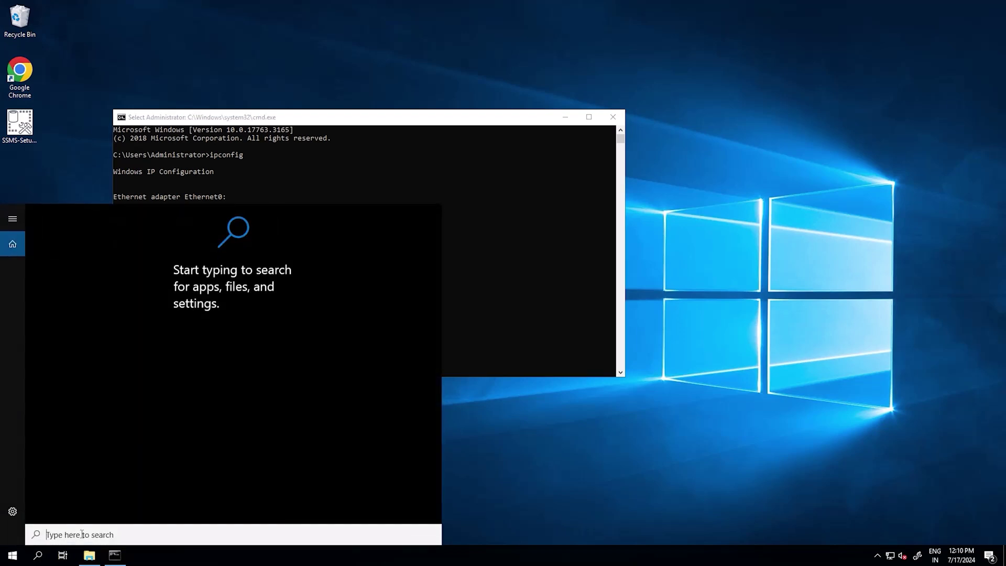
- Launch SSMS 18, then run the emcmsappagent-19.17.0.53 installer from the agent's win_x64 folder
{"action": "type", "text": "manage"}
{"action": "left_click", "coordinate": [166, 269]}
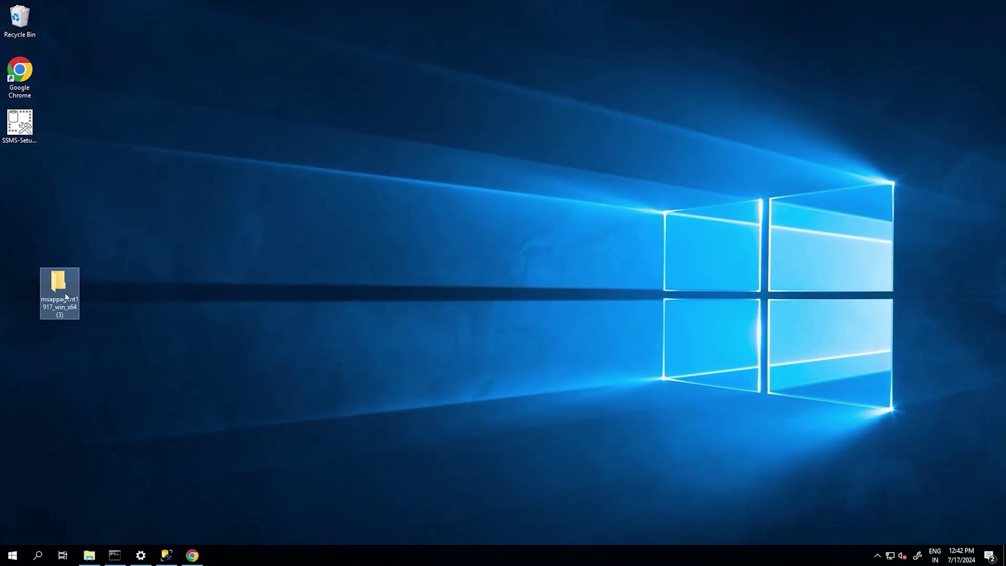
{"action": "double_click", "coordinate": [65, 293]}
{"action": "double_click", "coordinate": [150, 98]}
{"action": "left_click", "coordinate": [150, 97]}
{"action": "double_click", "coordinate": [151, 98]}
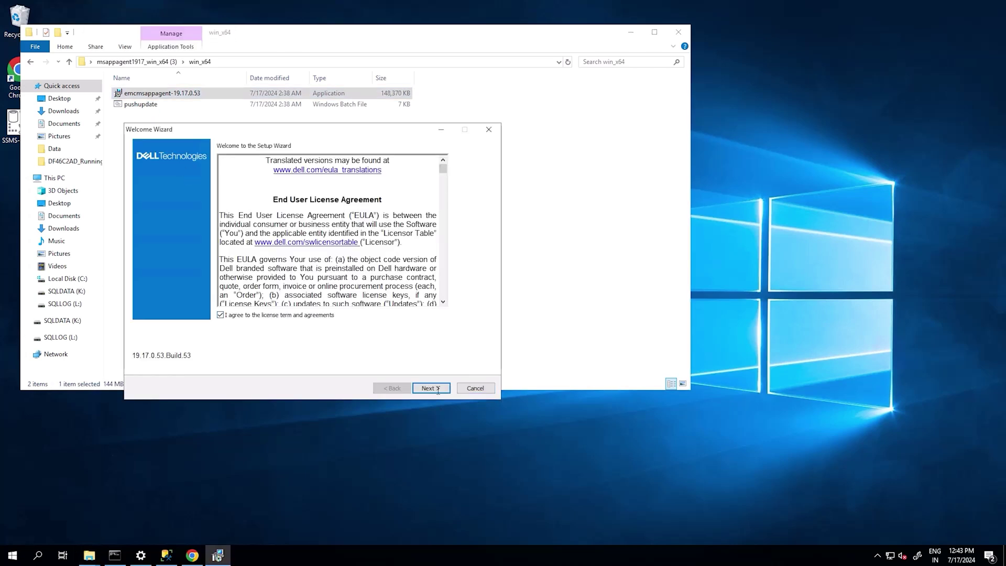
- Accept the licence and keep the default location. Enable PPDM registration to 10.247.9.117 and install
{"action": "left_click", "coordinate": [438, 389]}
{"action": "left_click", "coordinate": [431, 388]}
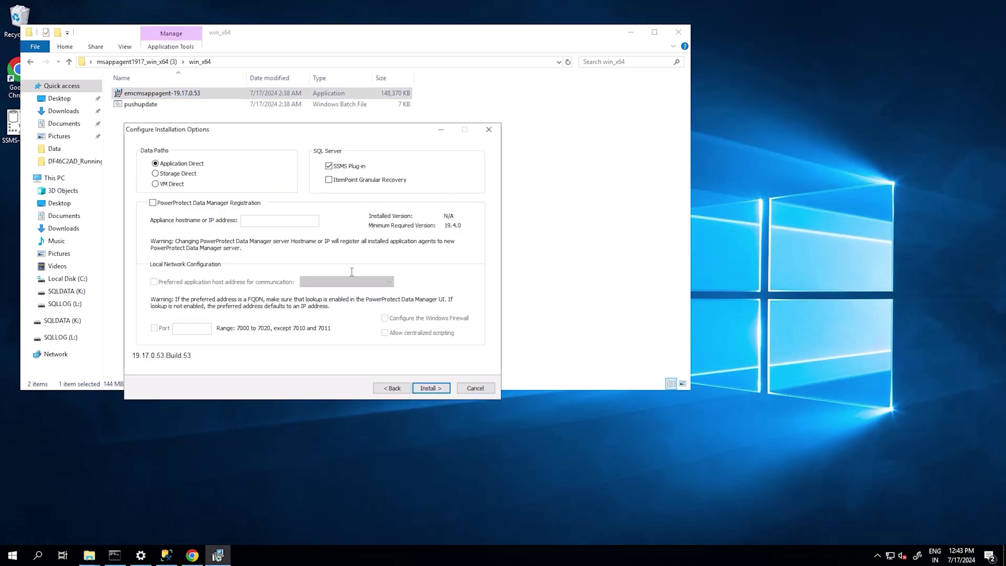
{"action": "left_click", "coordinate": [203, 202]}
{"action": "left_click", "coordinate": [253, 221]}
{"action": "type", "text": "10.247.9.117"}
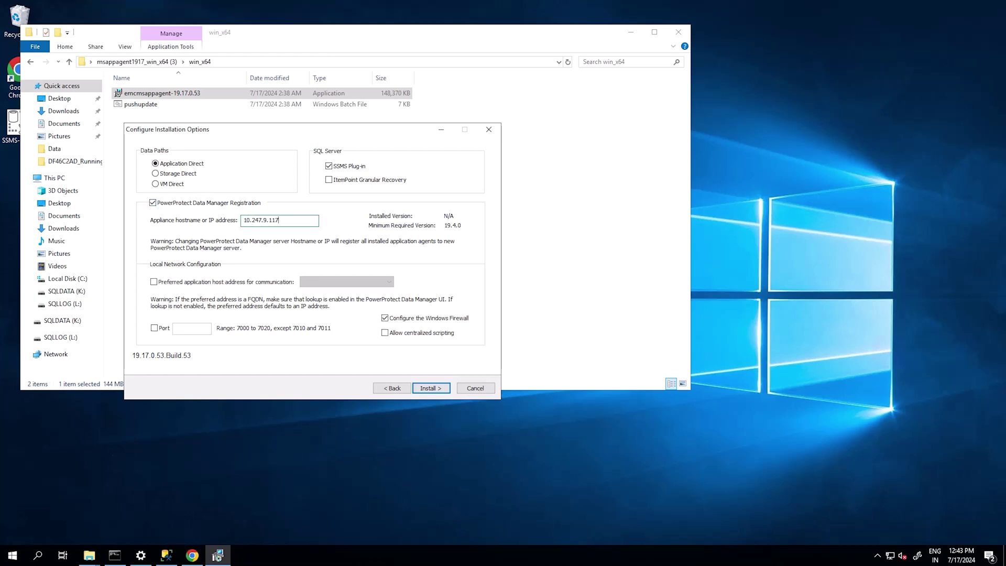
{"action": "left_click", "coordinate": [431, 388]}
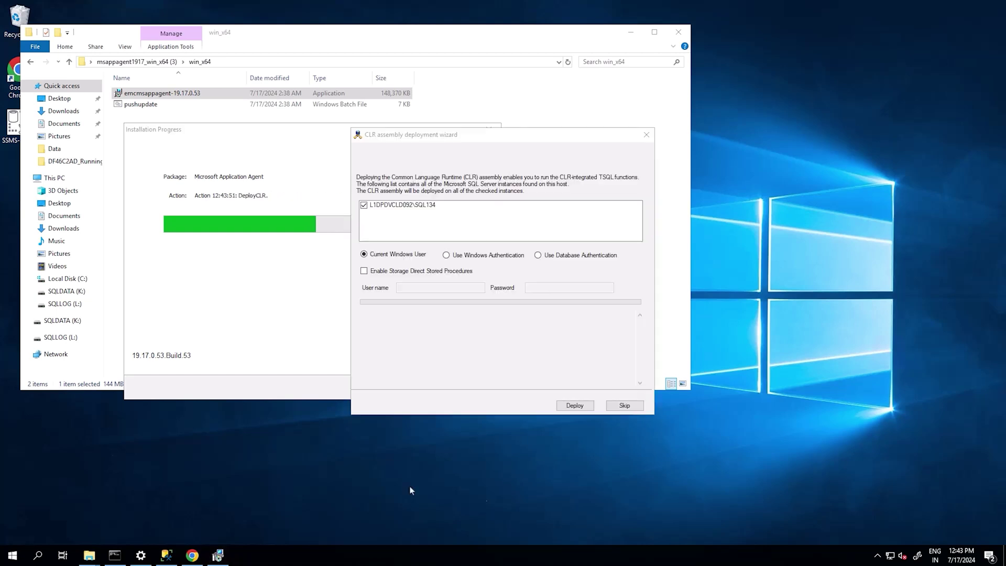
- Deploy the CLR assembly to the SQL134 instance and finish the agent installation
{"action": "left_click", "coordinate": [570, 406]}
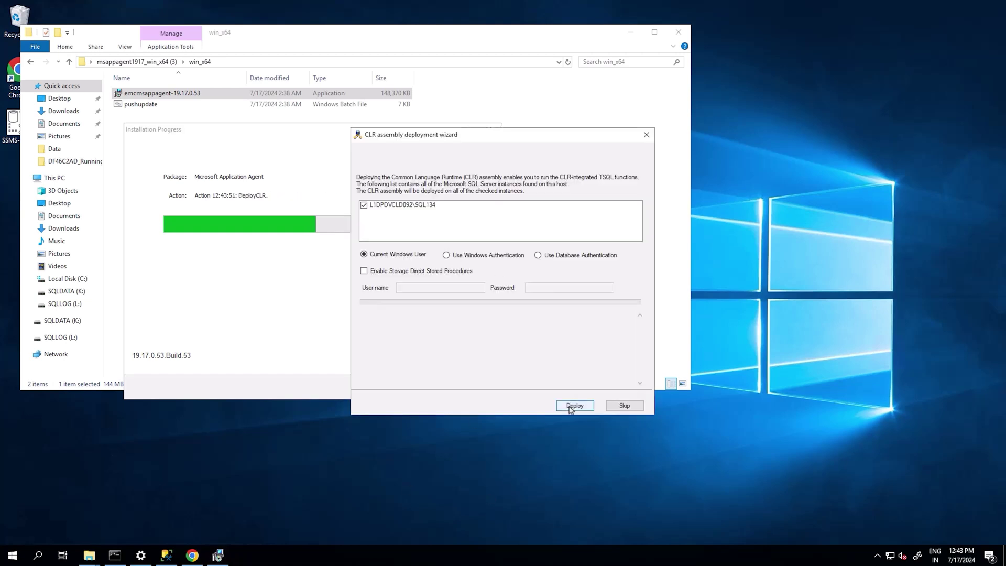
{"action": "left_click", "coordinate": [625, 406]}
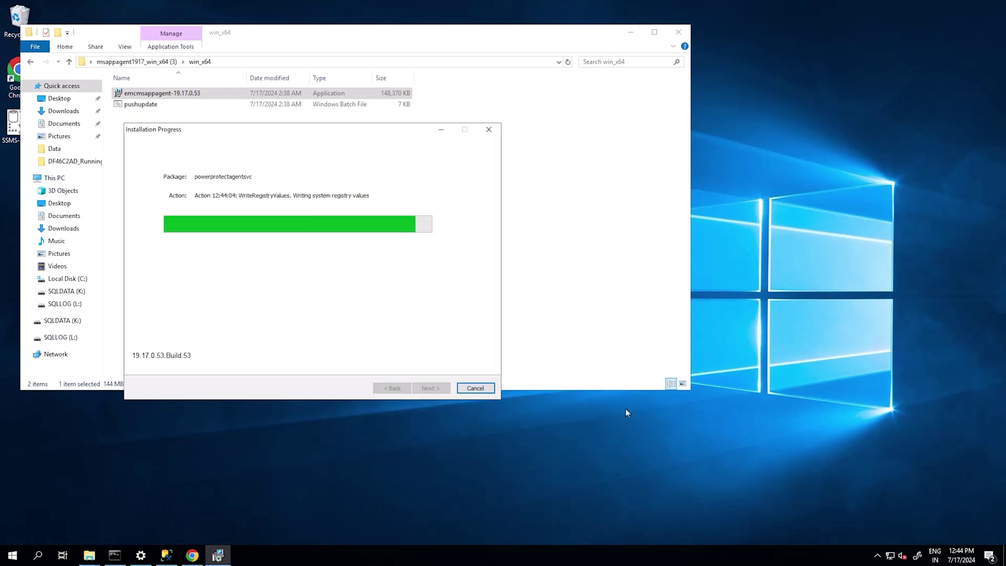
{"action": "left_click", "coordinate": [417, 388]}
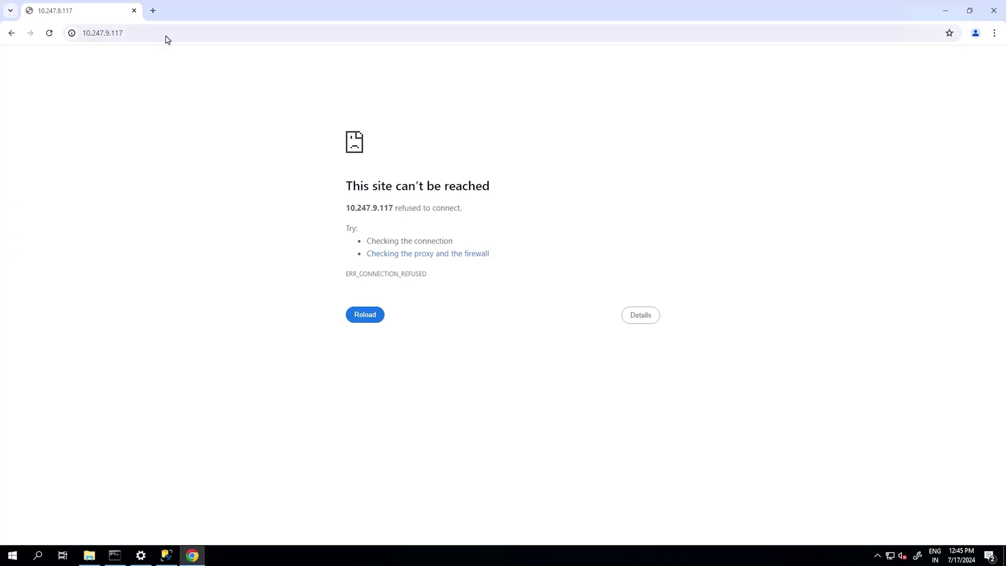
{"action": "left_click", "coordinate": [167, 39]}
{"action": "type", "text": "https://10.247.9.117"}
{"action": "key", "text": "Return"}
{"action": "type", "text": "•"}
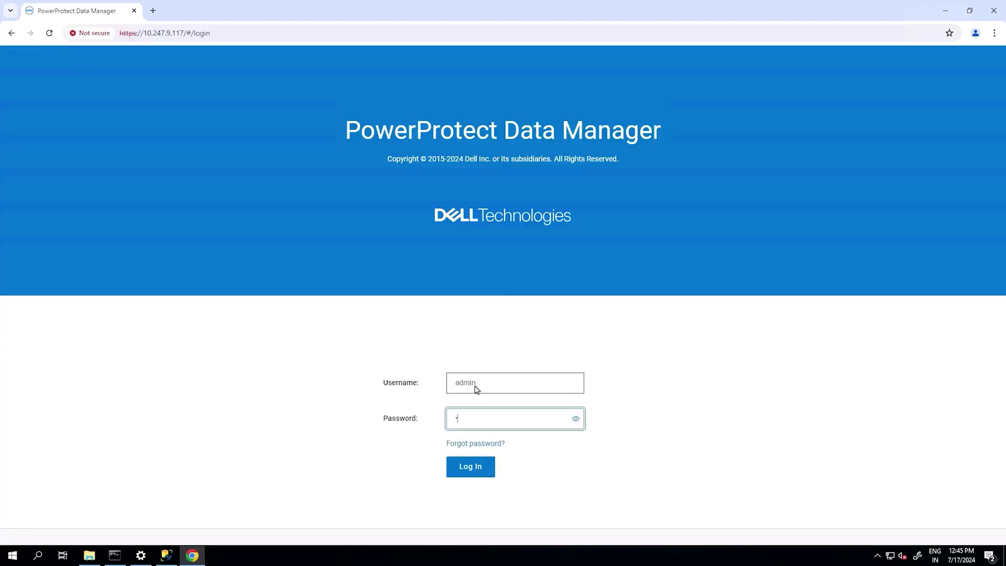
{"action": "key", "text": "Return"}
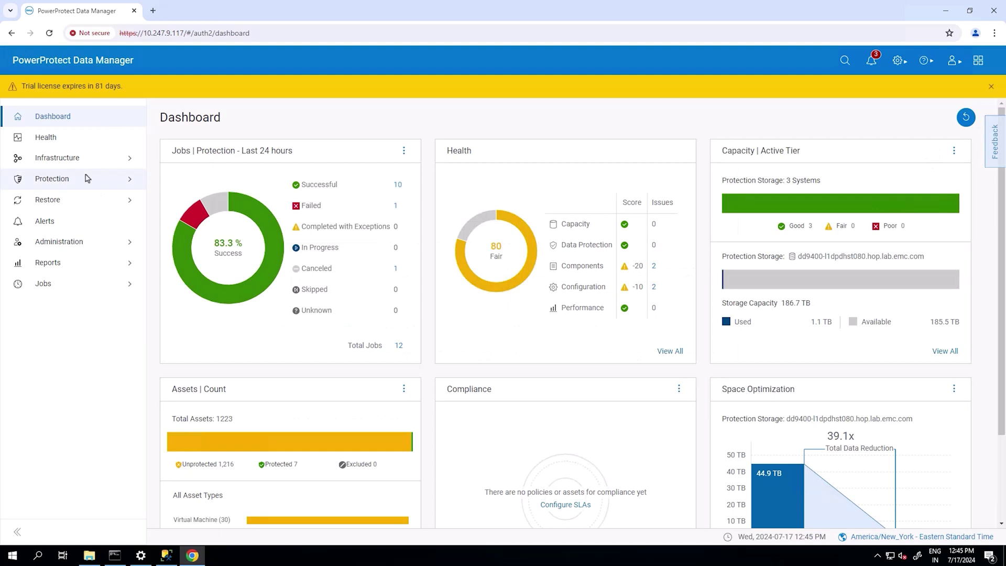
- Approve the l1dpdvcld092 SQL agent under Application Agents, then view Restore > Assets
{"action": "left_click", "coordinate": [73, 160]}
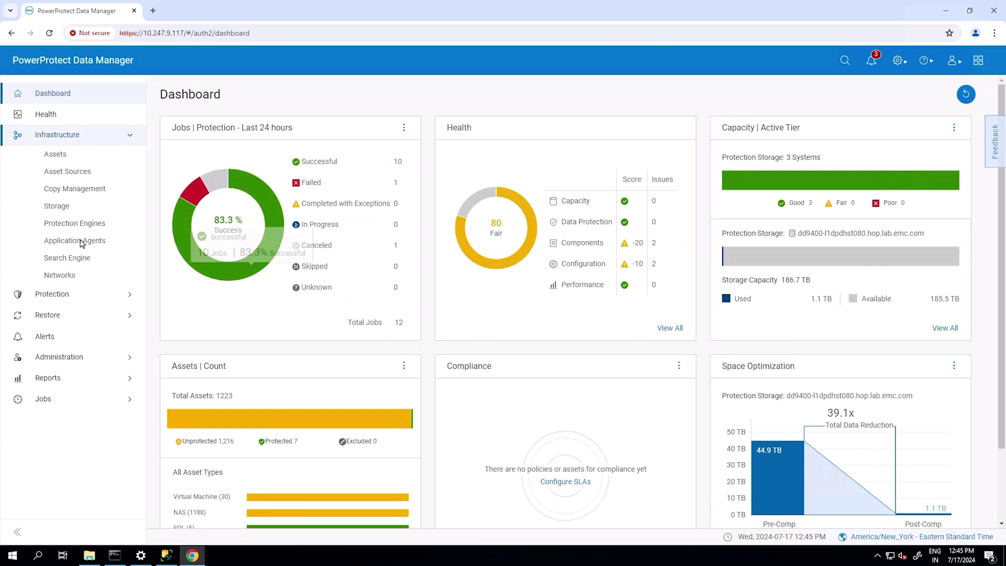
{"action": "left_click", "coordinate": [83, 241]}
{"action": "left_click", "coordinate": [173, 277]}
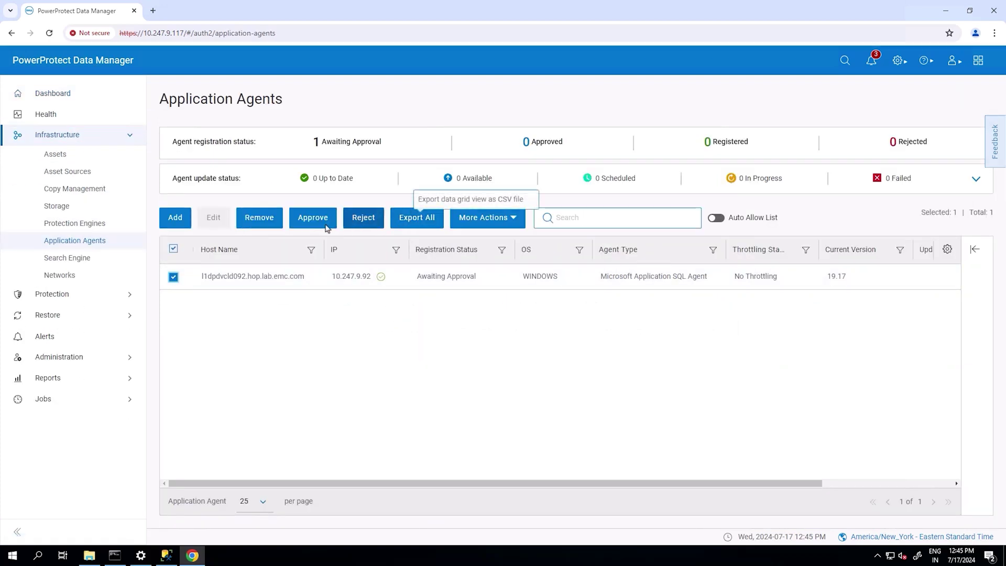
{"action": "left_click", "coordinate": [312, 217]}
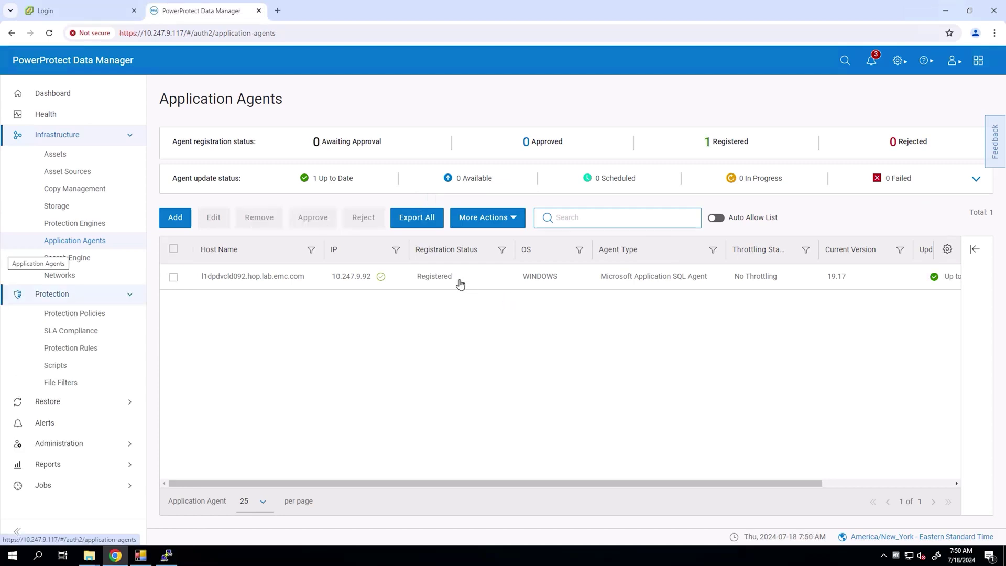
{"action": "left_click", "coordinate": [427, 277]}
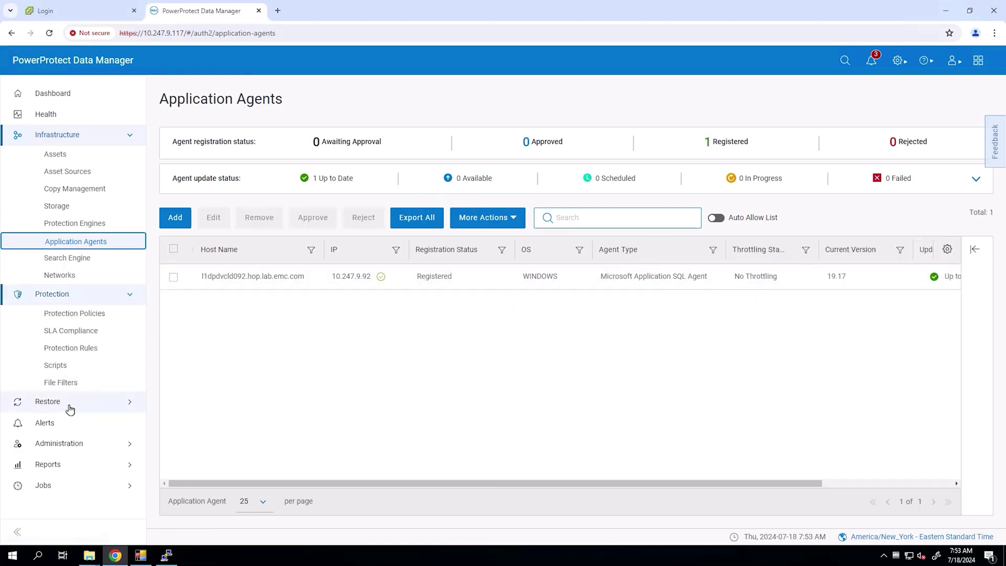
{"action": "left_click", "coordinate": [94, 403]}
{"action": "left_click", "coordinate": [68, 394]}
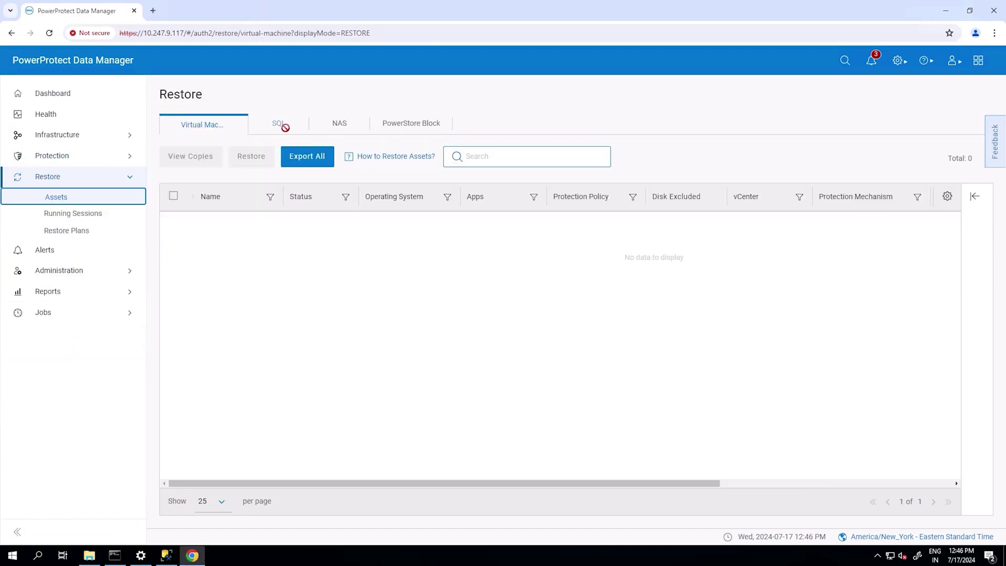
- Select SQLDB2 on the SQL tab and pick its Jul 16 full backup copy to restore
{"action": "left_click", "coordinate": [279, 124]}
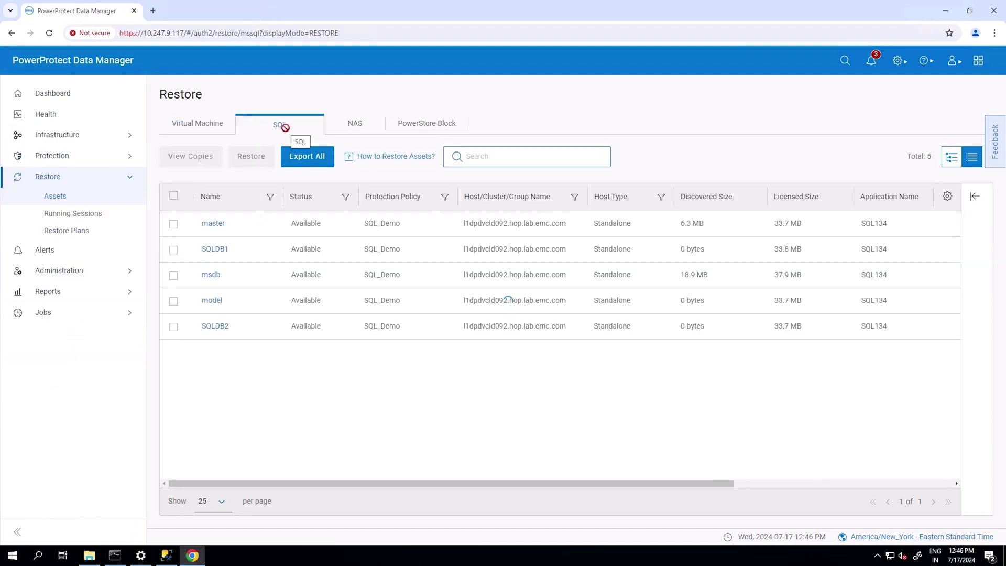
{"action": "left_click", "coordinate": [173, 326]}
{"action": "left_click", "coordinate": [251, 156]}
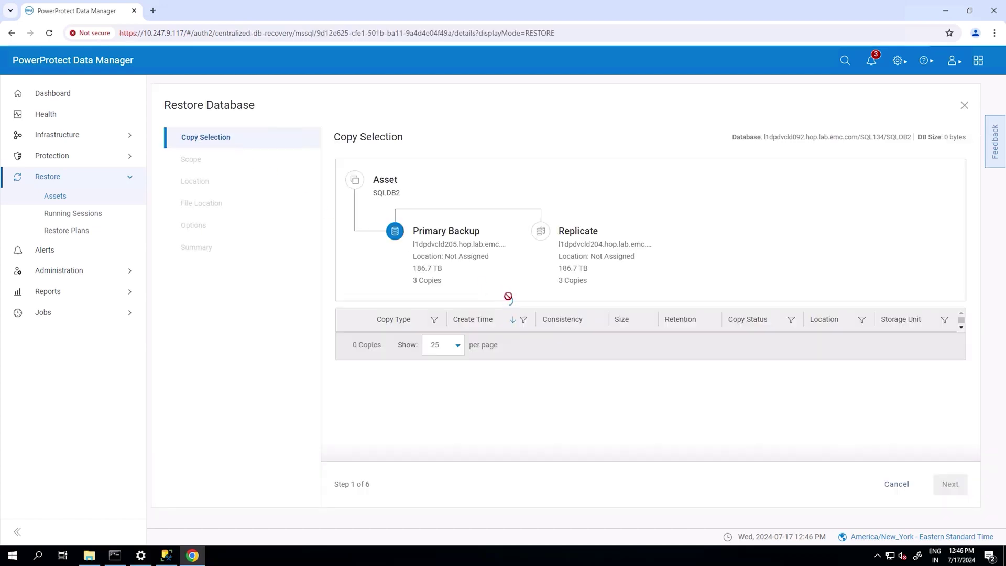
{"action": "left_click", "coordinate": [347, 348]}
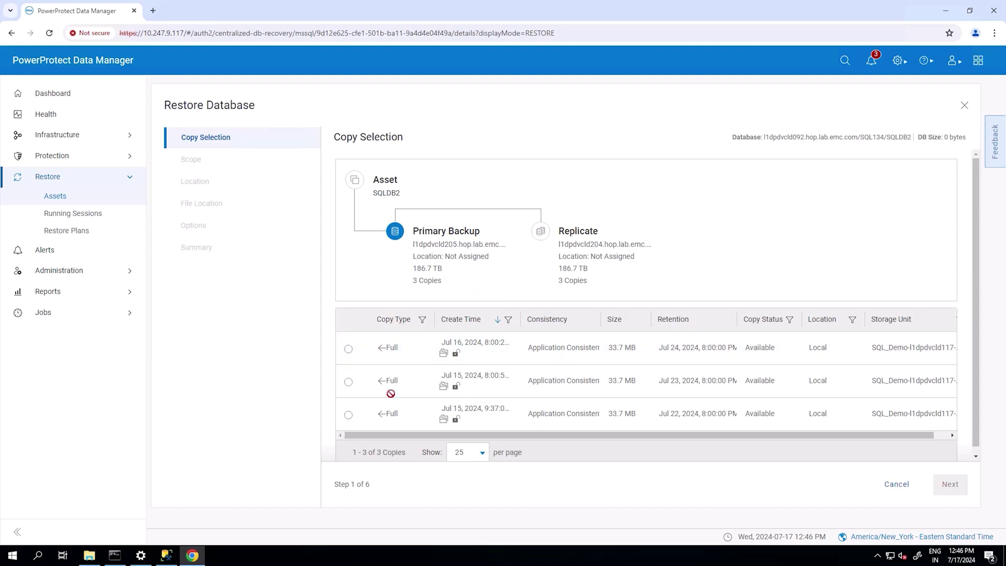
{"action": "left_click", "coordinate": [349, 349]}
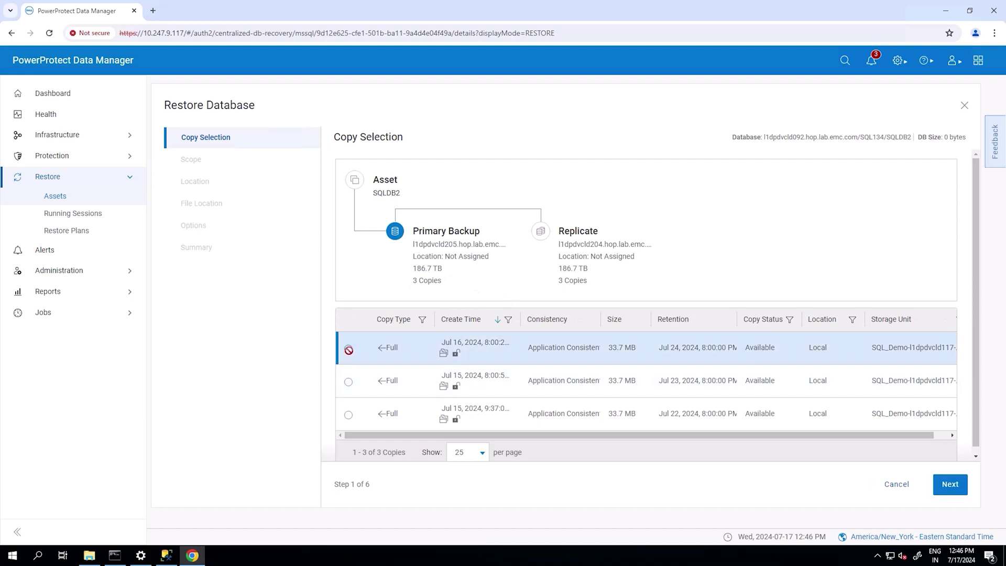
{"action": "left_click", "coordinate": [950, 483]}
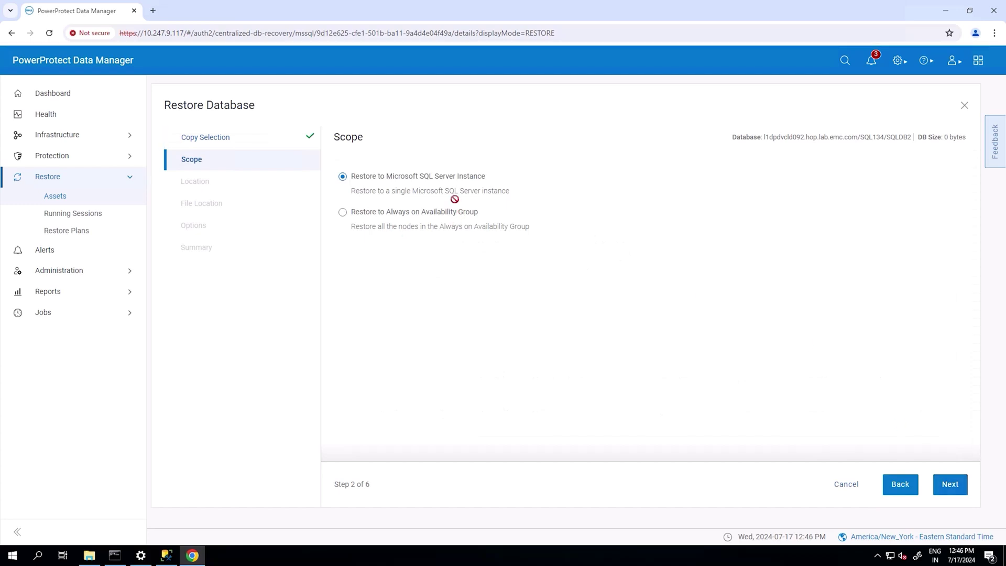
- Restore to the original database with overwrite enabled and start the restore job
{"action": "left_click", "coordinate": [950, 483]}
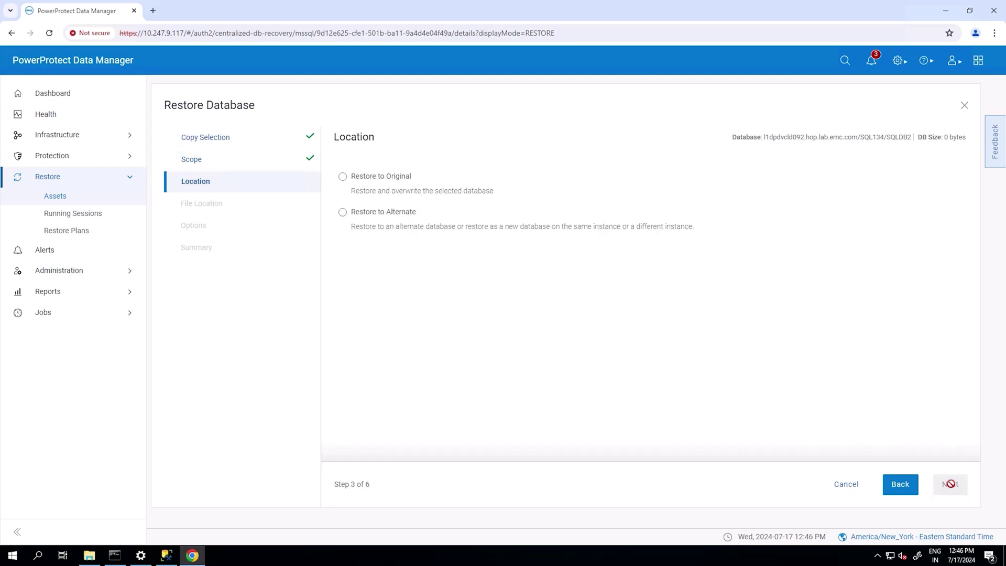
{"action": "left_click", "coordinate": [344, 177]}
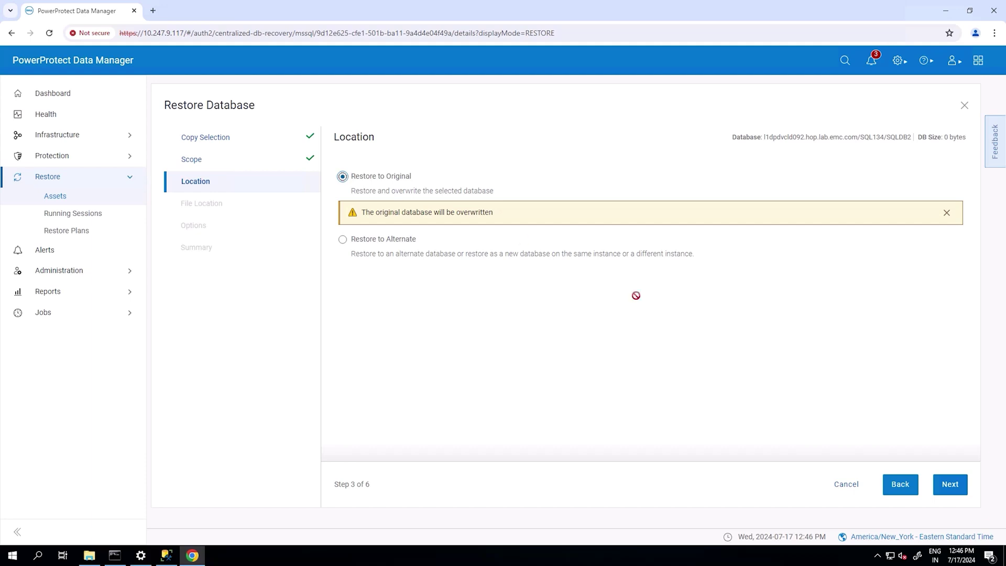
{"action": "left_click", "coordinate": [953, 485]}
{"action": "left_click", "coordinate": [951, 483]}
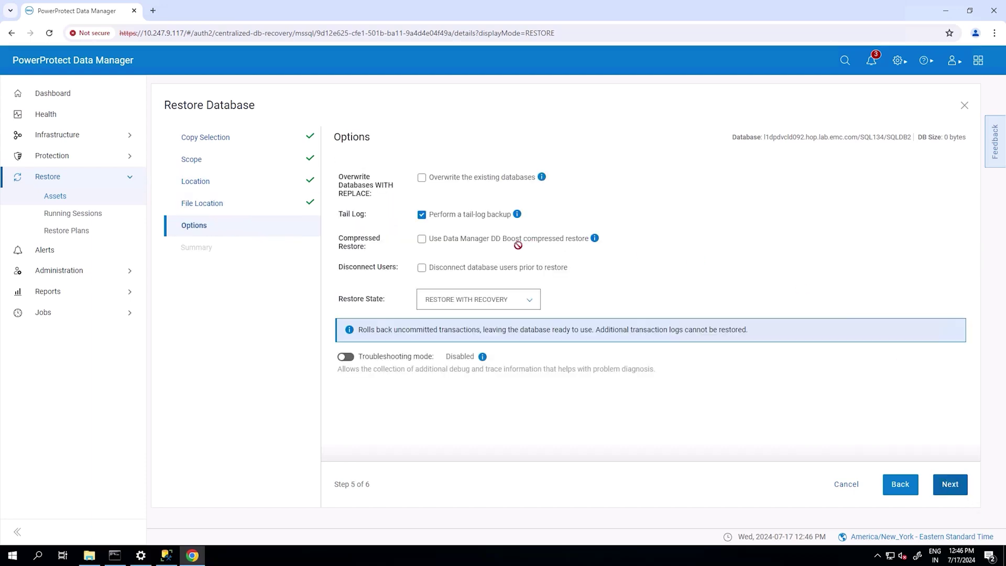
{"action": "left_click", "coordinate": [420, 176]}
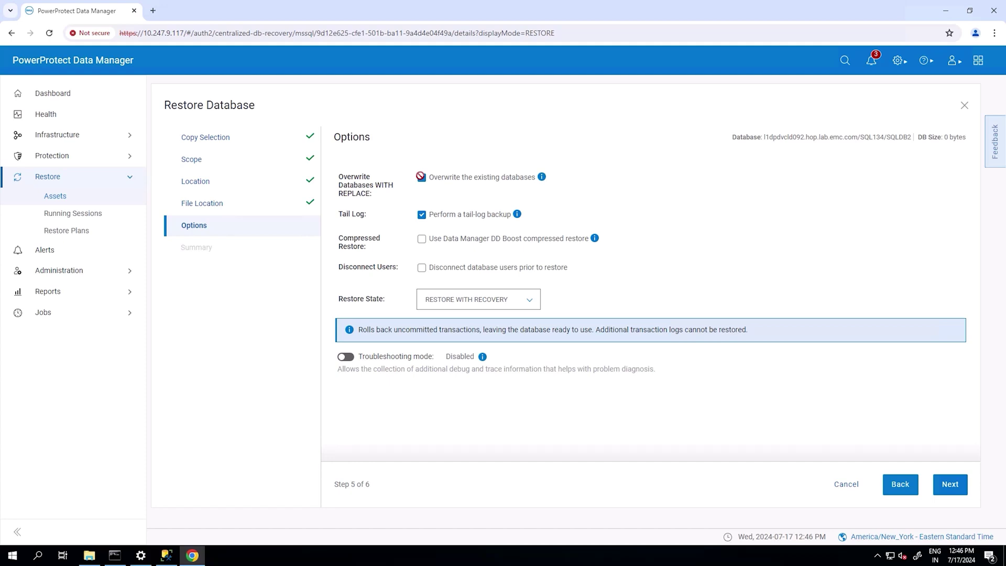
{"action": "left_click", "coordinate": [701, 337]}
{"action": "left_click", "coordinate": [952, 485]}
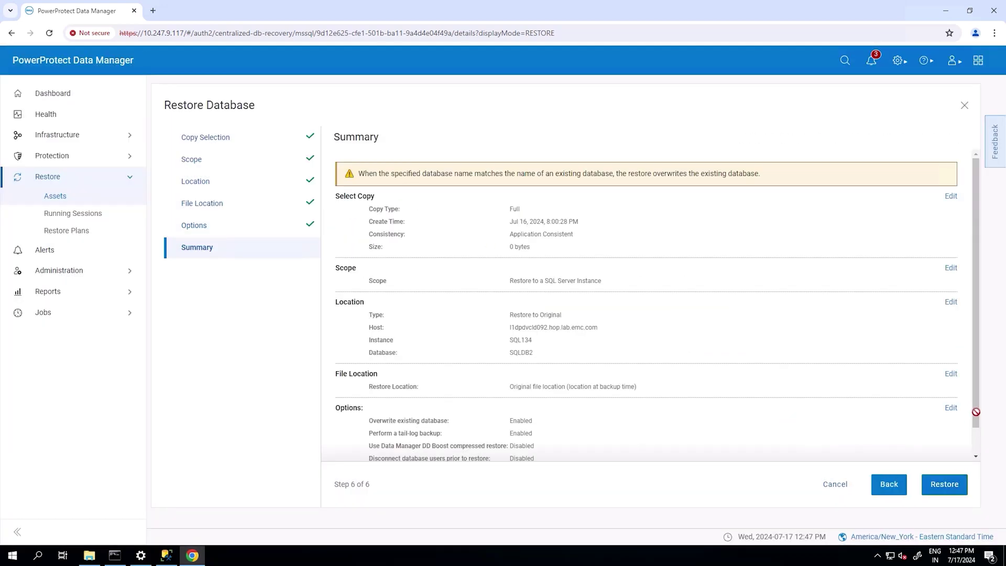
{"action": "scroll", "coordinate": [951, 485], "scroll_direction": "down", "scroll_amount": 1}
{"action": "left_click", "coordinate": [942, 482]}
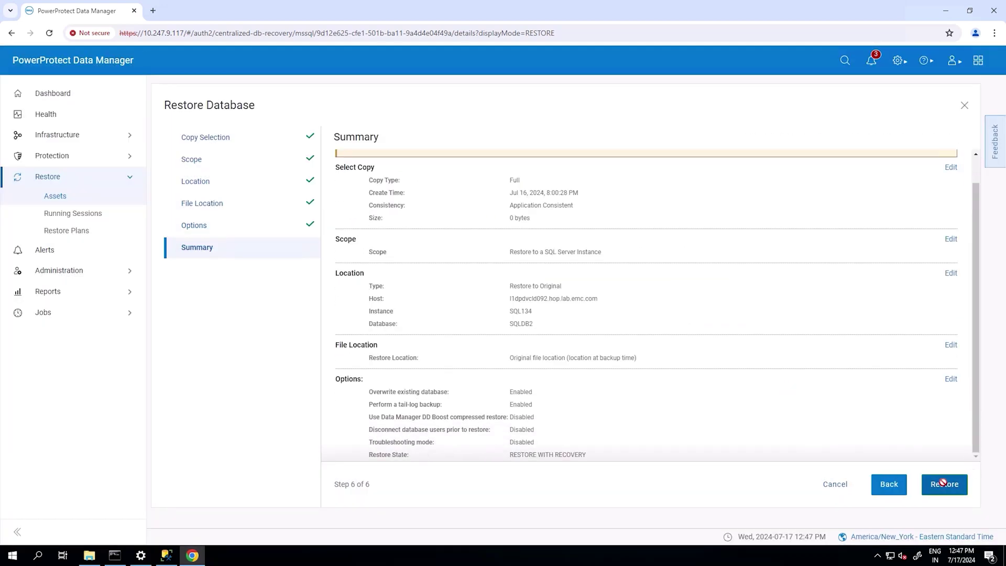
{"action": "left_click", "coordinate": [618, 515]}
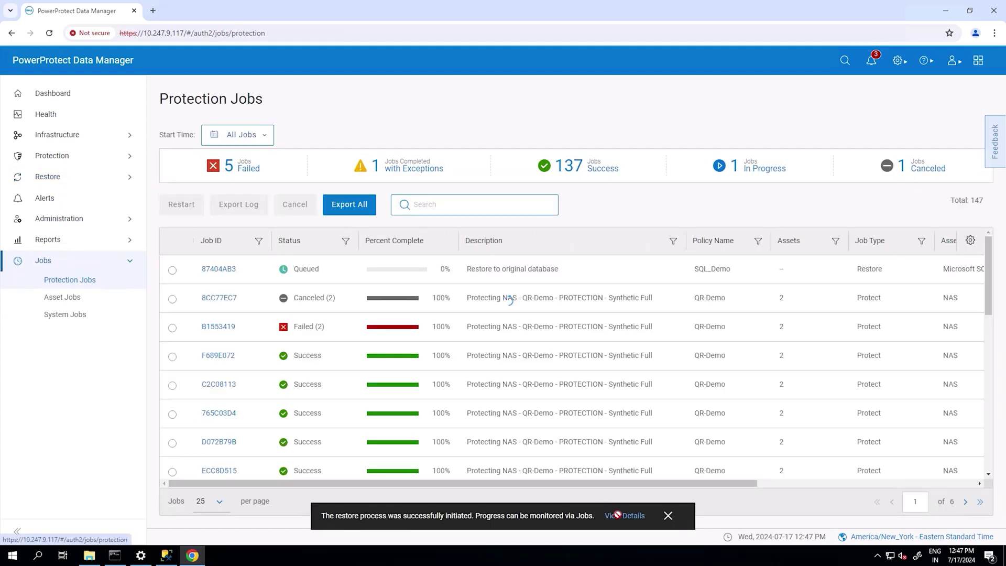
- Open job 87404AB3's SQLDB2 task details and confirm 'Successfully restored the asset : SQLDB2', 33.7 MB
{"action": "left_click", "coordinate": [219, 268]}
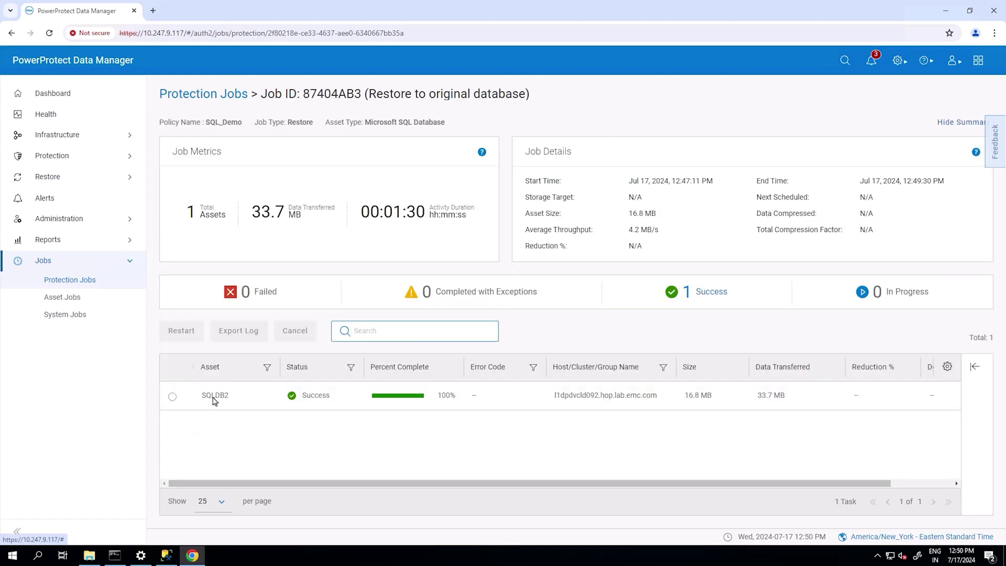
{"action": "left_click", "coordinate": [214, 398]}
{"action": "left_click", "coordinate": [690, 403]}
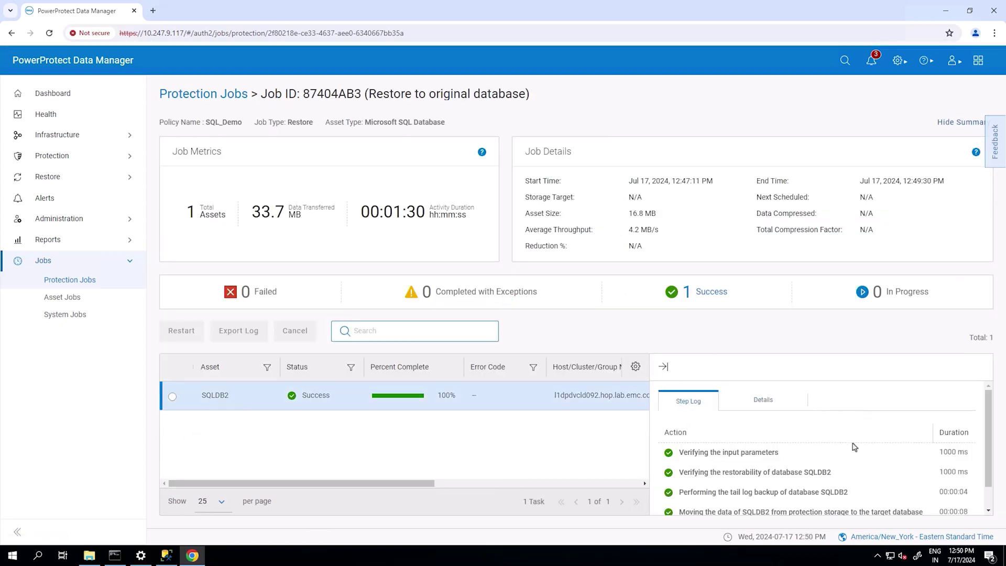
{"action": "scroll", "coordinate": [928, 467], "scroll_direction": "down", "scroll_amount": 1}
{"action": "left_click", "coordinate": [663, 366]}
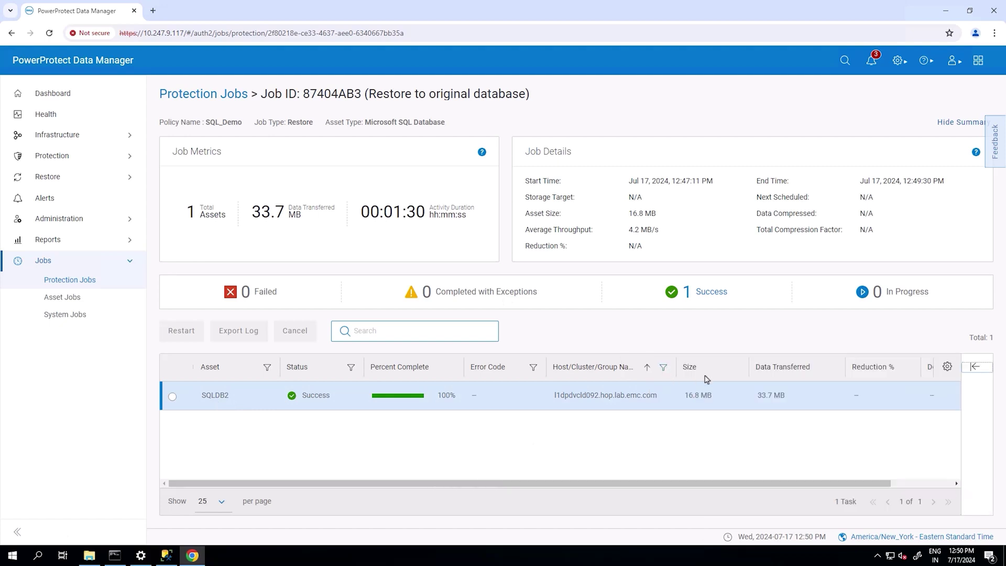
{"action": "left_click", "coordinate": [224, 396]}
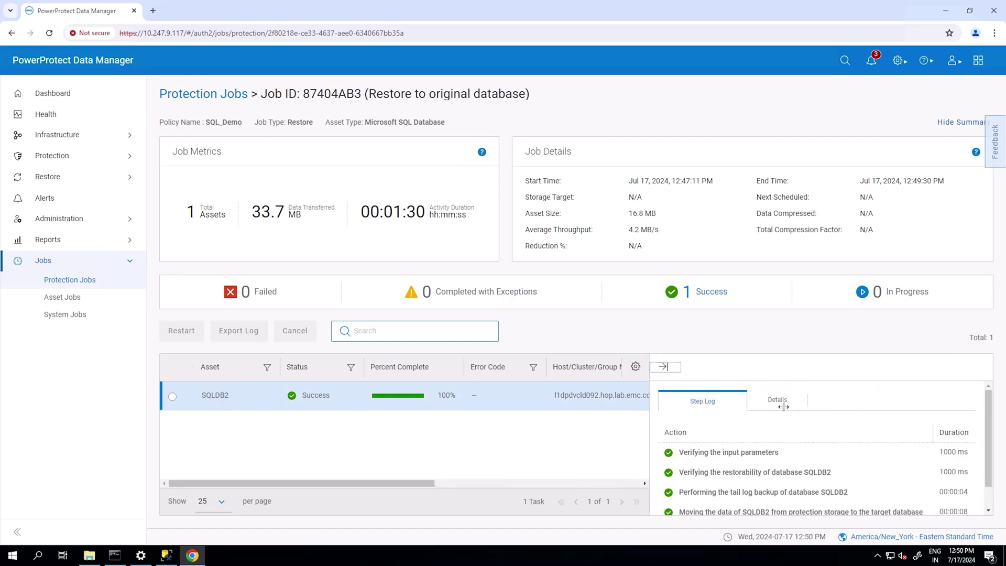
{"action": "left_click", "coordinate": [778, 403]}
{"action": "scroll", "coordinate": [812, 455], "scroll_direction": "down", "scroll_amount": 2}
{"action": "left_click_drag", "start_coordinate": [827, 494], "coordinate": [660, 490]}
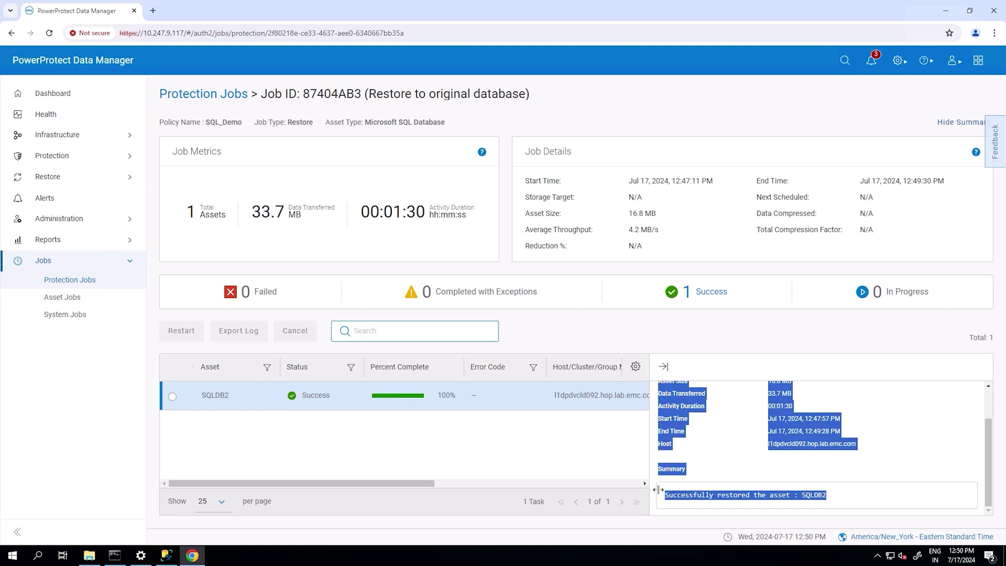